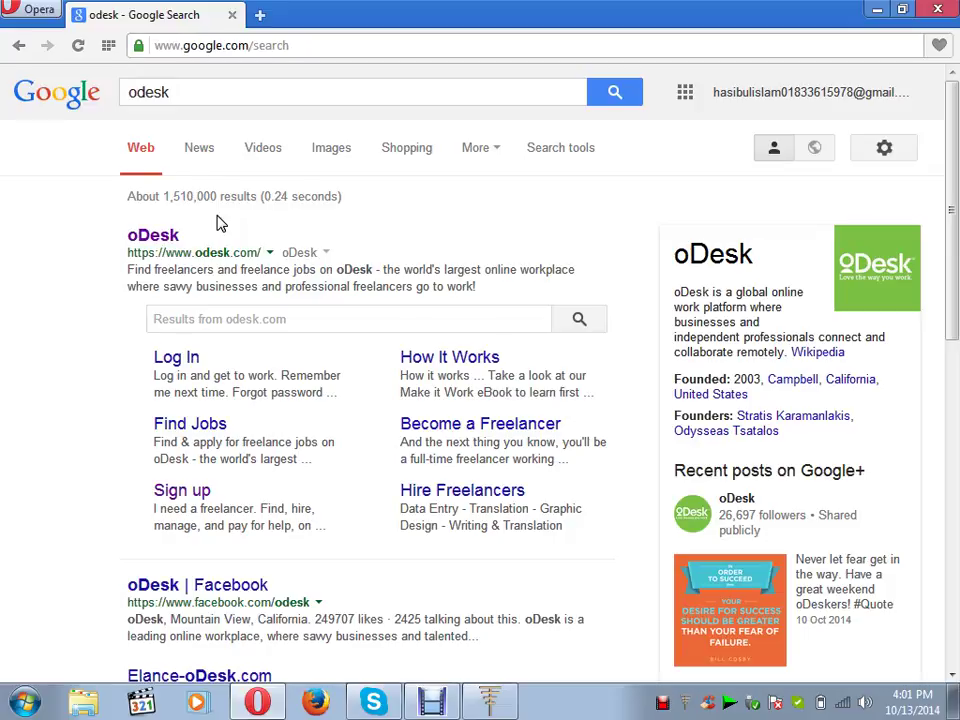
- Open the oDesk website from the Google search results
{"action": "left_click", "coordinate": [166, 238]}
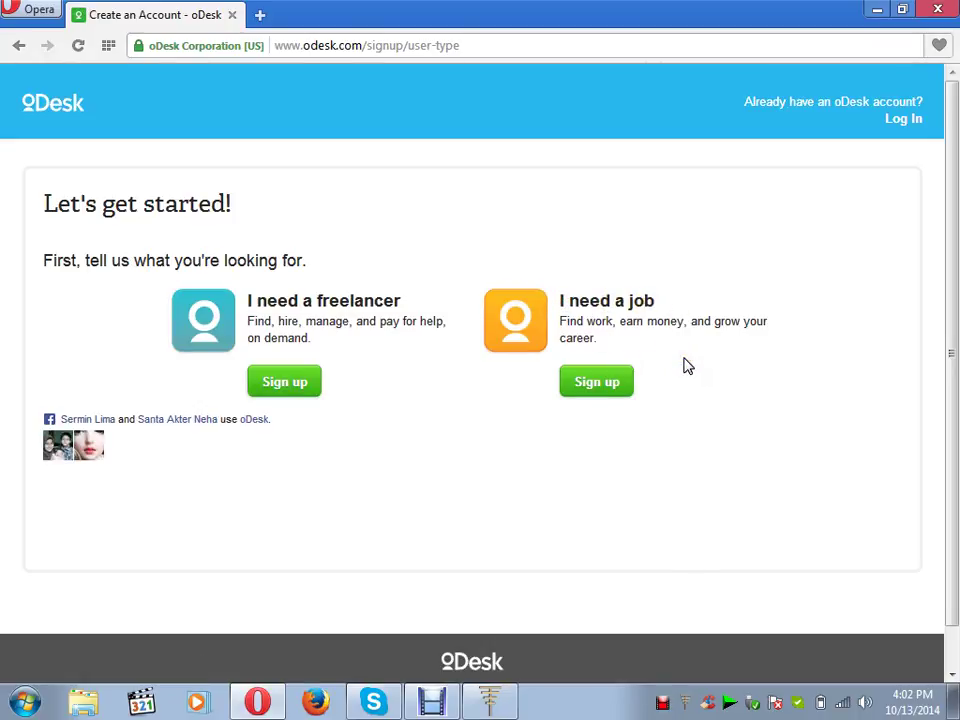
- Choose the 'I need a job' freelancer sign-up and enter the first and last name
{"action": "left_click", "coordinate": [600, 390]}
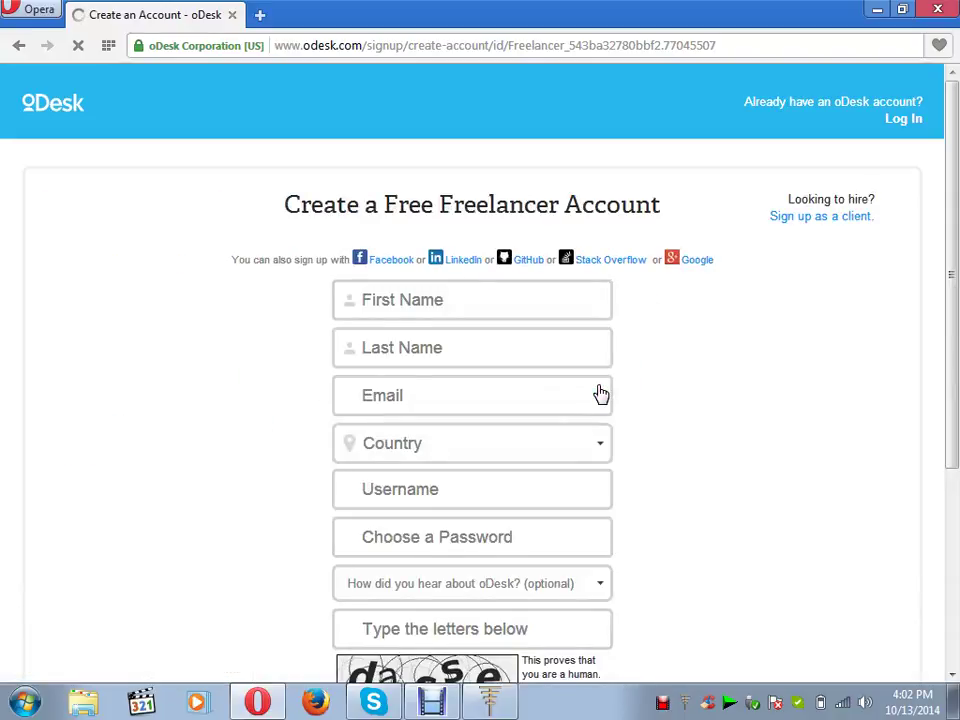
{"action": "left_click", "coordinate": [492, 294]}
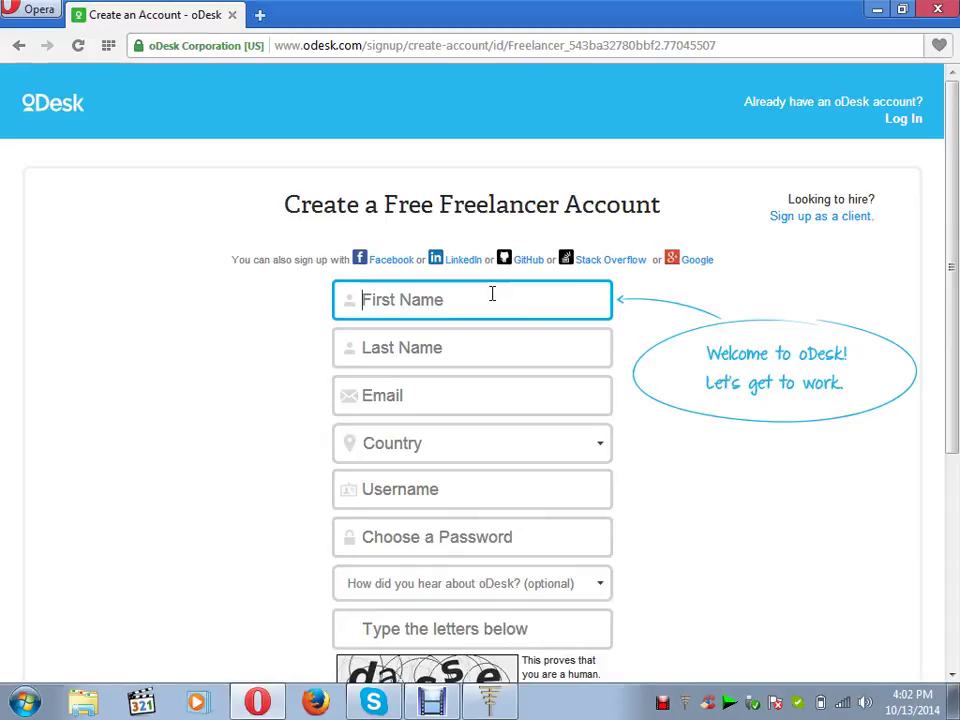
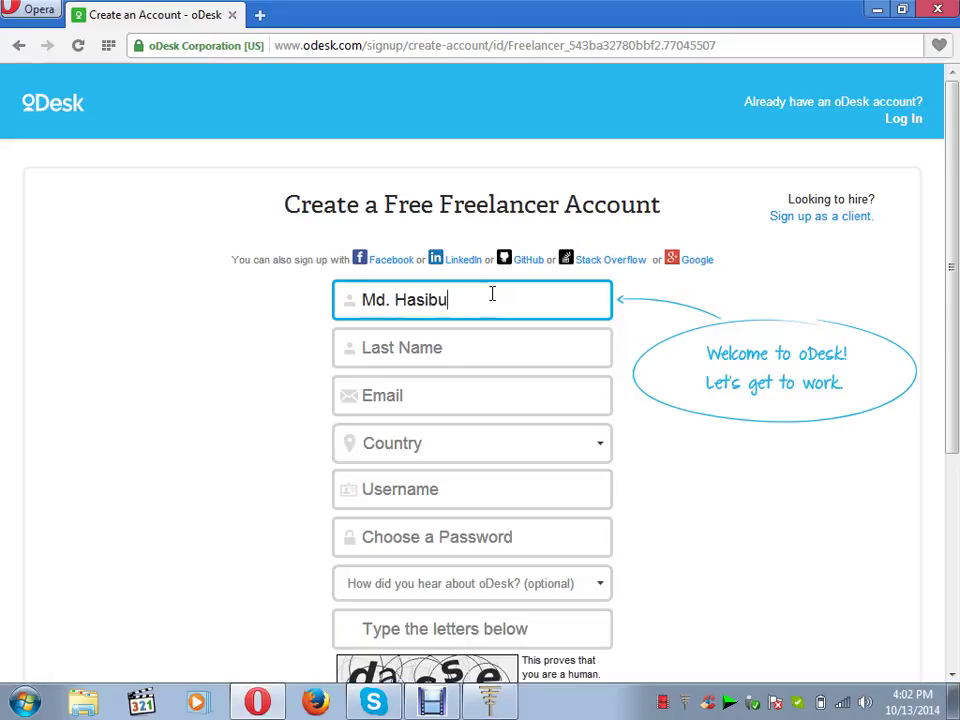
{"action": "left_click", "coordinate": [472, 357]}
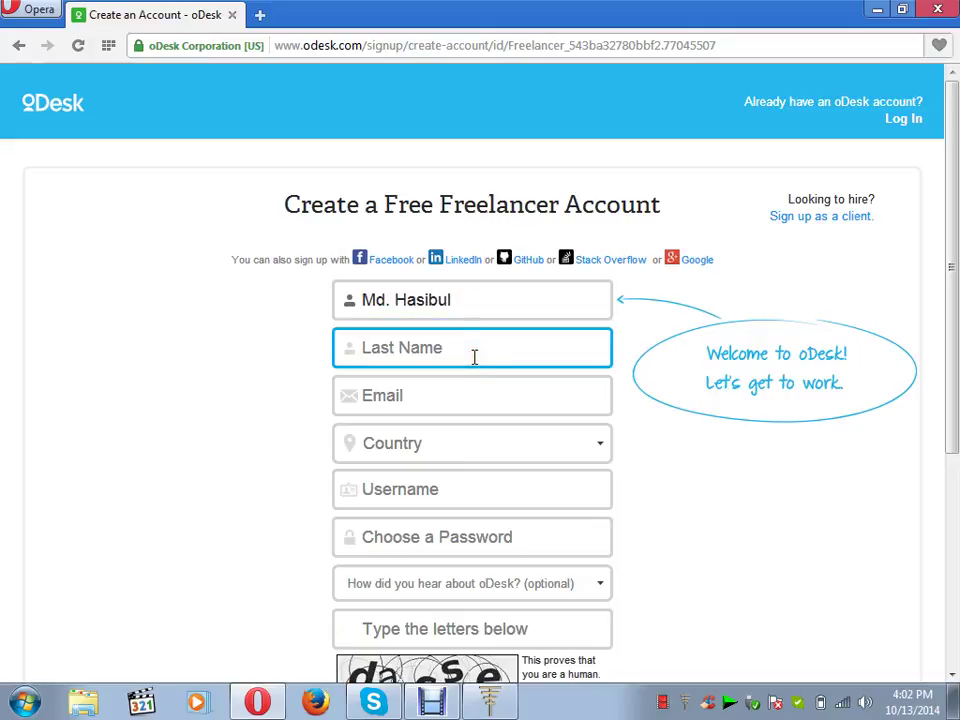
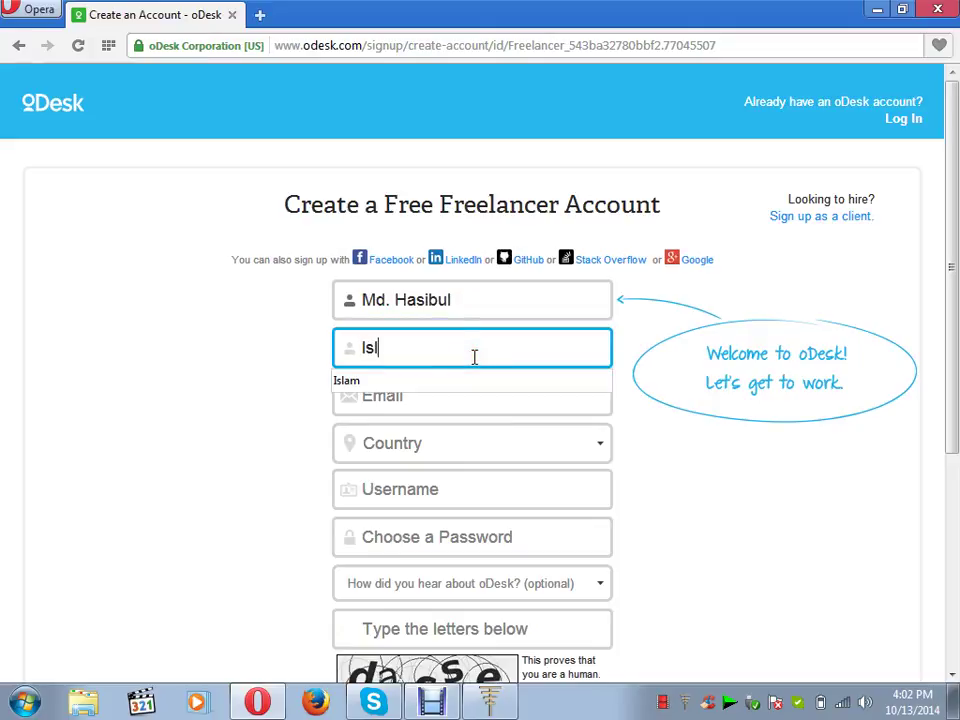
- Set Country to Bangladesh and type the account e-mail address
{"action": "left_click", "coordinate": [455, 450]}
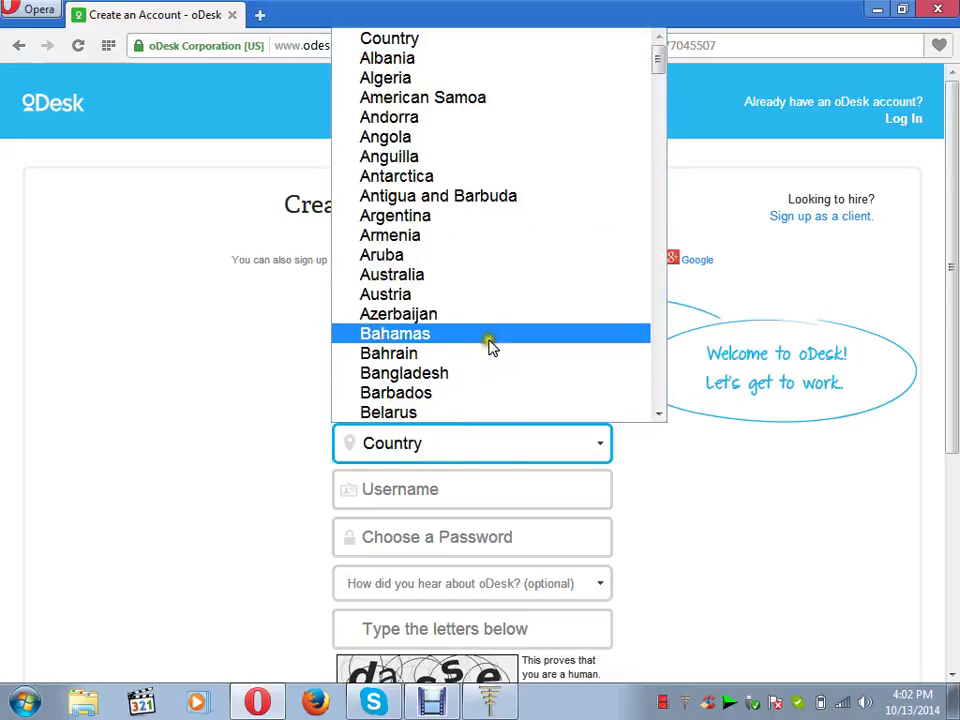
{"action": "left_click", "coordinate": [482, 375]}
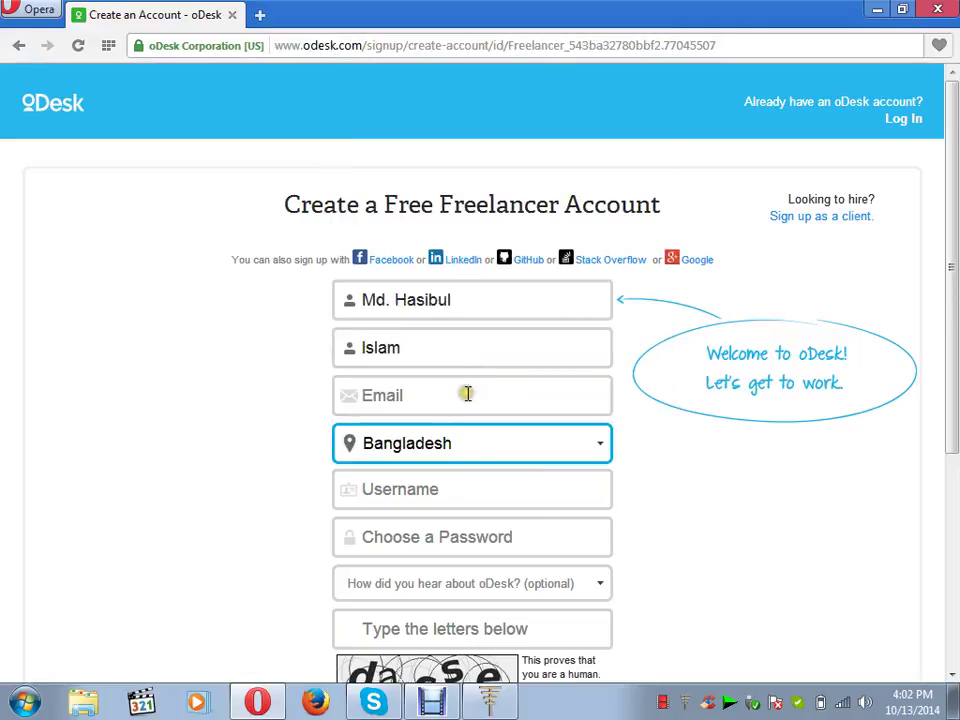
{"action": "left_click", "coordinate": [466, 394]}
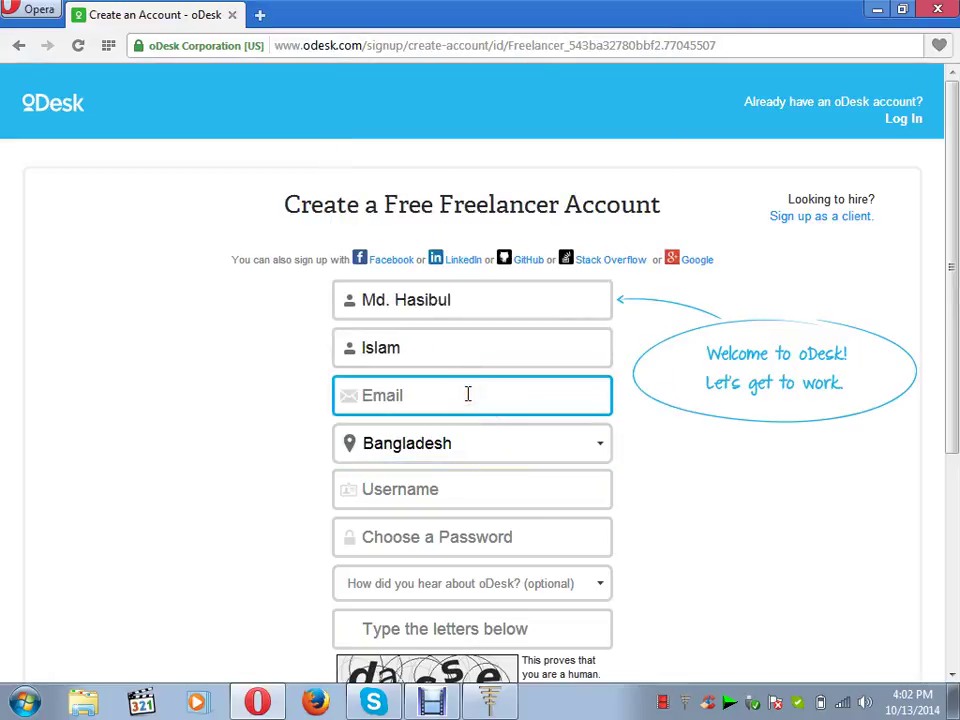
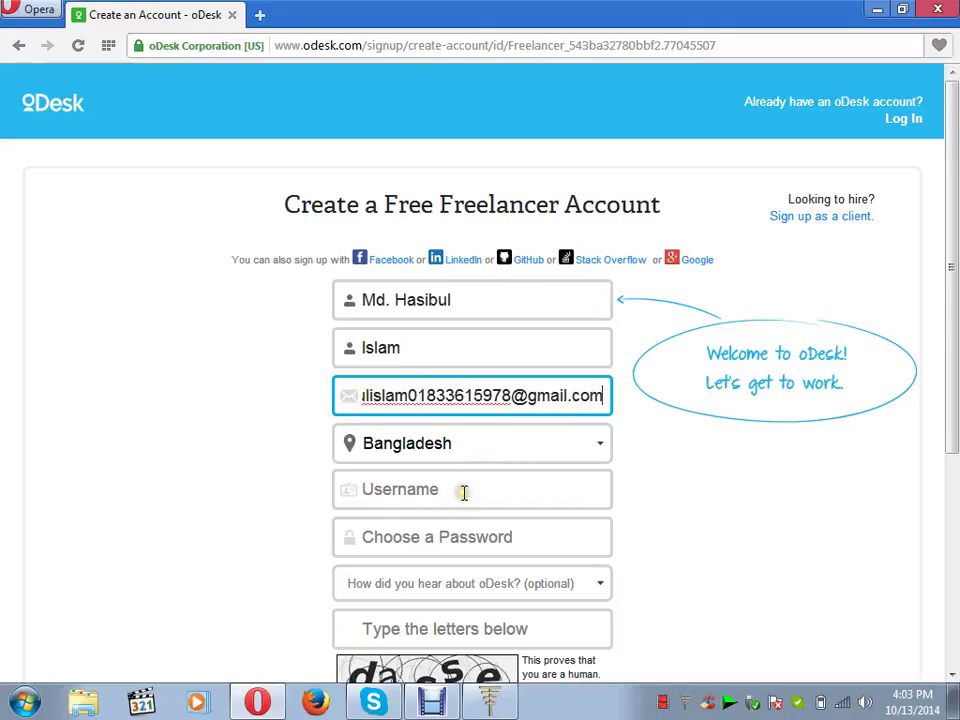
- Enter a username, then change it after it is reported as already taken
{"action": "left_click", "coordinate": [463, 491]}
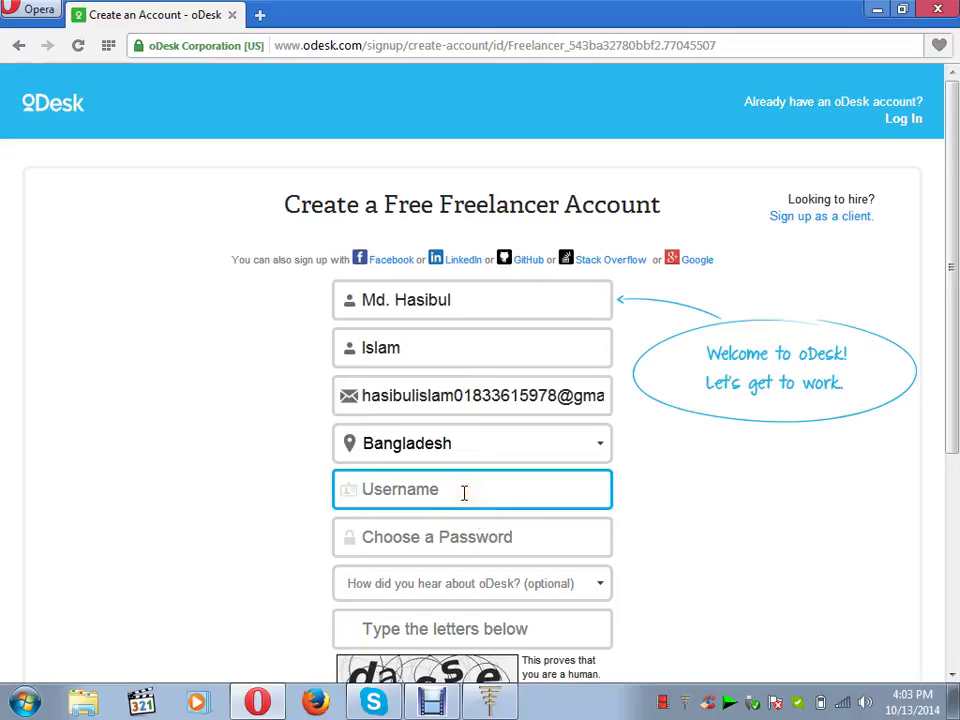
{"action": "type", "text": "H"}
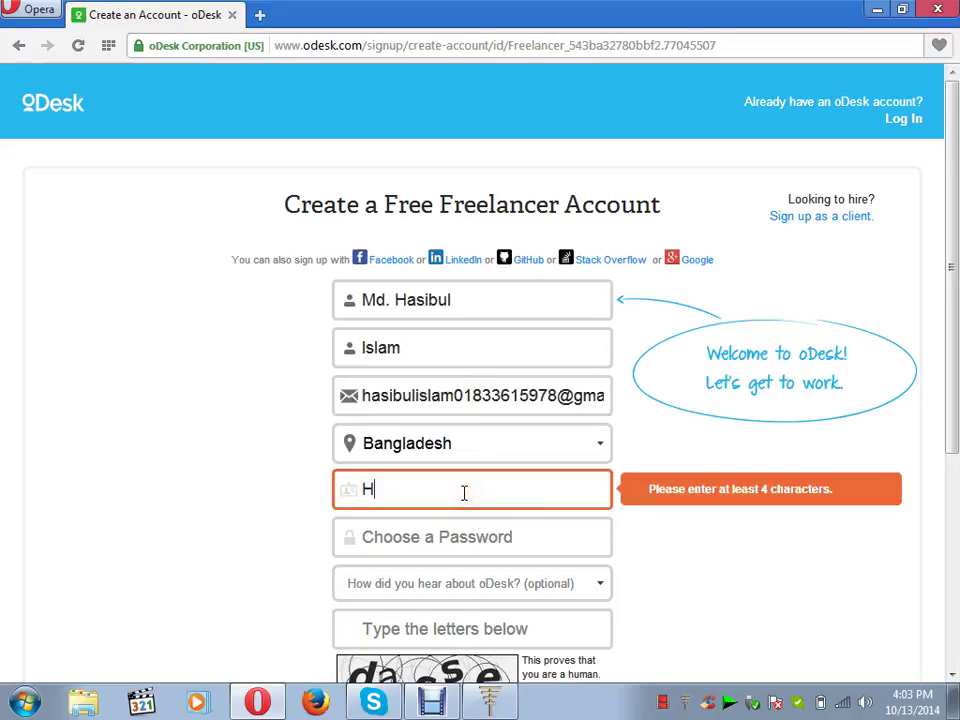
{"action": "key", "text": "BackSpace"}
{"action": "type", "text": "hasibul"}
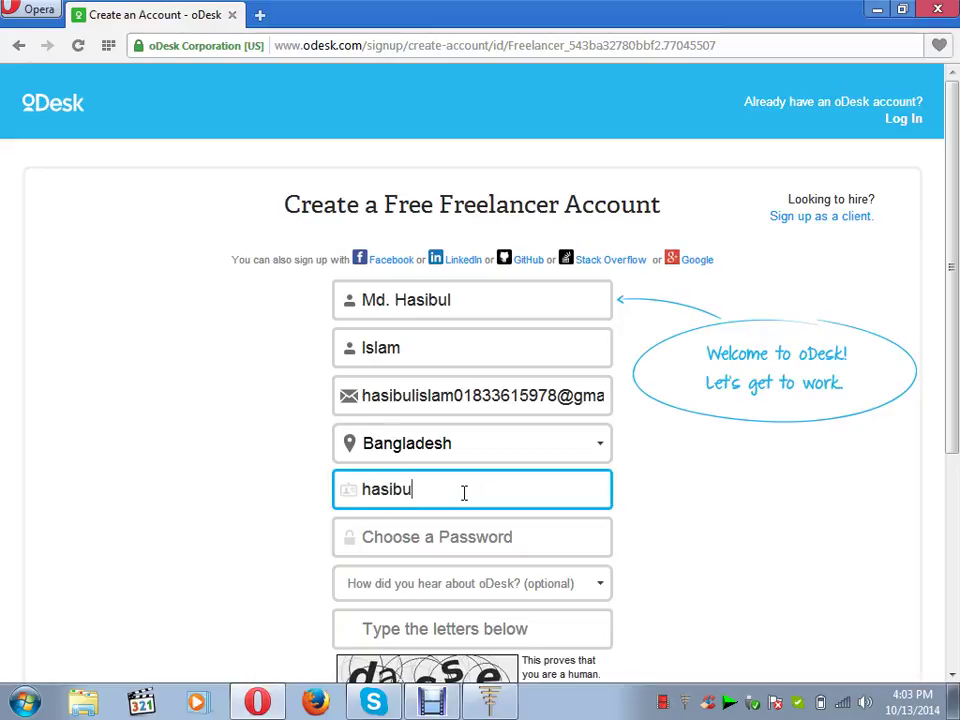
{"action": "left_click", "coordinate": [457, 545]}
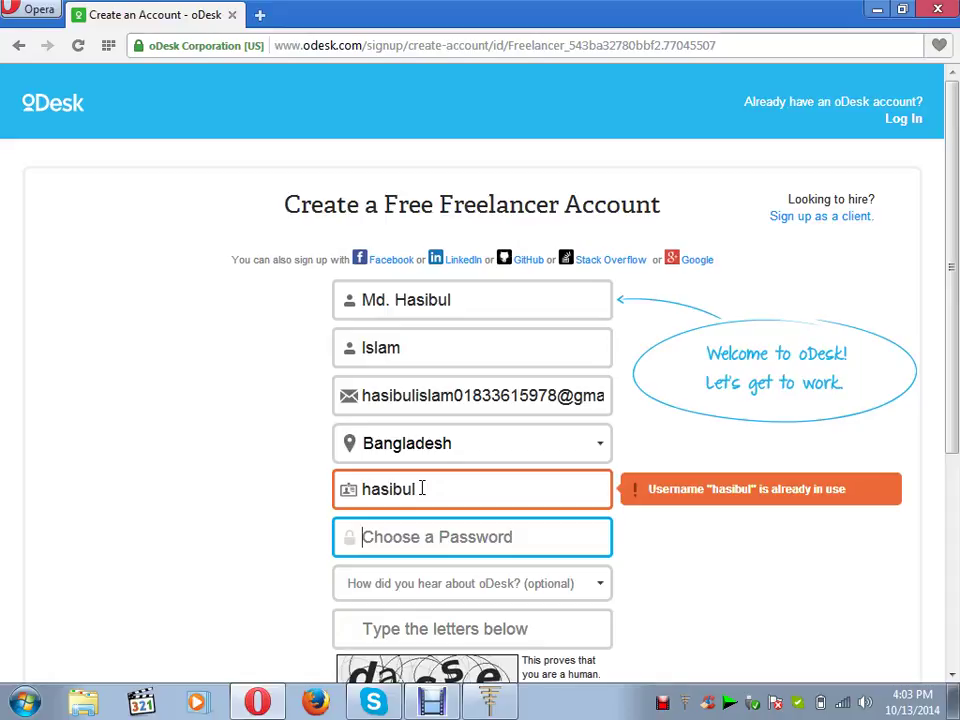
{"action": "left_click", "coordinate": [422, 488]}
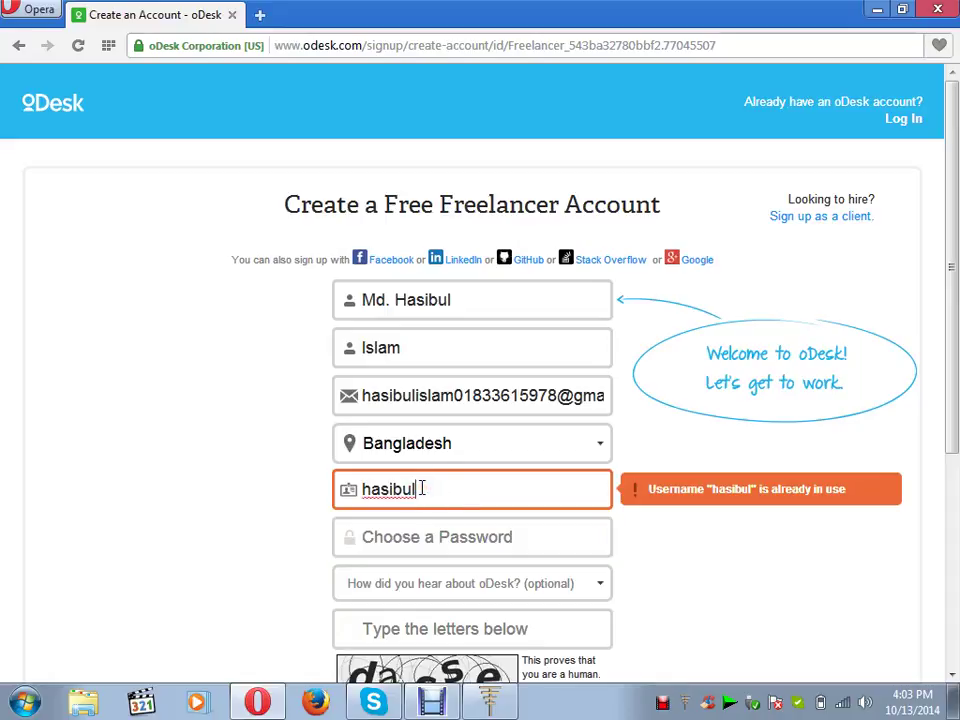
{"action": "key", "text": "BackSpace"}
{"action": "key", "text": "BackSpace"}
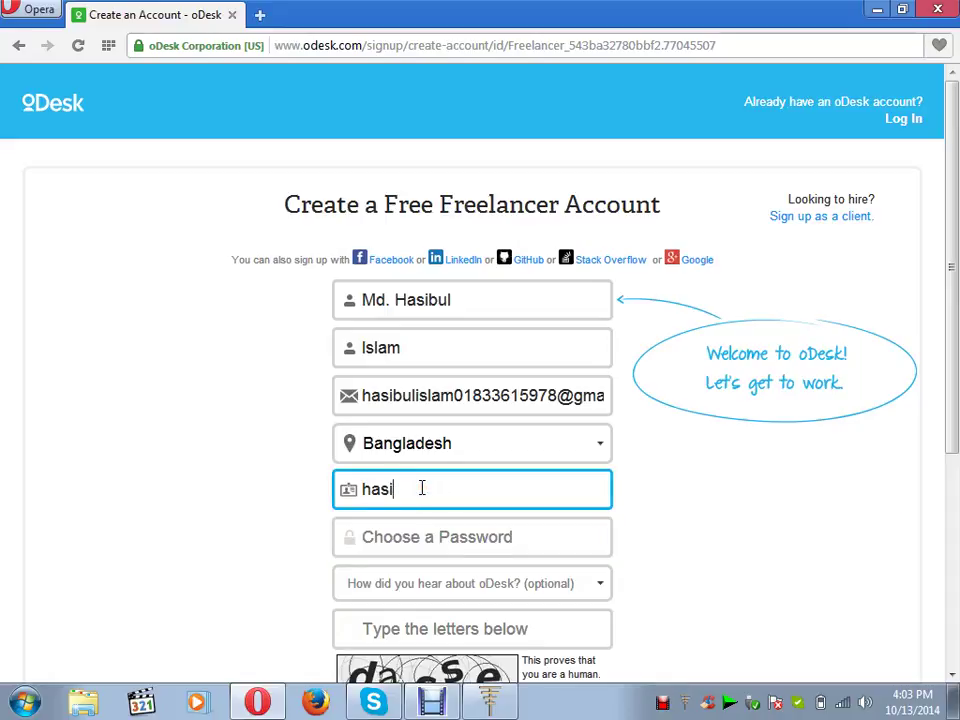
{"action": "key", "text": "BackSpace"}
{"action": "key", "text": "BackSpace"}
{"action": "key", "text": "BackSpace"}
{"action": "key", "text": "BackSpace"}
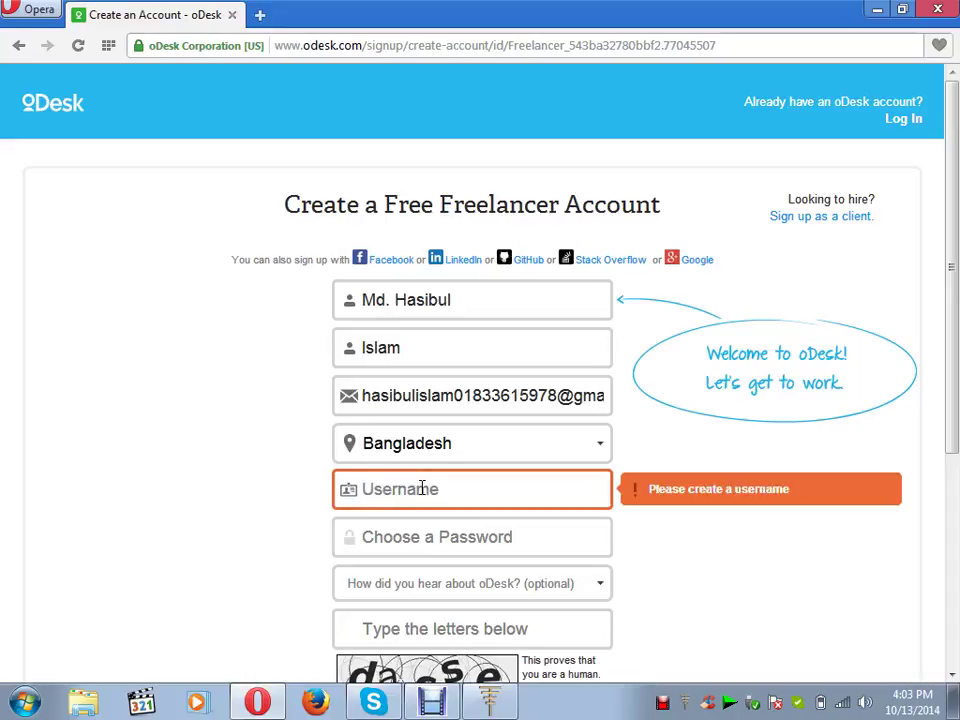
{"action": "type", "text": "sumo"}
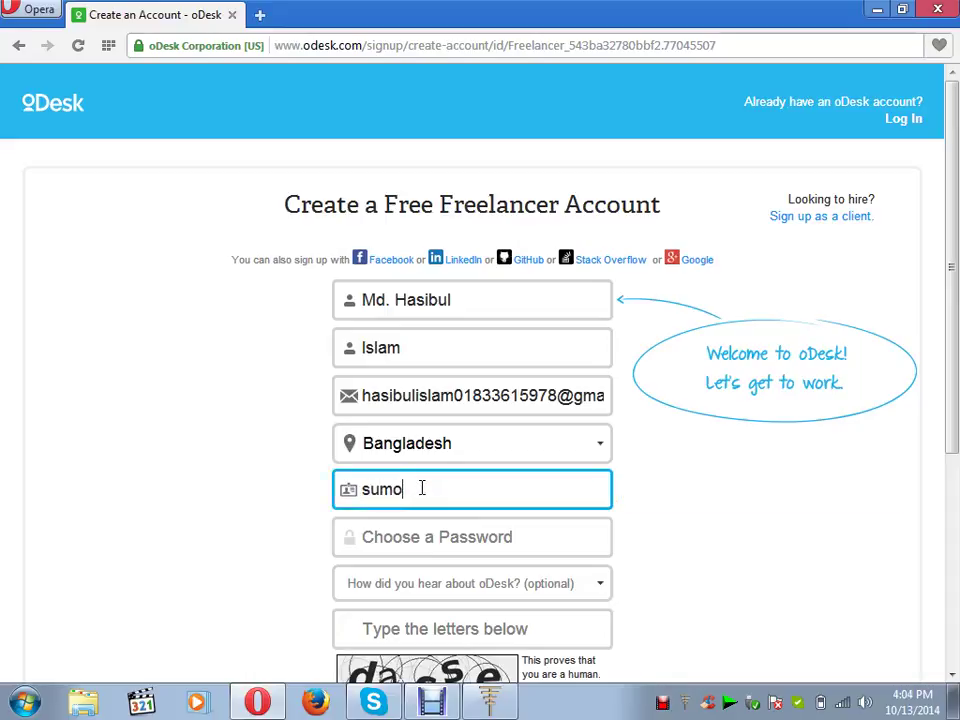
{"action": "type", "text": "n"}
{"action": "left_click", "coordinate": [422, 538]}
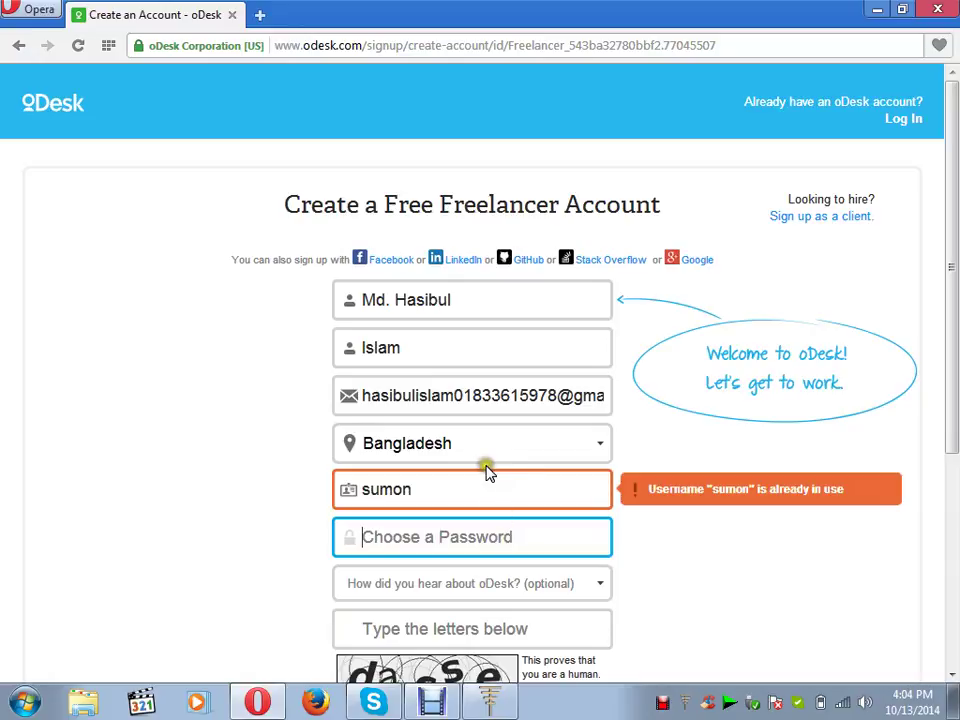
- Replace the username with a longer variant, which is still rejected as in use
{"action": "left_click", "coordinate": [441, 491]}
{"action": "double_click", "coordinate": [441, 491]}
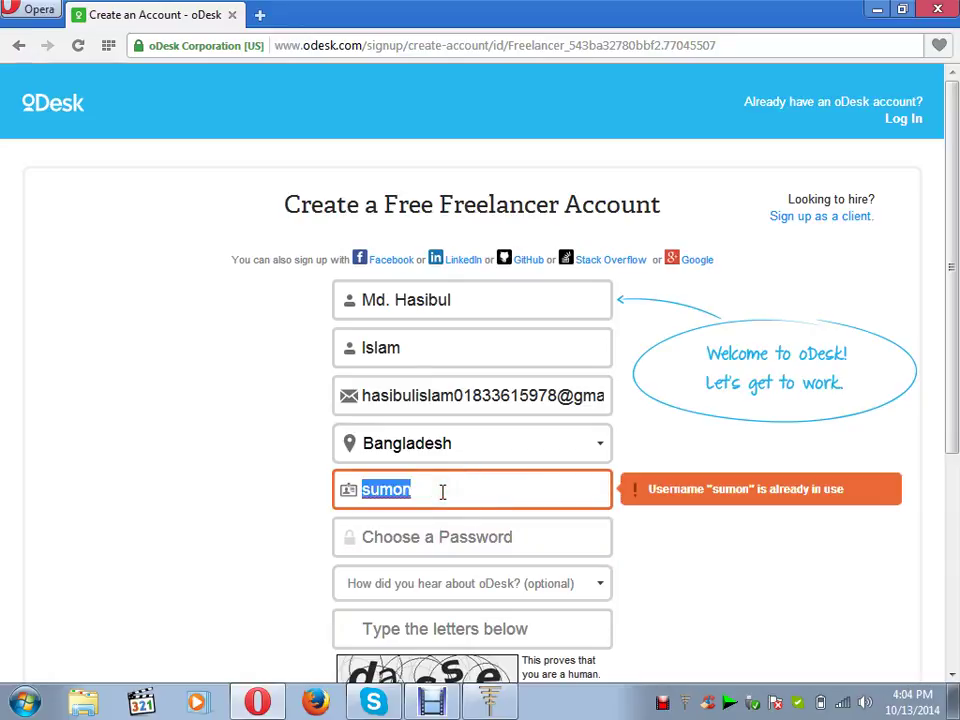
{"action": "key", "text": "BackSpace"}
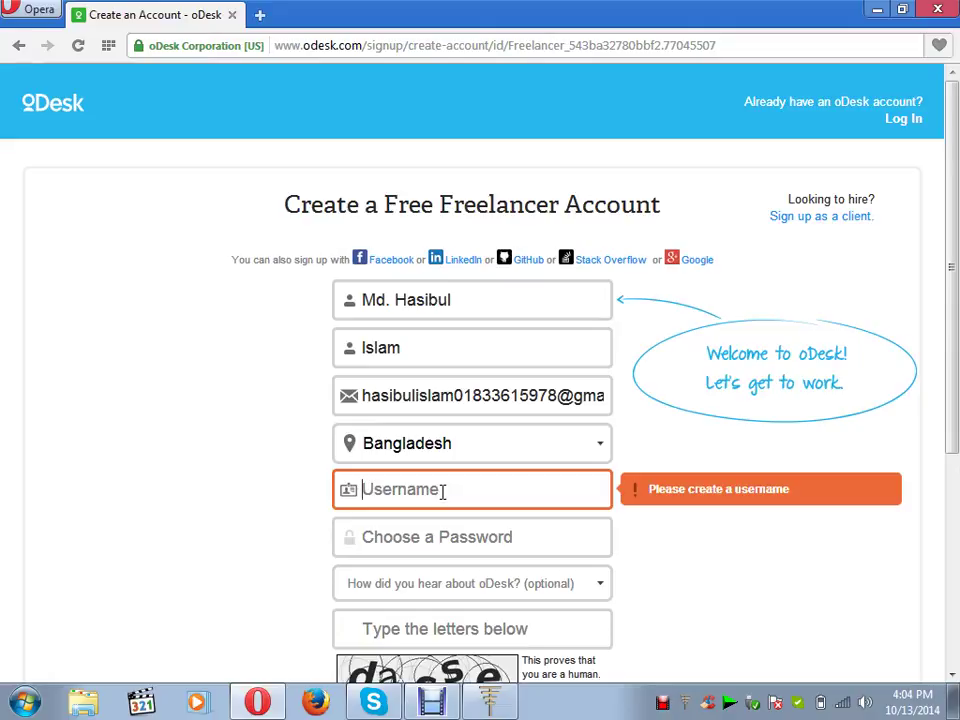
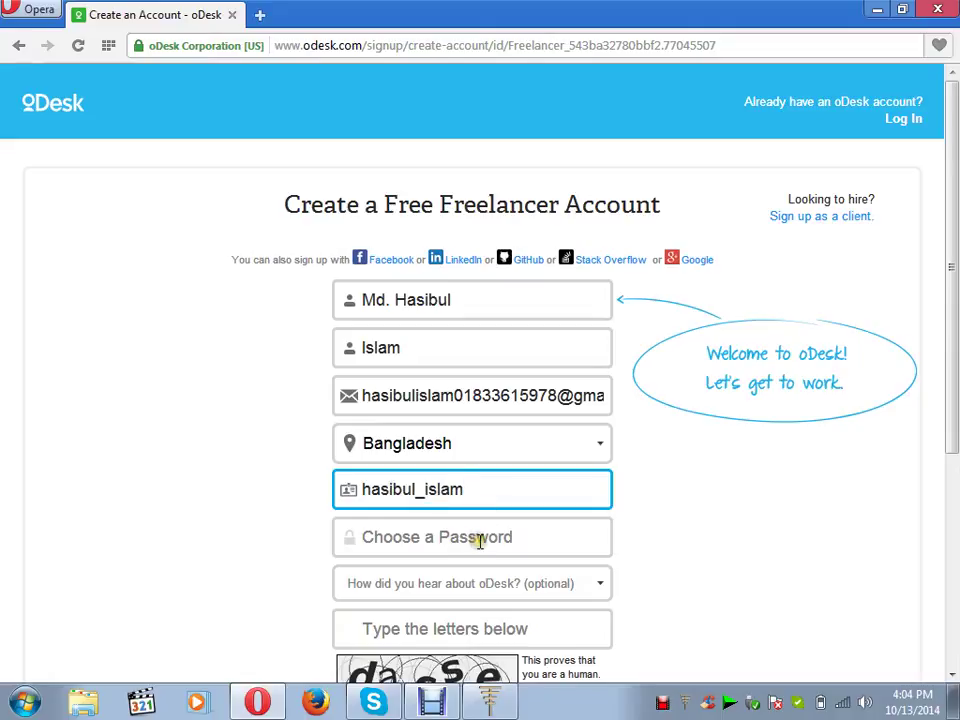
{"action": "left_click", "coordinate": [480, 540]}
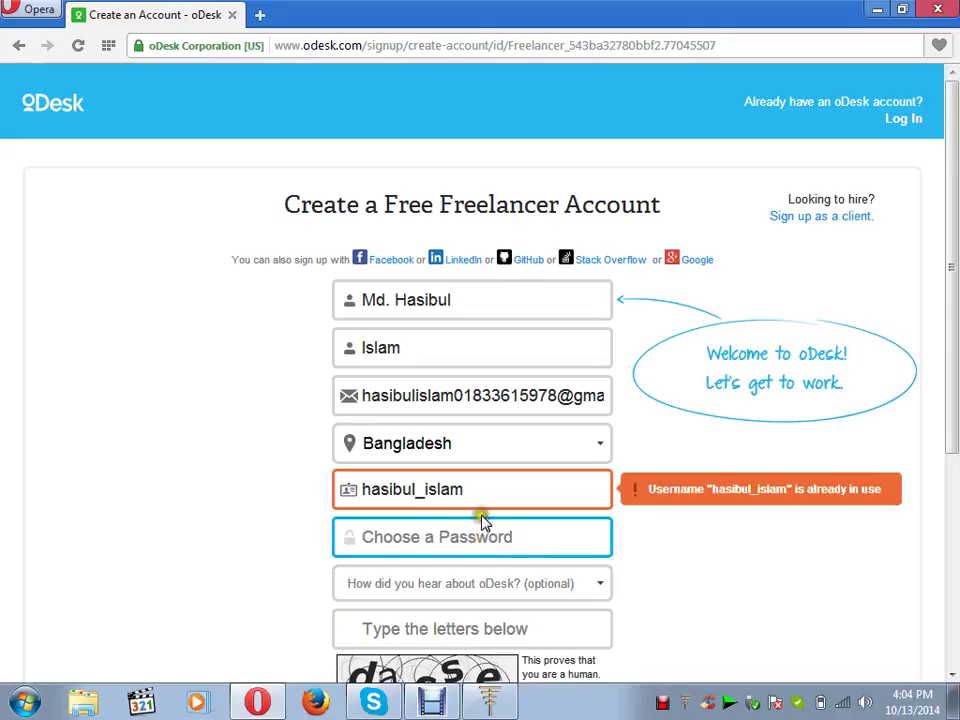
{"action": "left_click", "coordinate": [470, 495]}
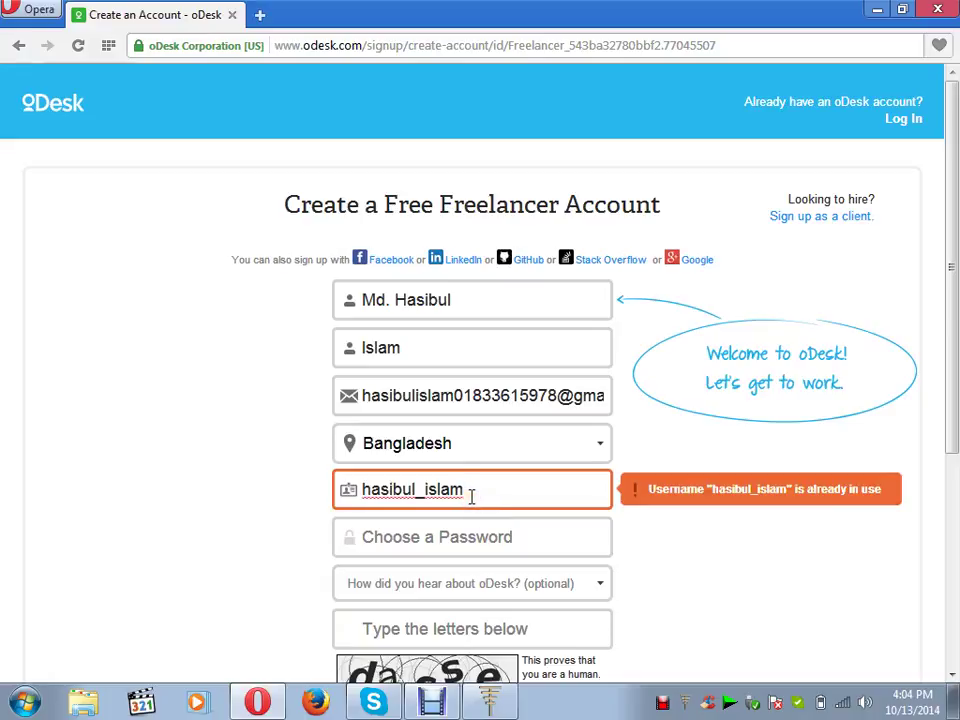
{"action": "key", "text": "BackSpace"}
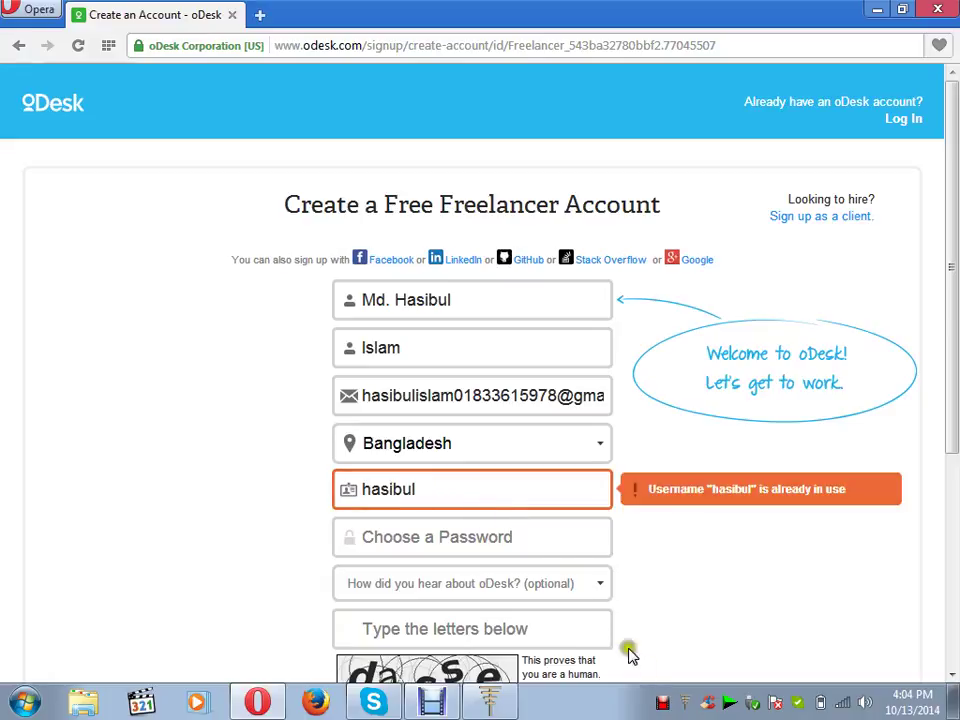
{"action": "left_click", "coordinate": [660, 703]}
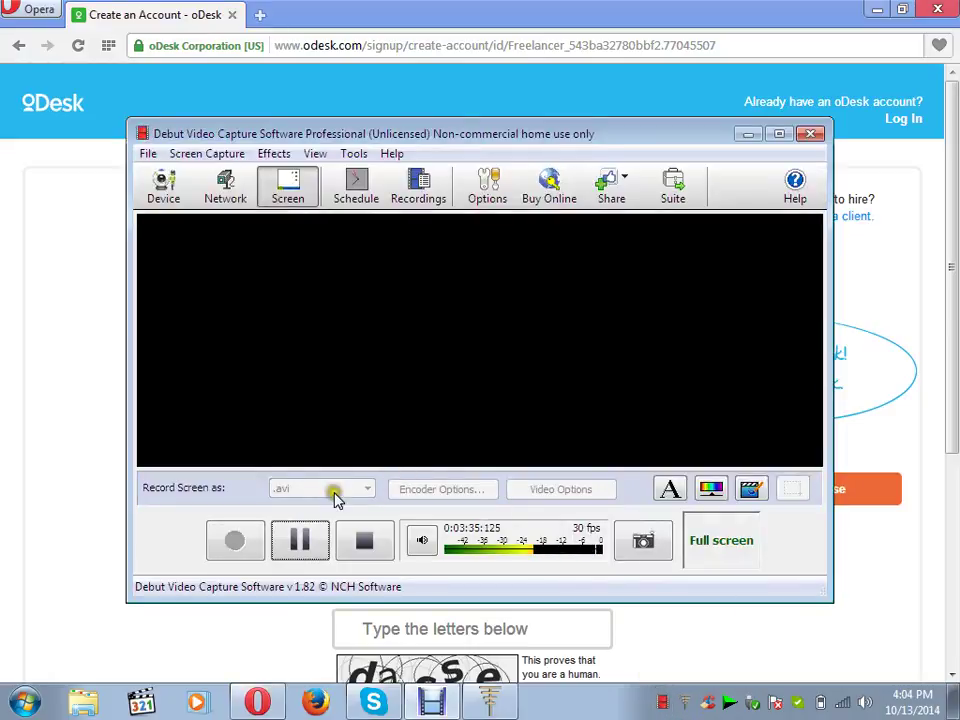
- Return to the oDesk sign-up form in the Opera window
{"action": "left_click", "coordinate": [80, 457]}
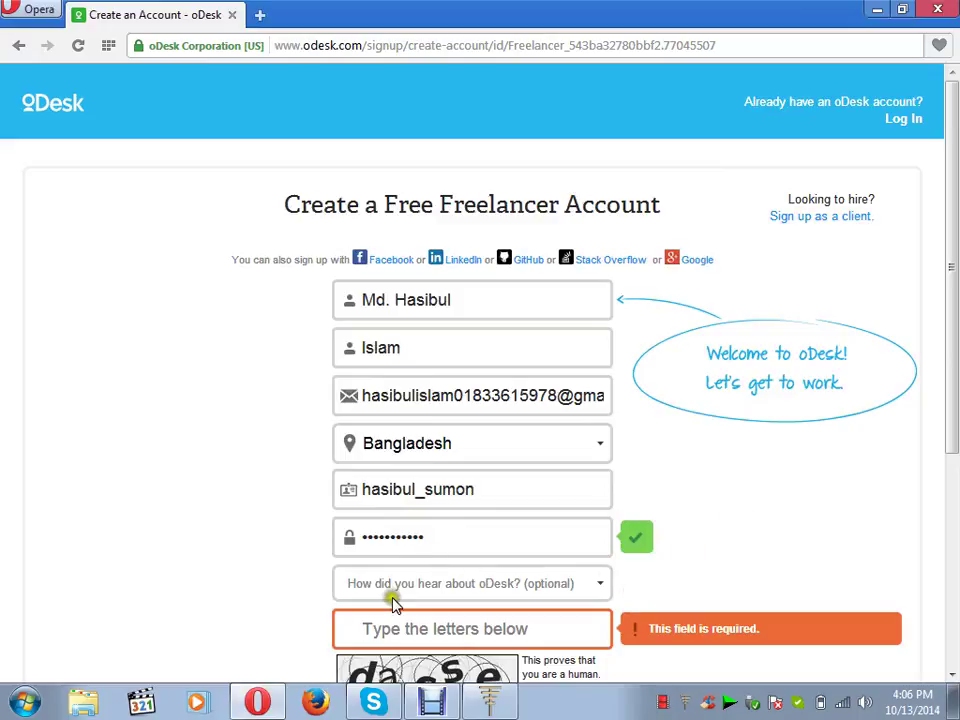
- Pick Friend as the referral source, enter the captcha text, and submit with Get Started
{"action": "left_click", "coordinate": [595, 581]}
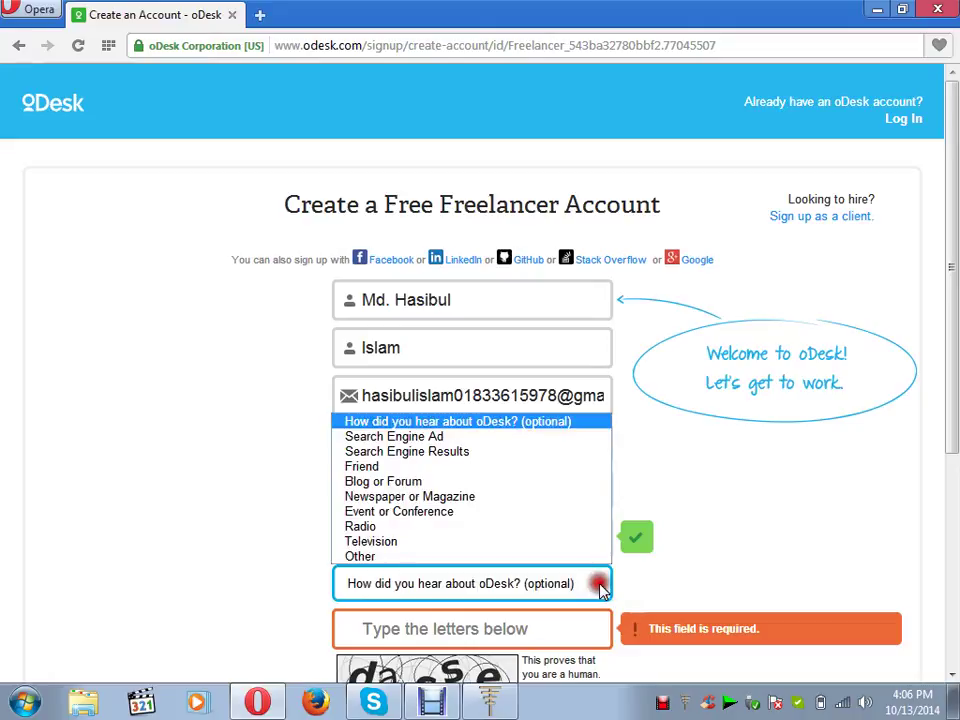
{"action": "left_click", "coordinate": [525, 466]}
{"action": "left_click", "coordinate": [483, 642]}
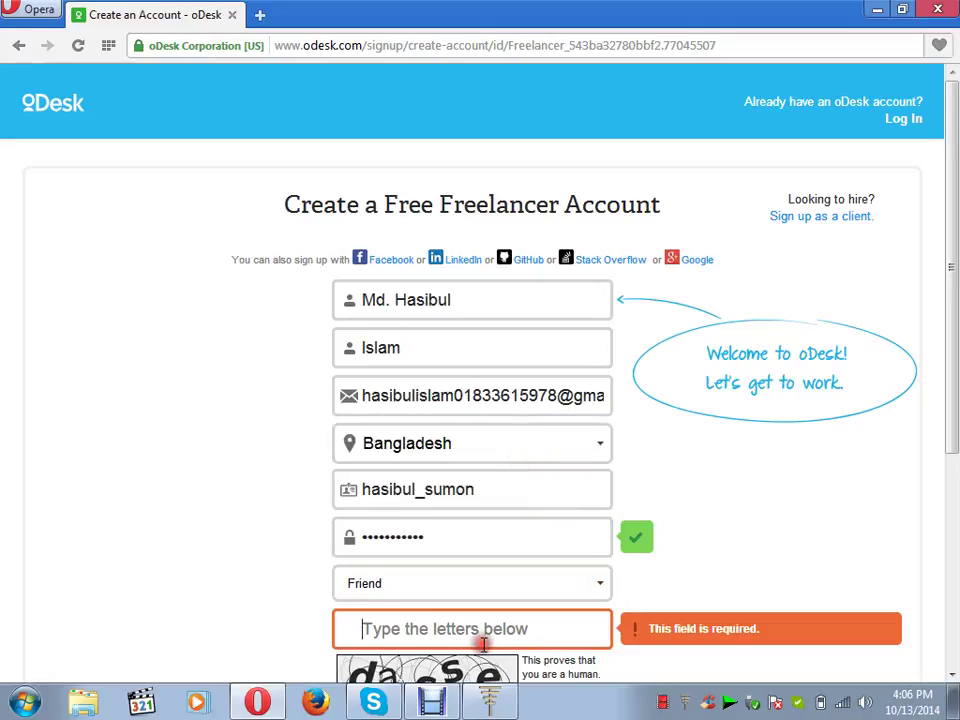
{"action": "scroll", "coordinate": [953, 676], "scroll_direction": "down", "scroll_amount": 5}
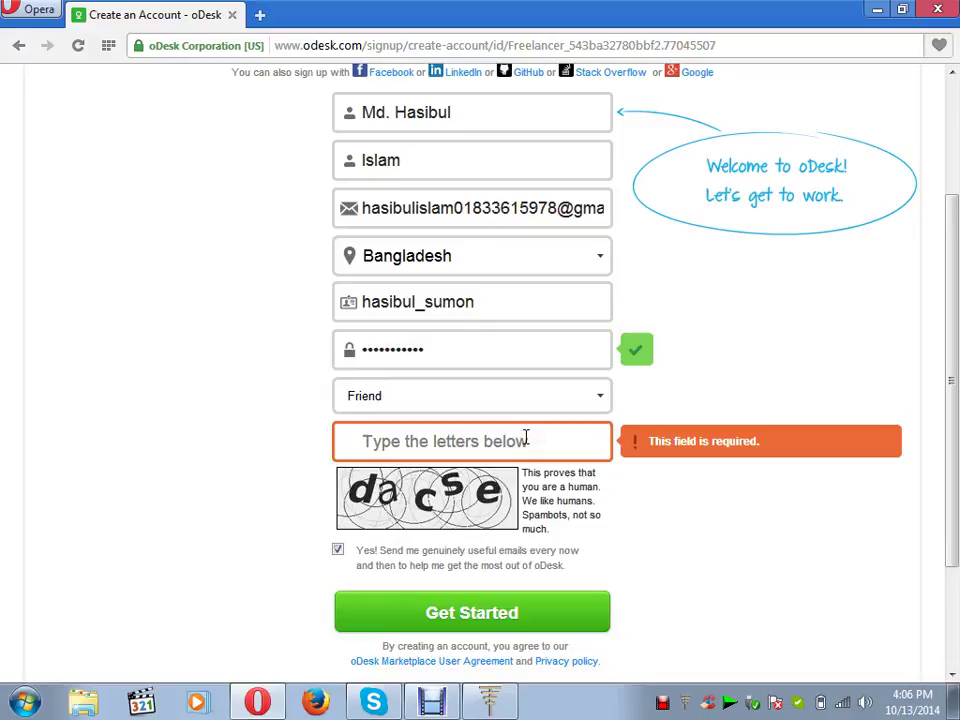
{"action": "type", "text": "dacs"}
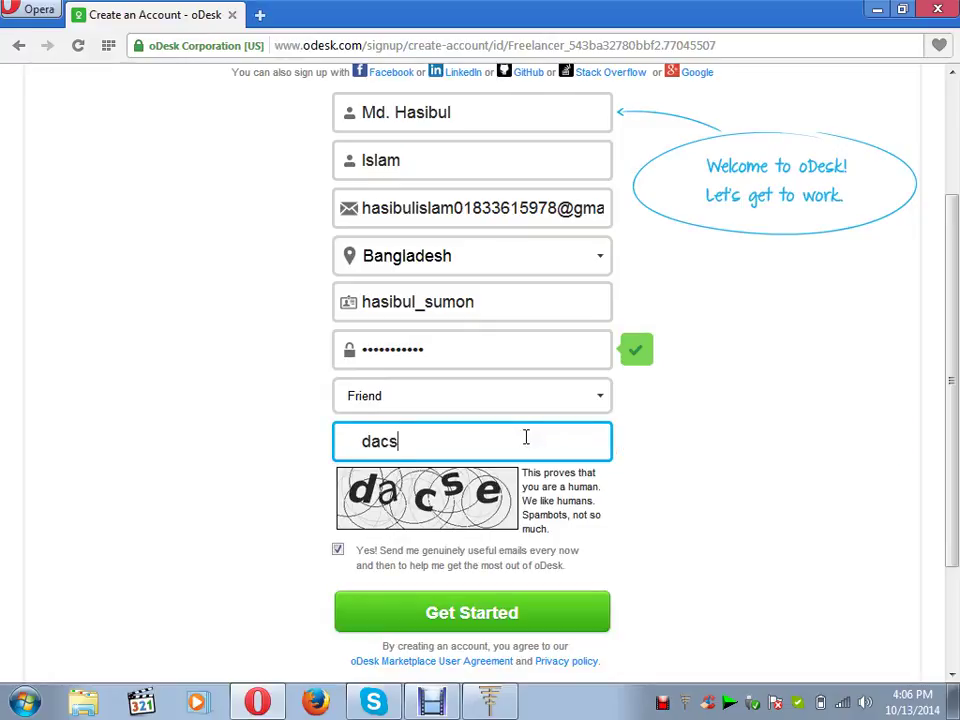
{"action": "type", "text": "e"}
{"action": "left_click", "coordinate": [508, 617]}
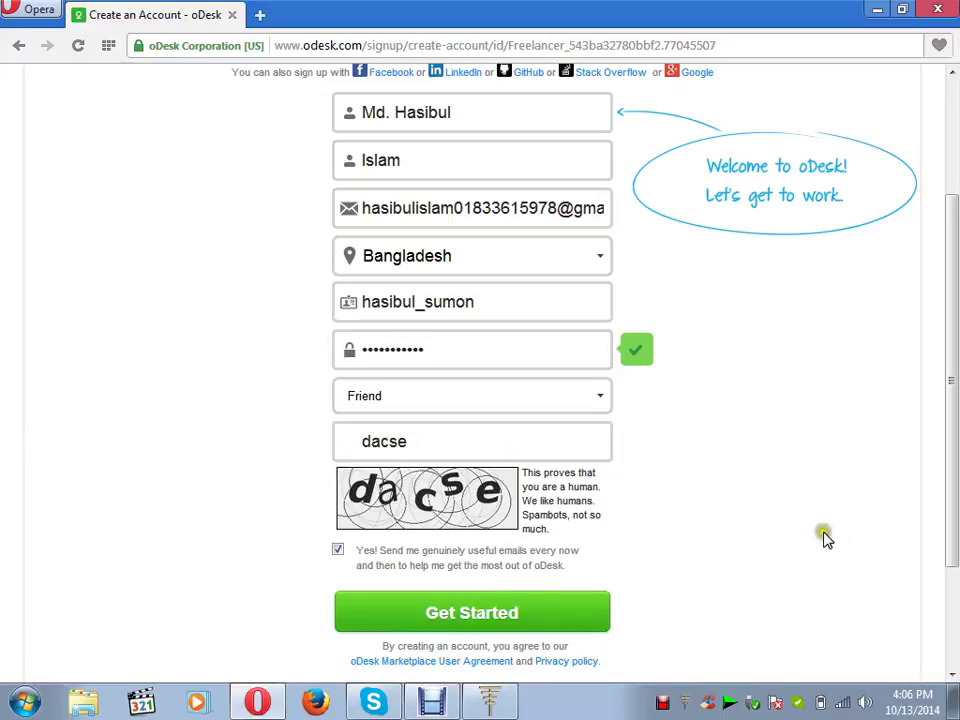
{"action": "left_click", "coordinate": [951, 673]}
{"action": "left_click", "coordinate": [951, 673]}
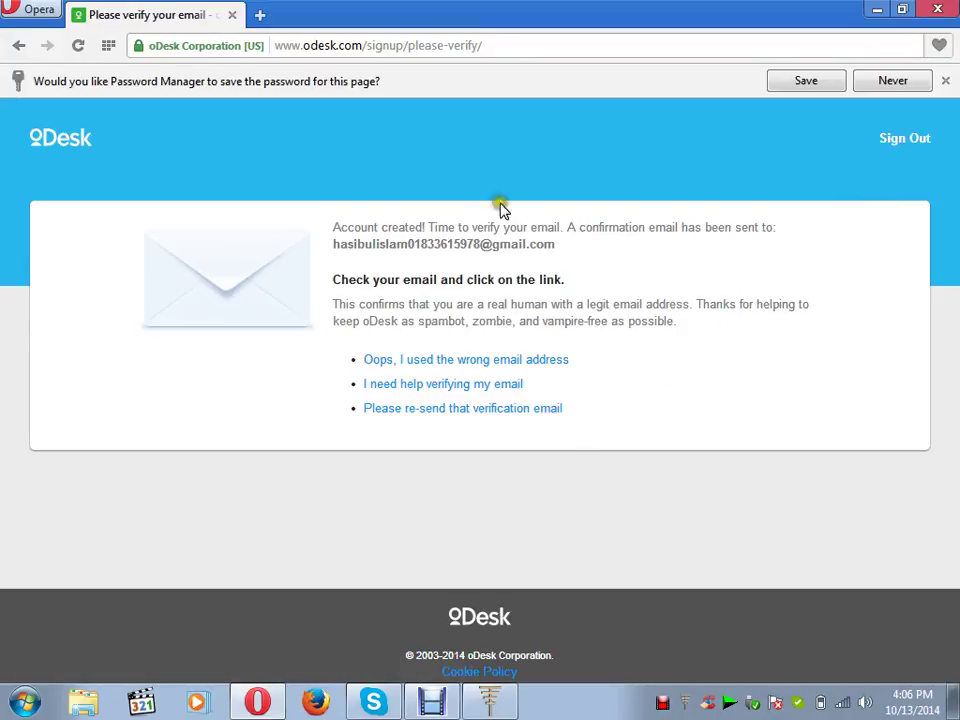
- Open a new Opera tab and go to gmail via the address-bar suggestion
{"action": "left_click", "coordinate": [261, 15]}
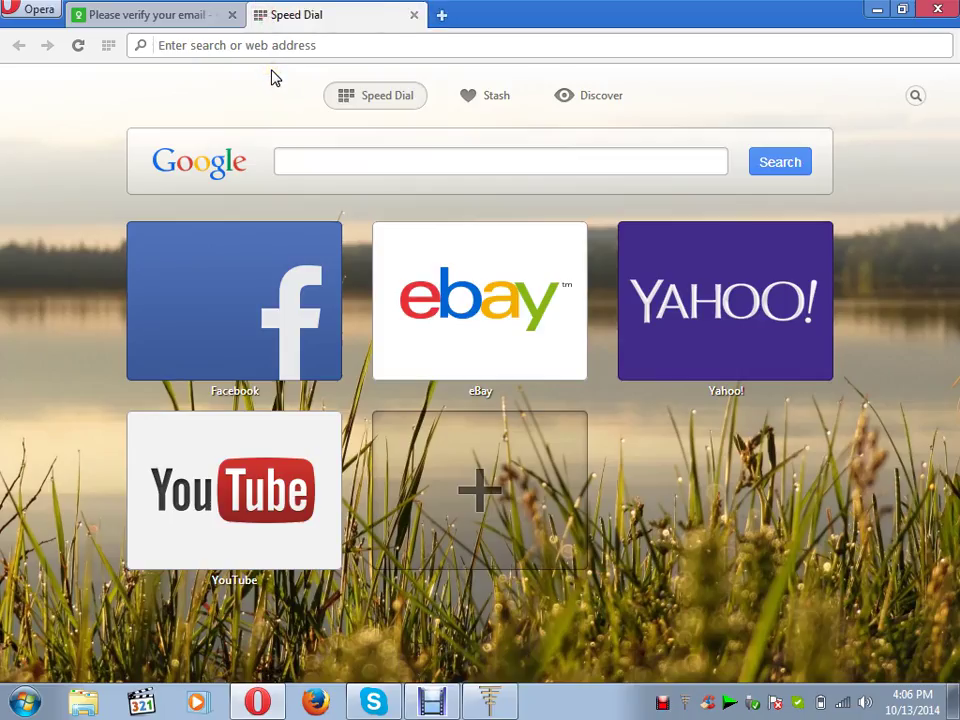
{"action": "type", "text": "gmail"}
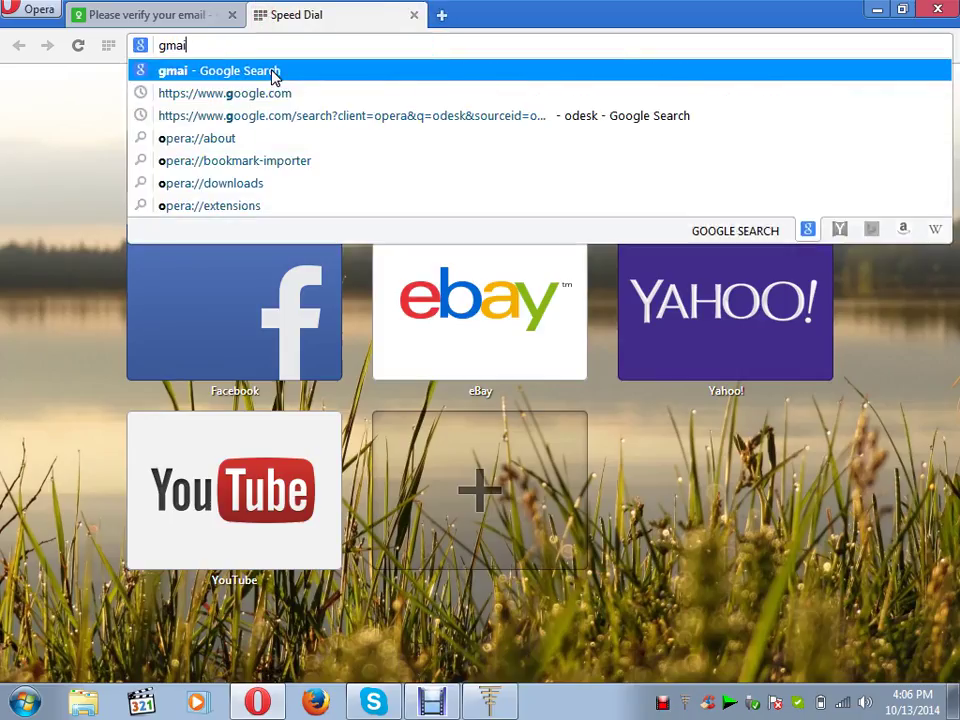
{"action": "left_click", "coordinate": [276, 78]}
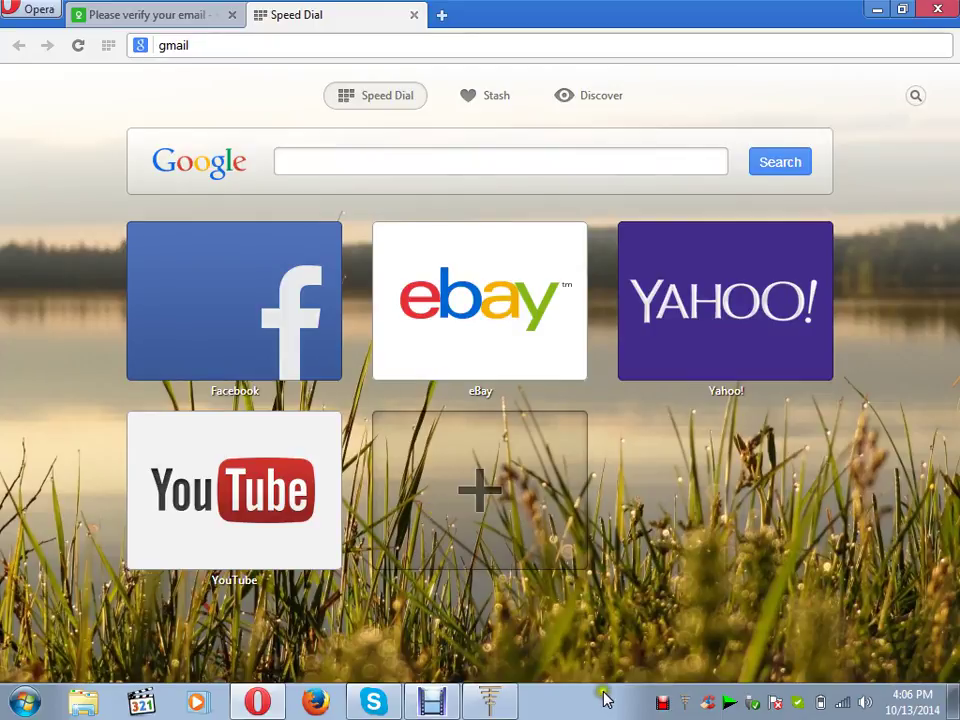
{"action": "left_click", "coordinate": [659, 704]}
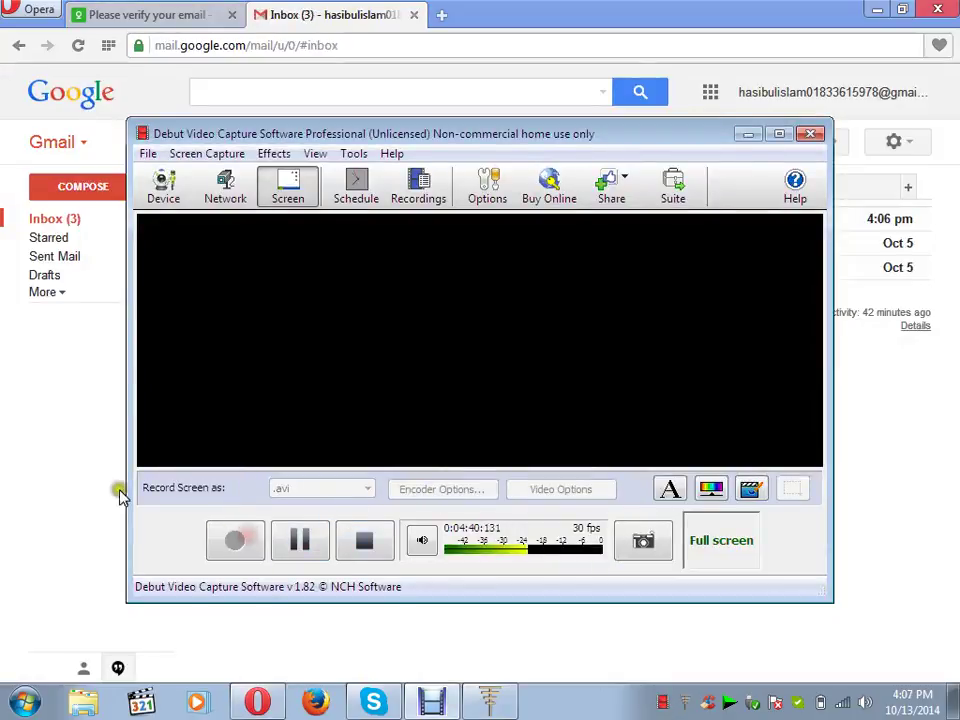
- Open oDesk's 'Please verify your email address' message and open its link in a new tab
{"action": "left_click", "coordinate": [71, 454]}
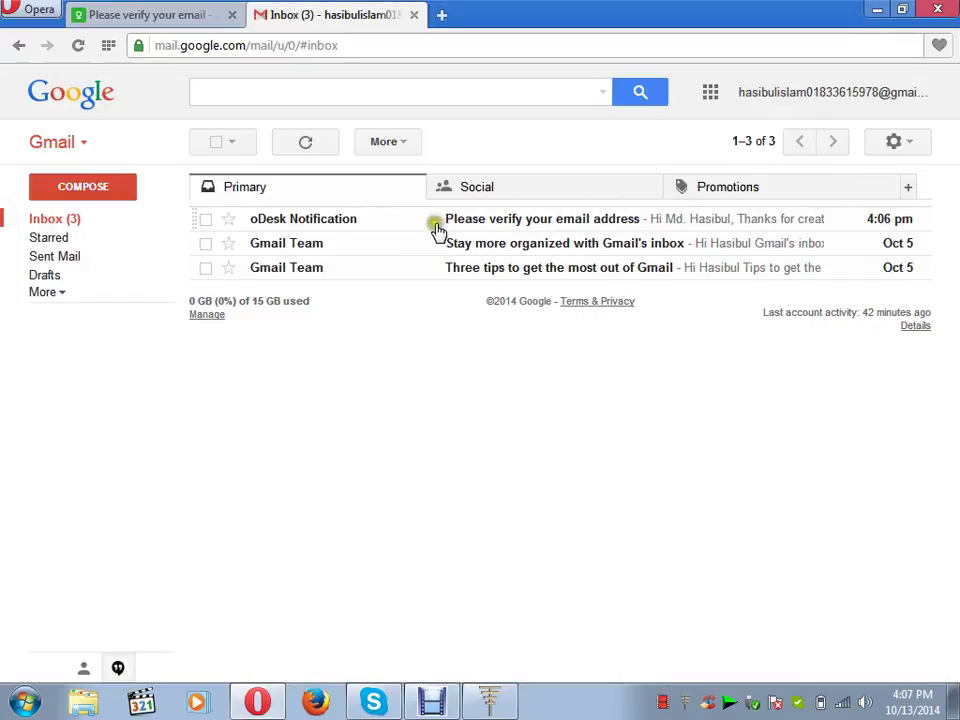
{"action": "left_click", "coordinate": [470, 222]}
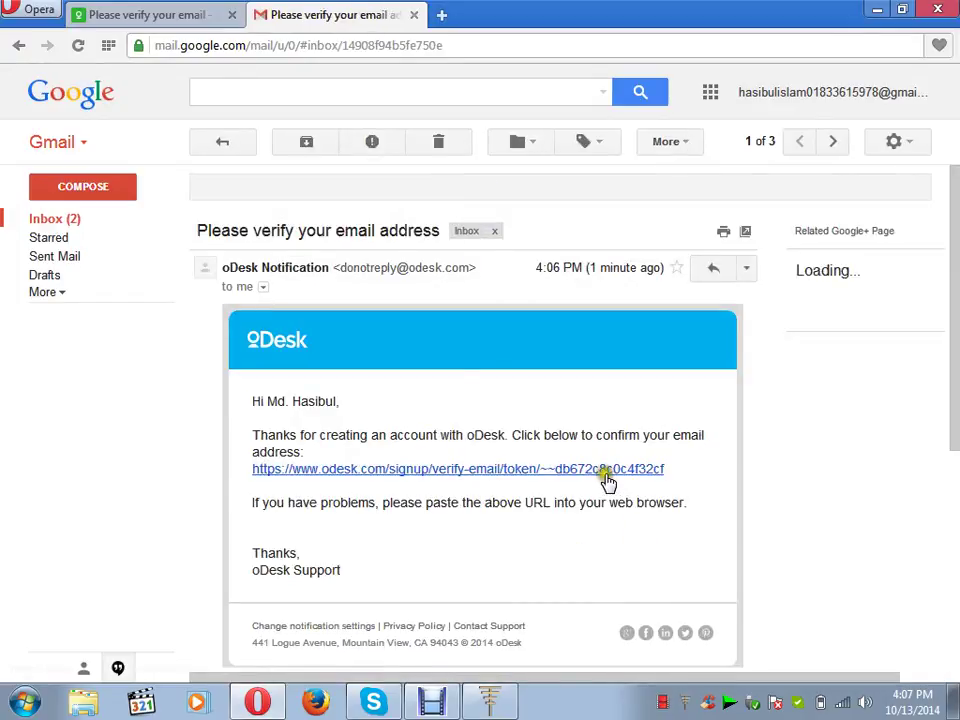
{"action": "left_click", "coordinate": [376, 472]}
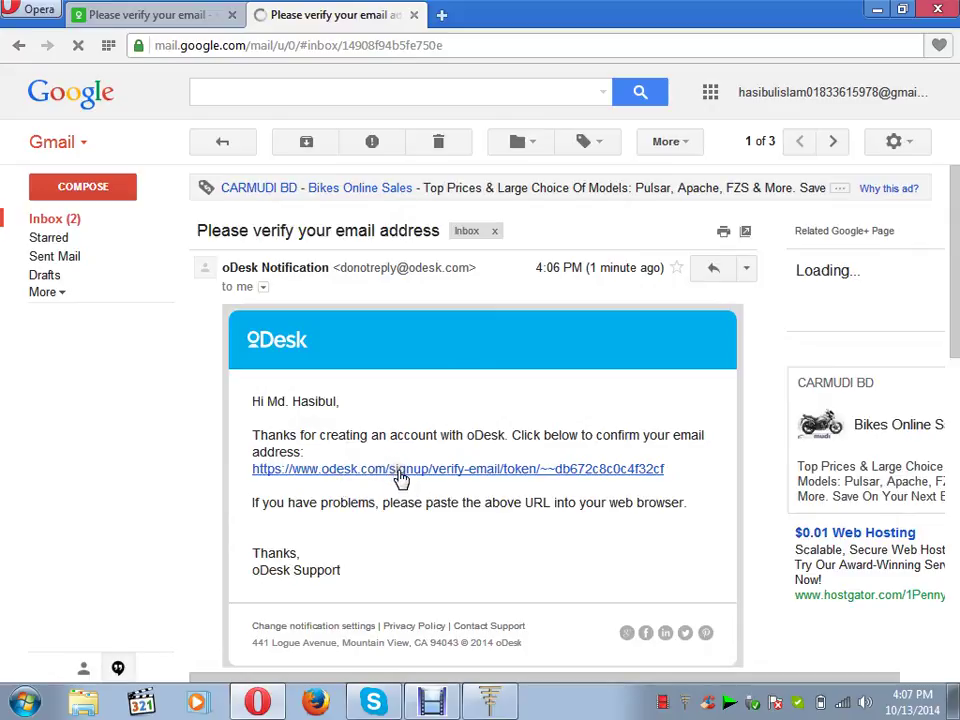
{"action": "left_click", "coordinate": [397, 470]}
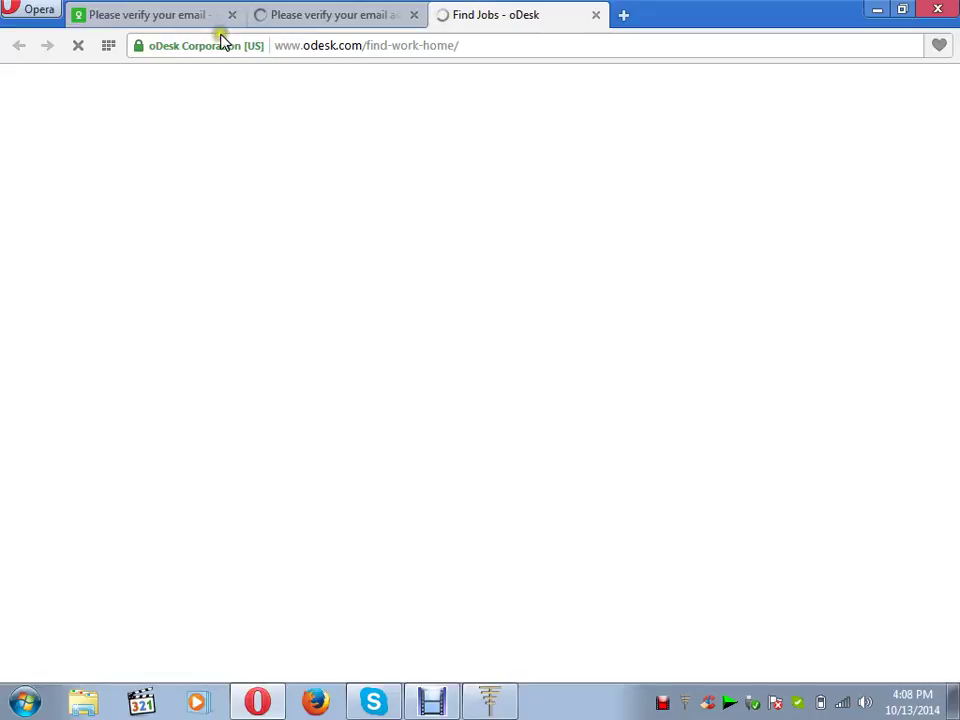
- Switch to the Find Jobs - oDesk tab and dismiss the 'Verification success!' dialog
{"action": "left_click", "coordinate": [189, 20]}
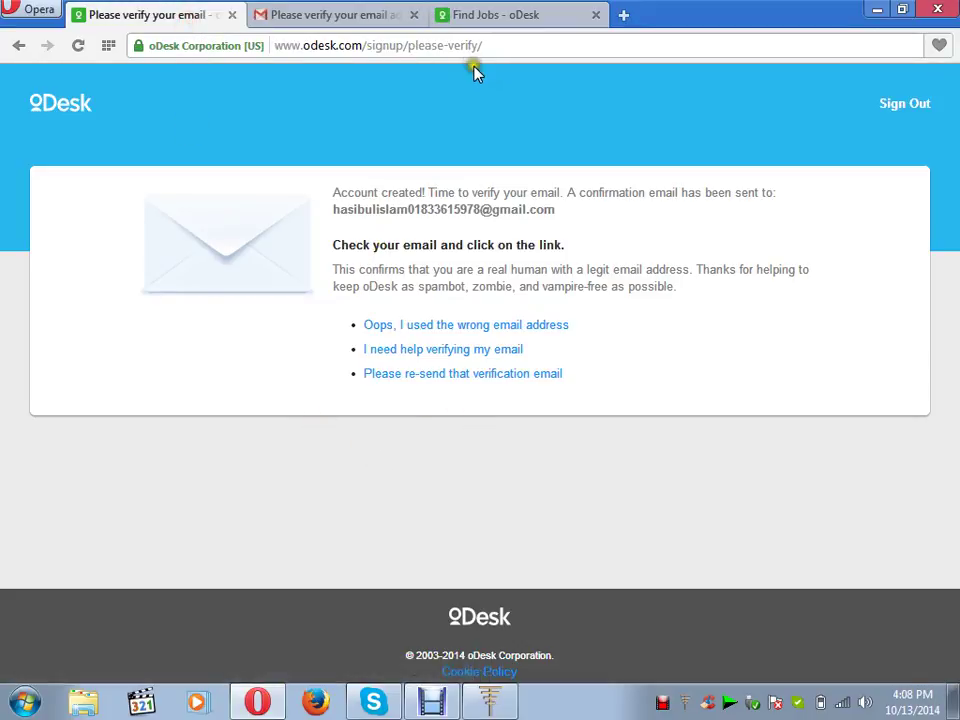
{"action": "left_click", "coordinate": [478, 16]}
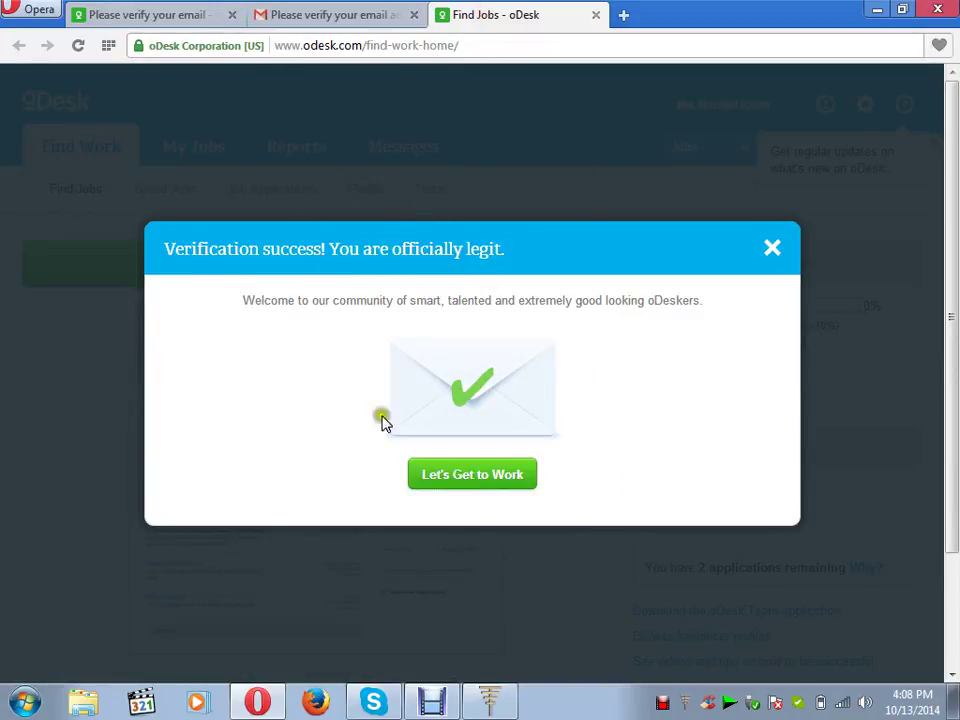
{"action": "left_click", "coordinate": [495, 478]}
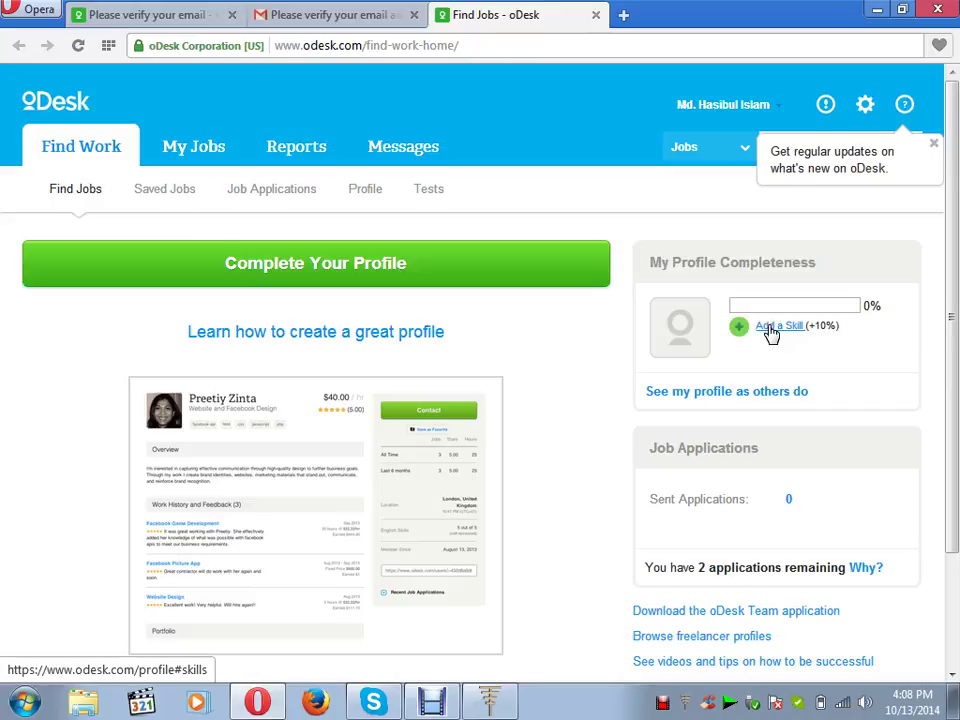
- Add 'wordpress' from the skill suggestions as a profile skill and save it
{"action": "left_click", "coordinate": [771, 332]}
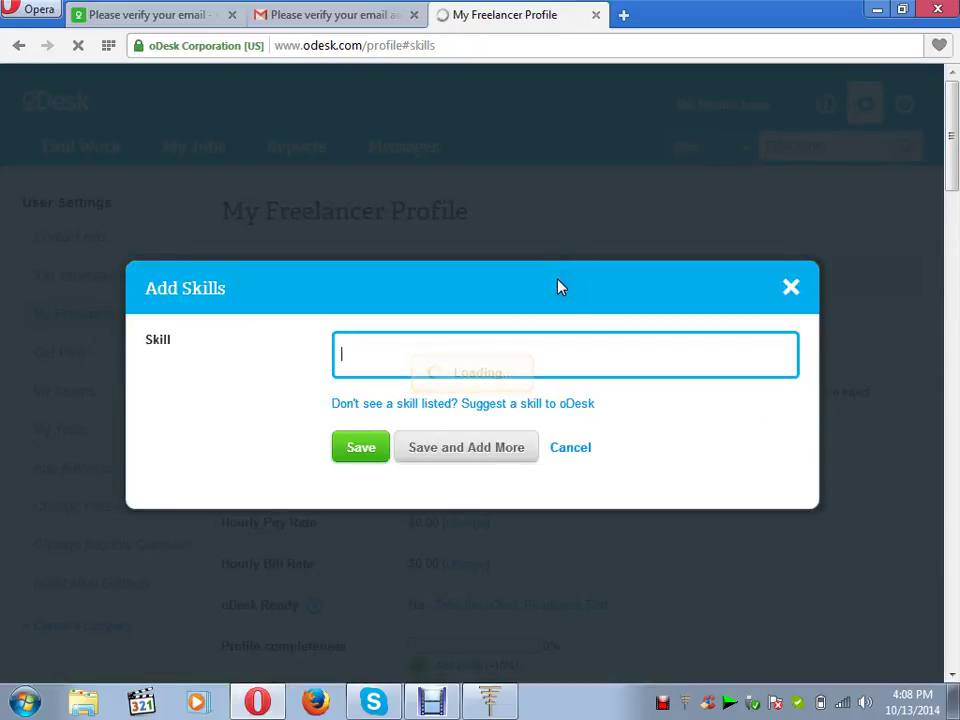
{"action": "left_click", "coordinate": [586, 350]}
{"action": "left_click", "coordinate": [564, 354]}
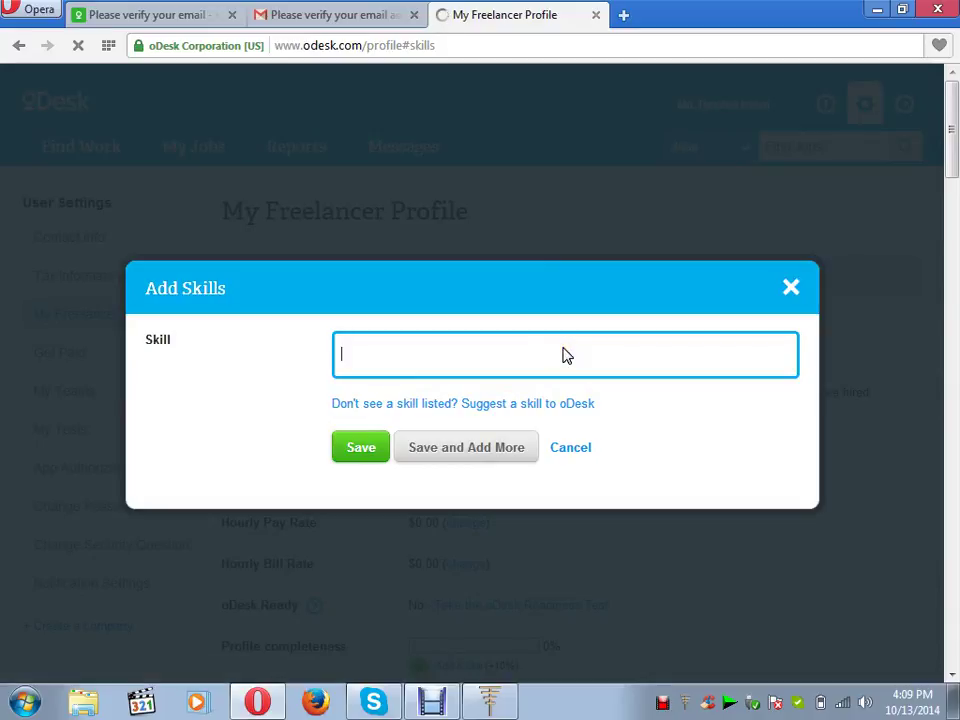
{"action": "type", "text": "wo"}
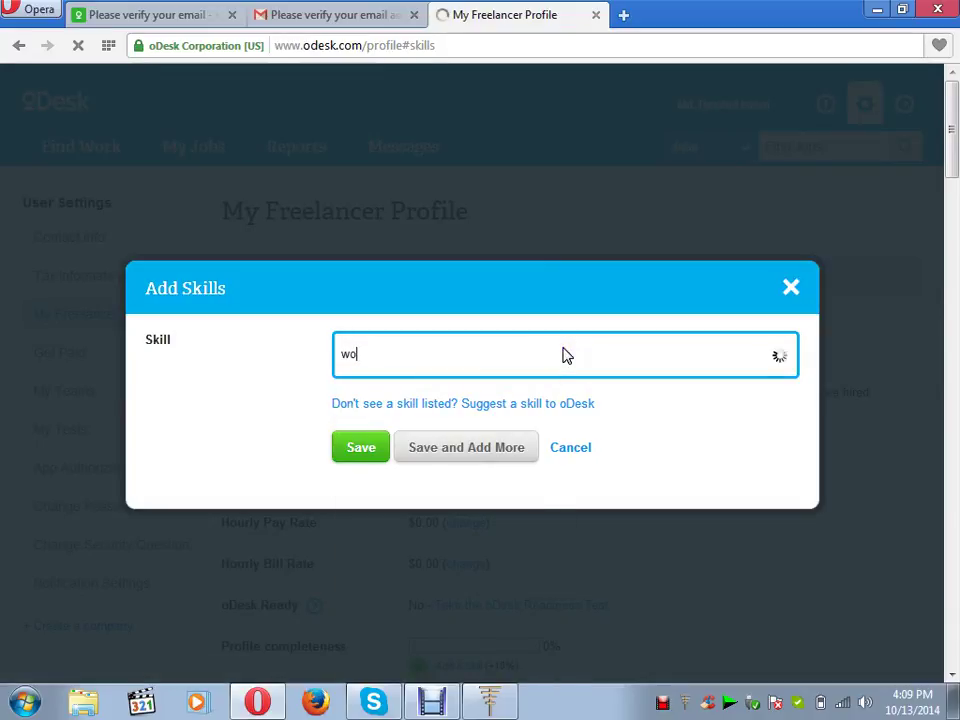
{"action": "key", "text": "BackSpace"}
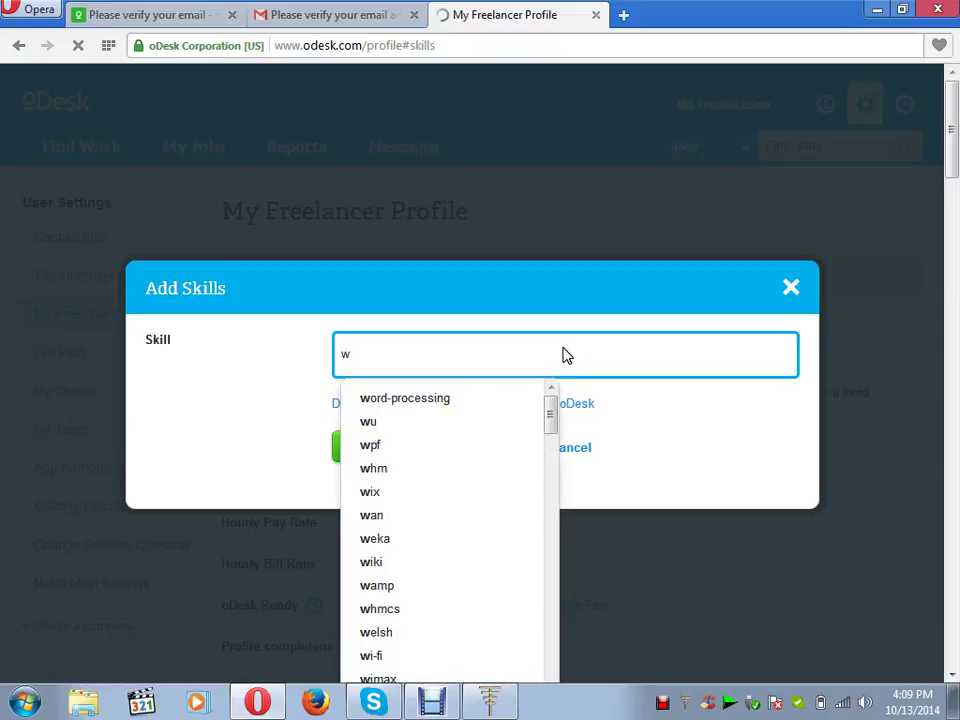
{"action": "type", "text": "o"}
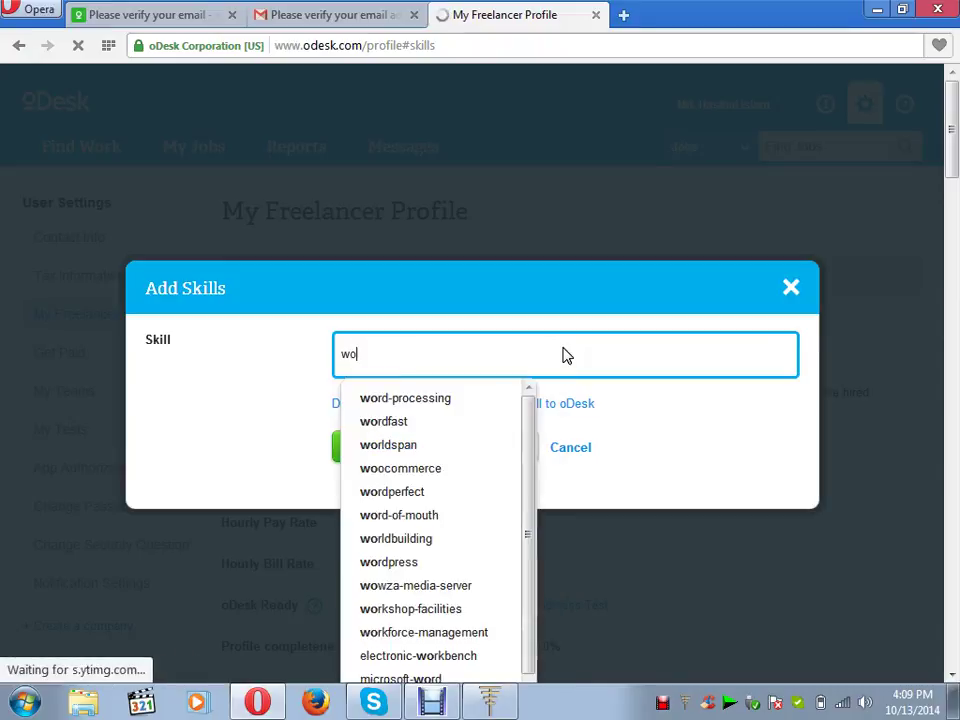
{"action": "type", "text": "rd"}
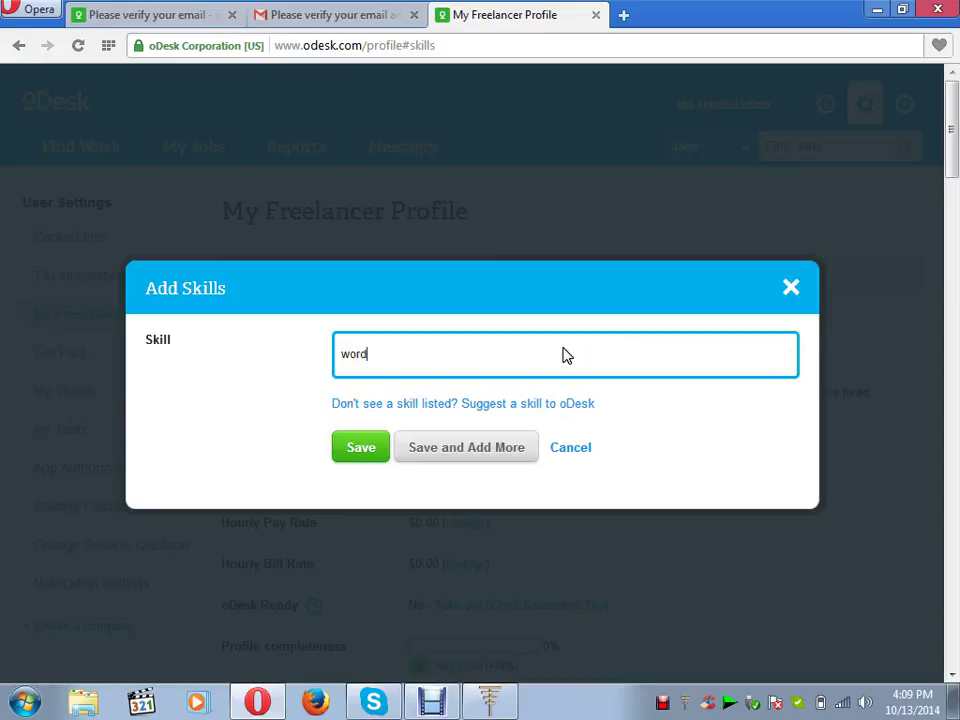
{"action": "type", "text": "press"}
{"action": "left_click", "coordinate": [375, 448]}
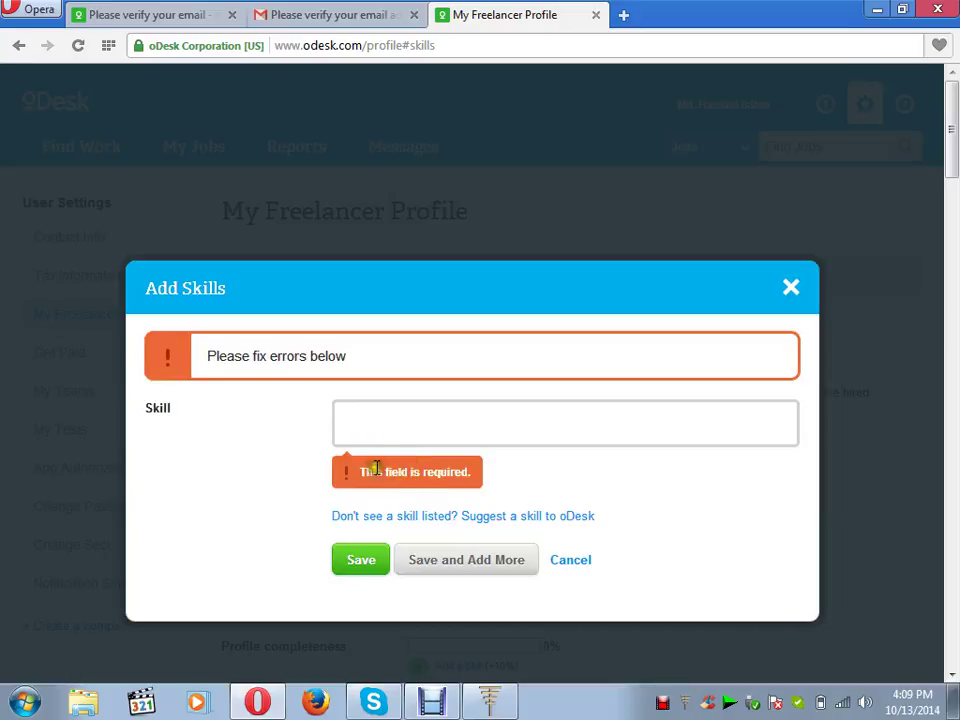
{"action": "left_click", "coordinate": [373, 428]}
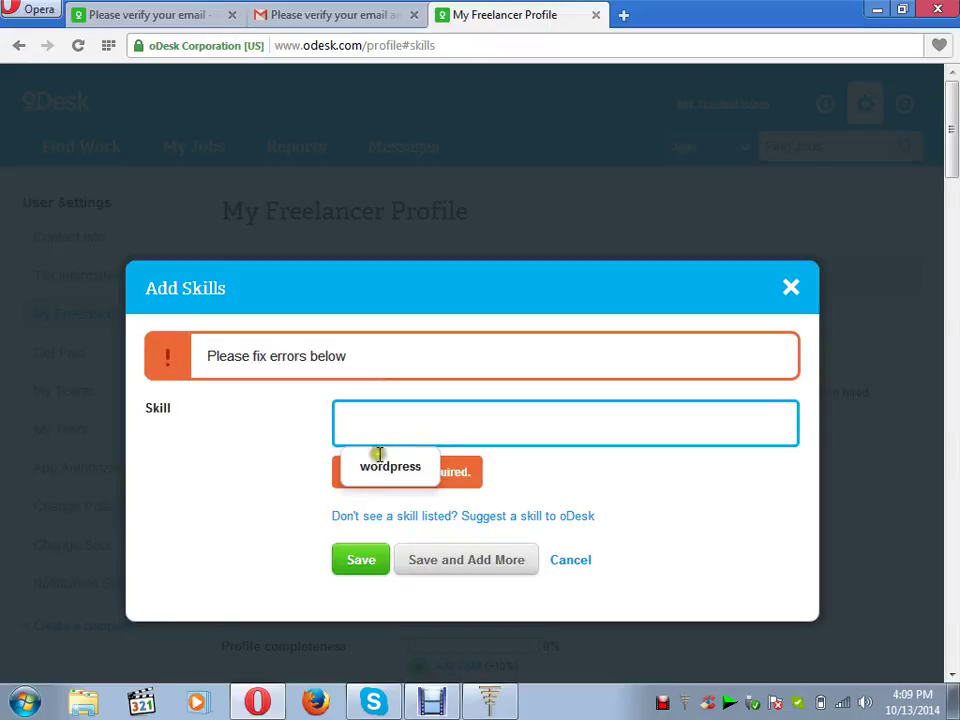
{"action": "left_click", "coordinate": [379, 466]}
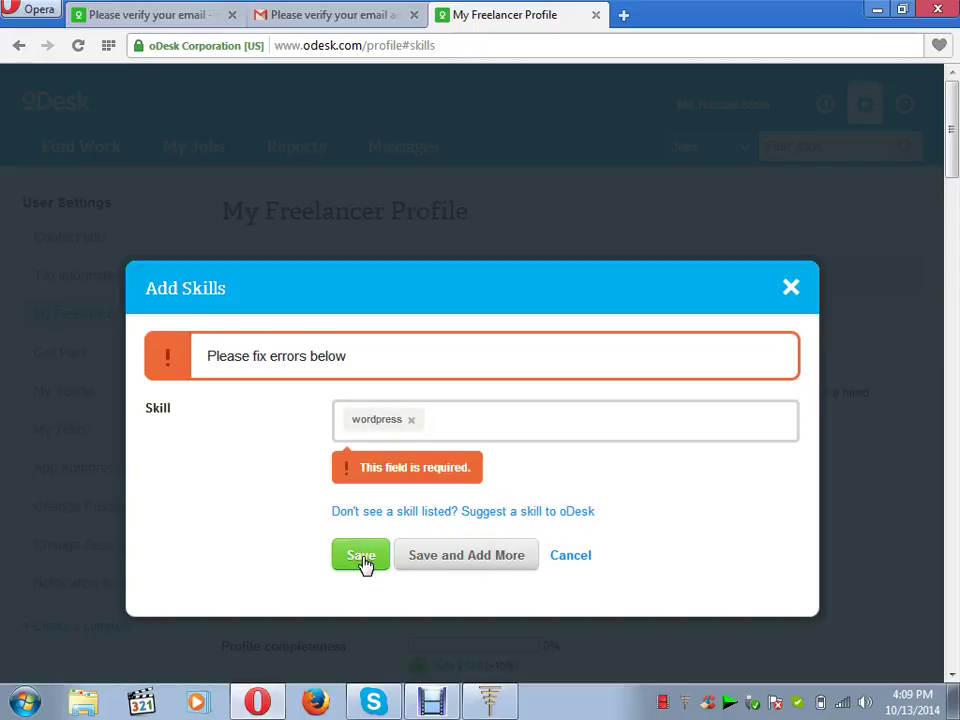
{"action": "left_click", "coordinate": [437, 419]}
{"action": "left_click", "coordinate": [368, 560]}
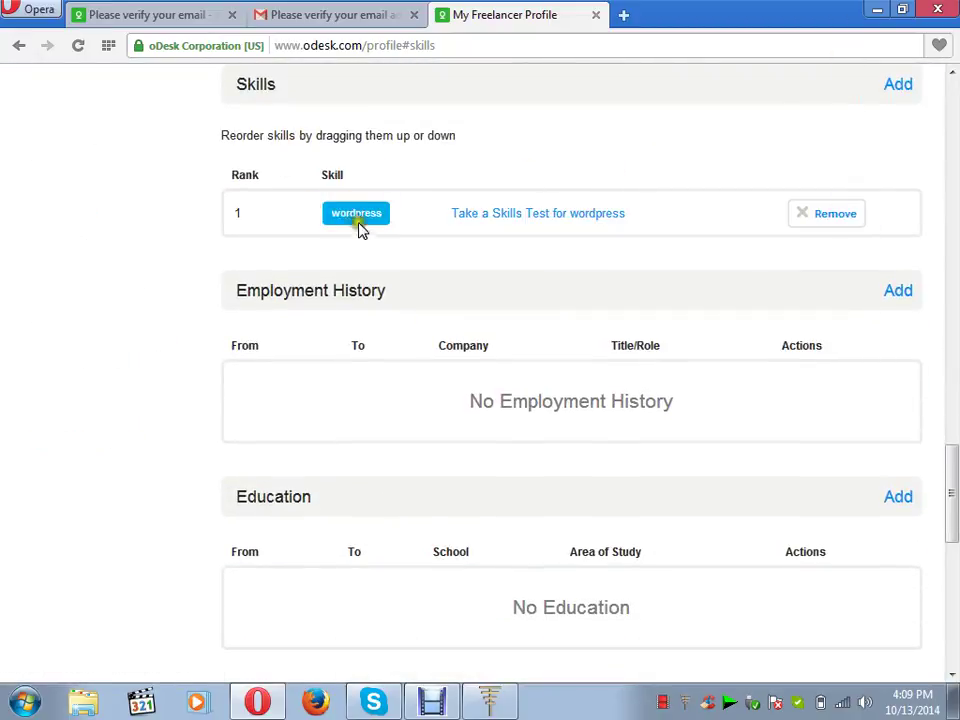
- Add the html and css skills from the suggestions, saving each, then scroll back up
{"action": "left_click", "coordinate": [896, 90]}
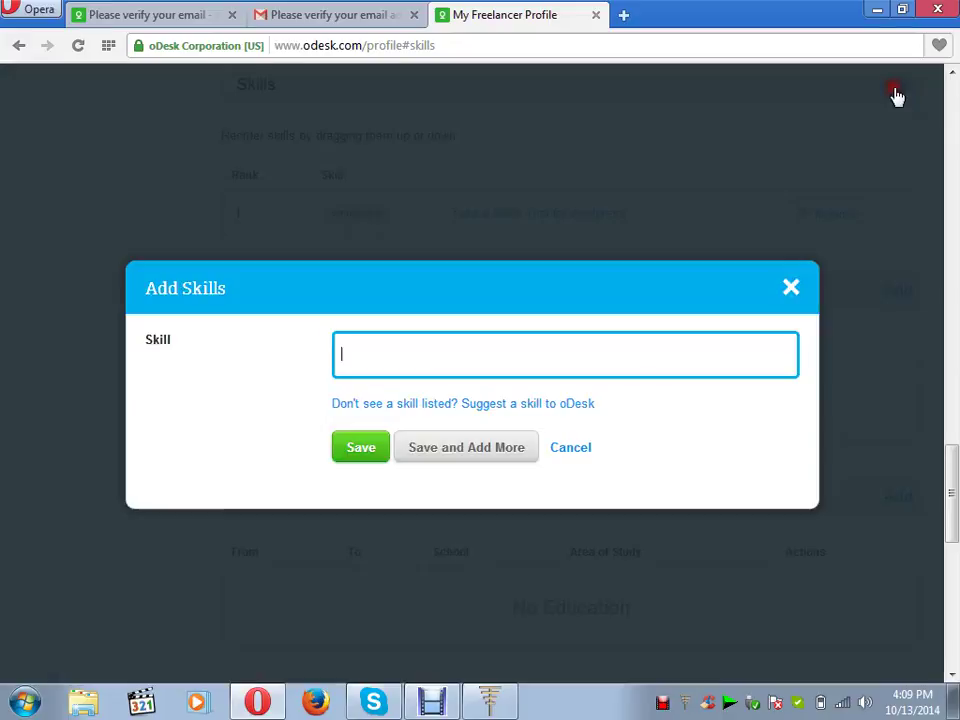
{"action": "left_click", "coordinate": [478, 355]}
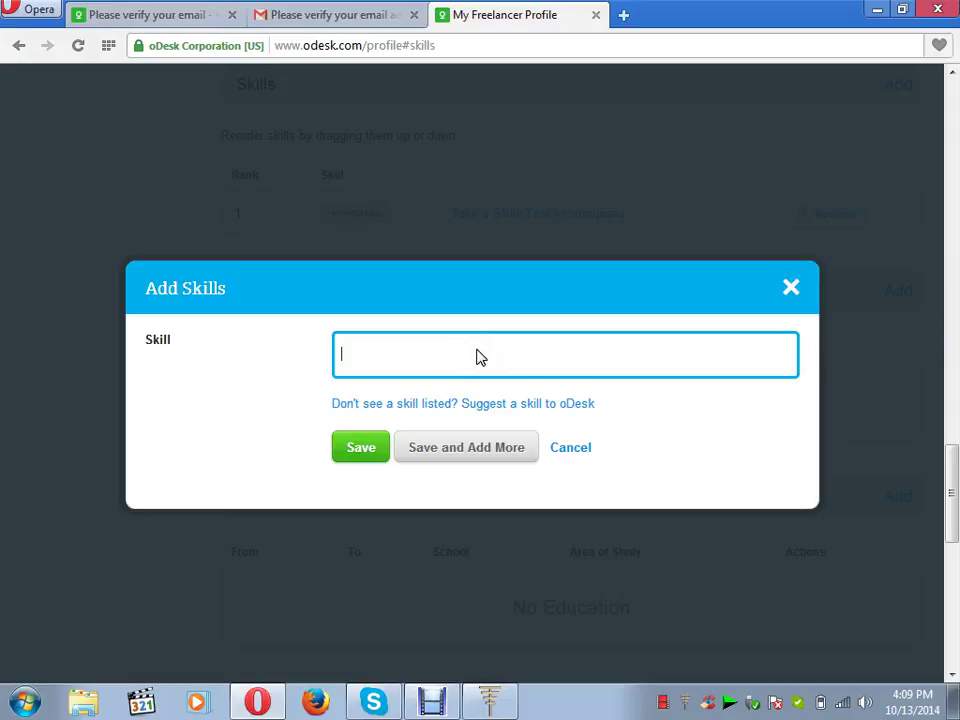
{"action": "type", "text": "html"}
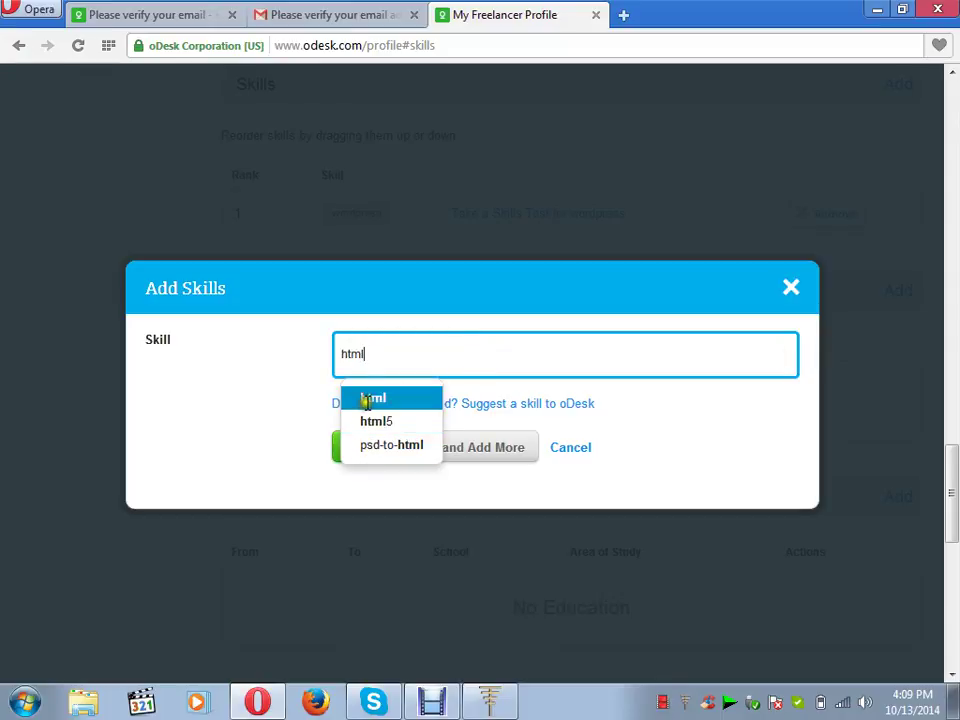
{"action": "left_click", "coordinate": [368, 399]}
{"action": "left_click", "coordinate": [361, 448]}
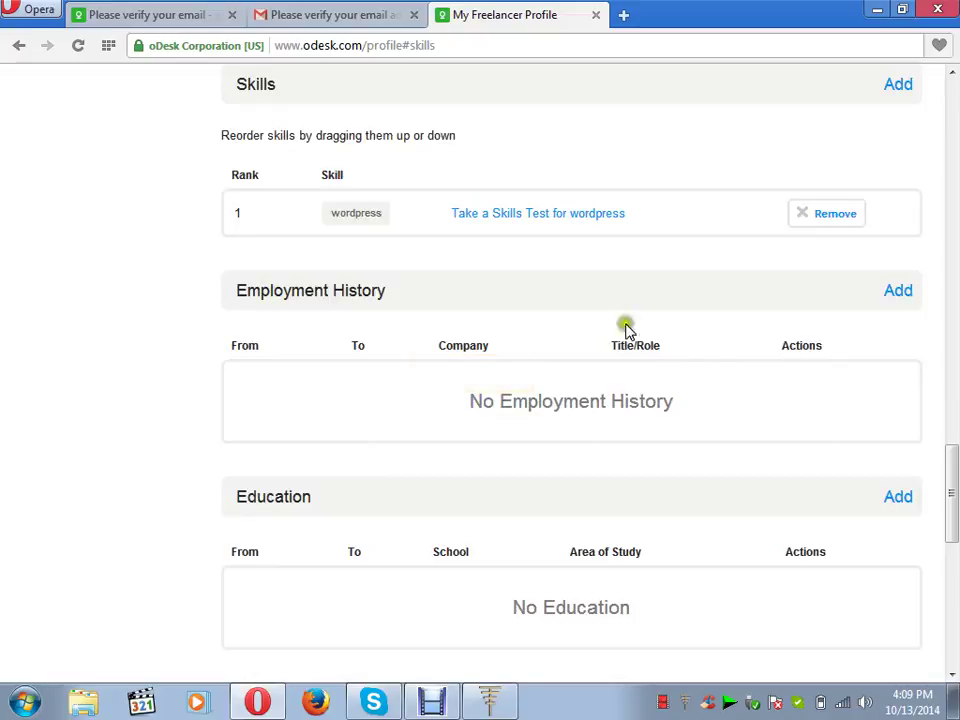
{"action": "left_click", "coordinate": [898, 86]}
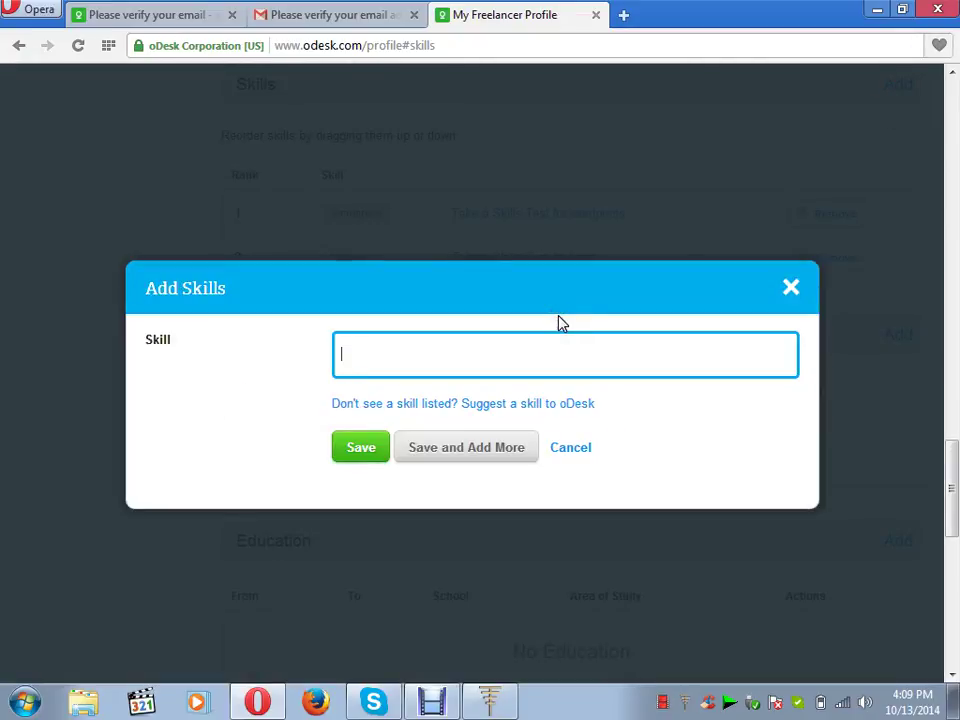
{"action": "type", "text": "css"}
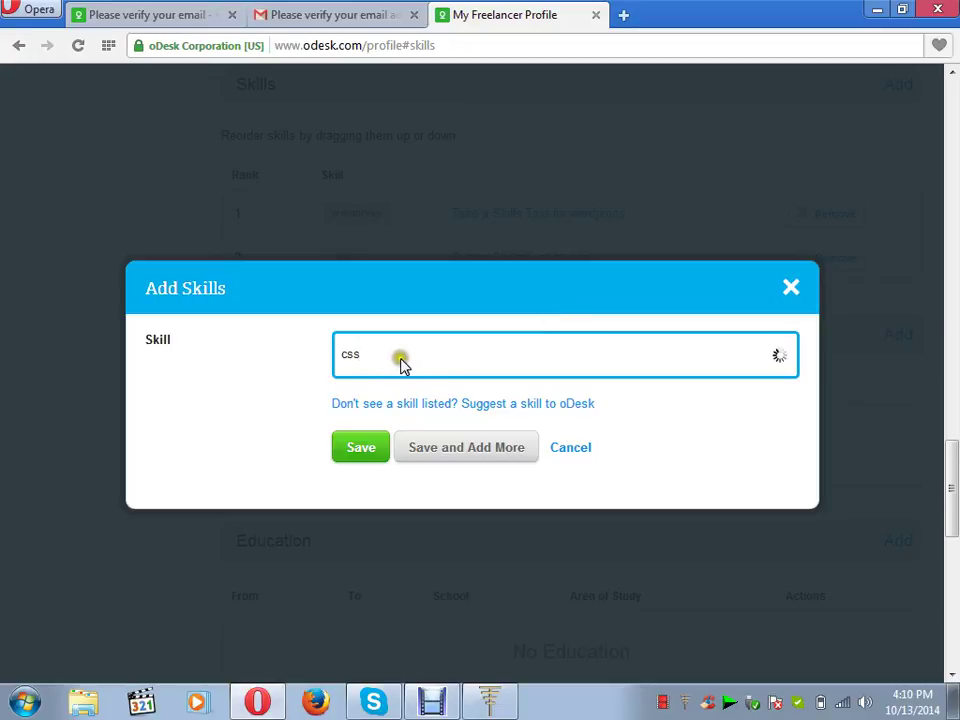
{"action": "left_click", "coordinate": [370, 408]}
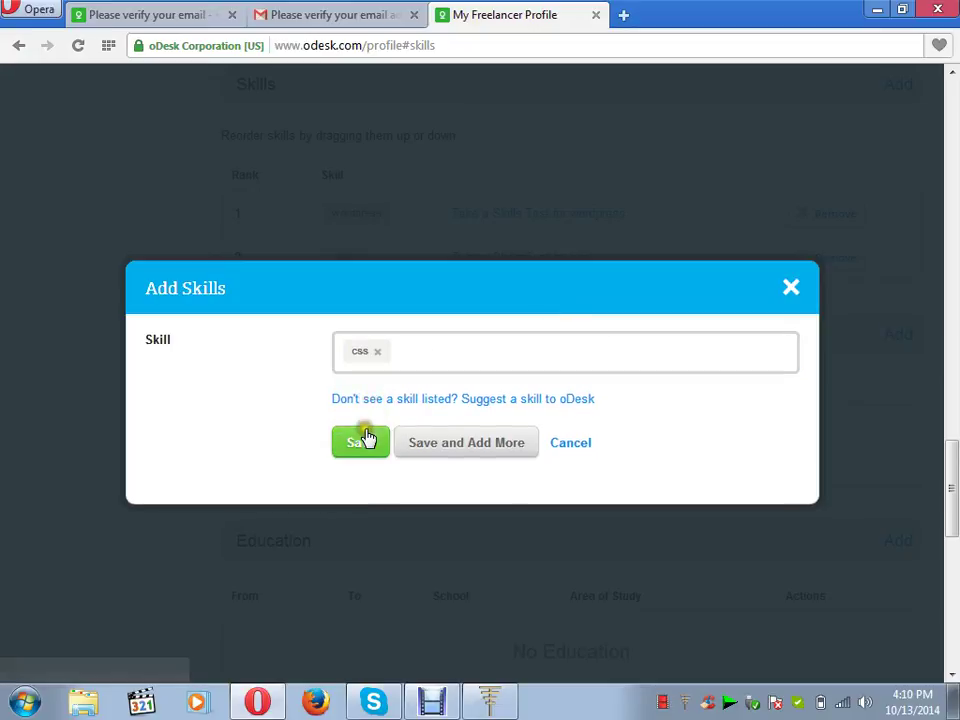
{"action": "left_click", "coordinate": [364, 443]}
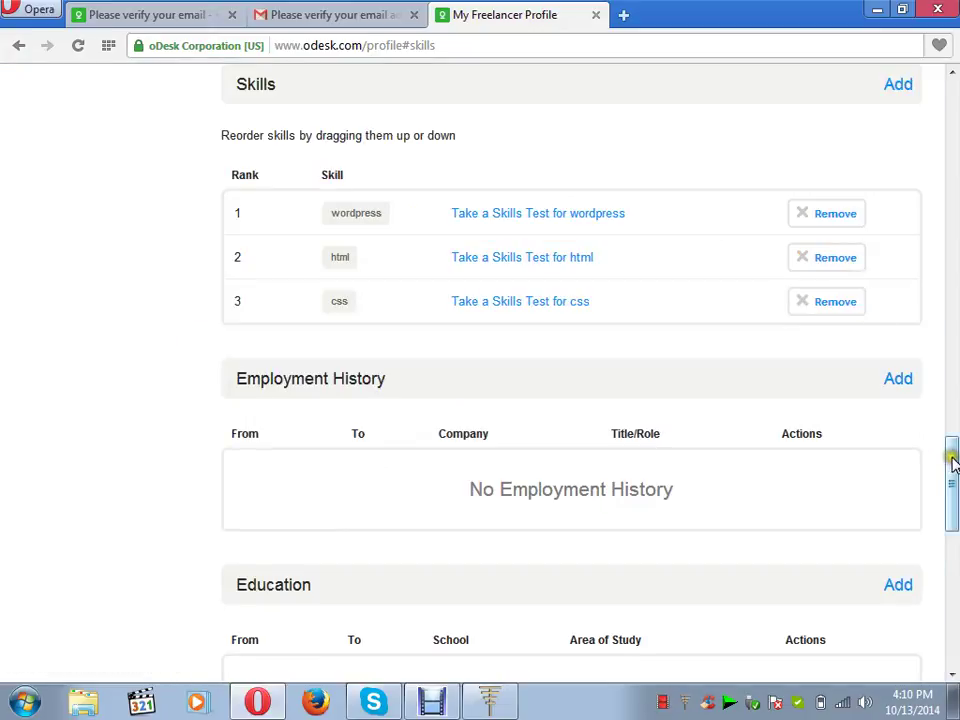
{"action": "left_click_drag", "start_coordinate": [953, 465], "coordinate": [939, 86]}
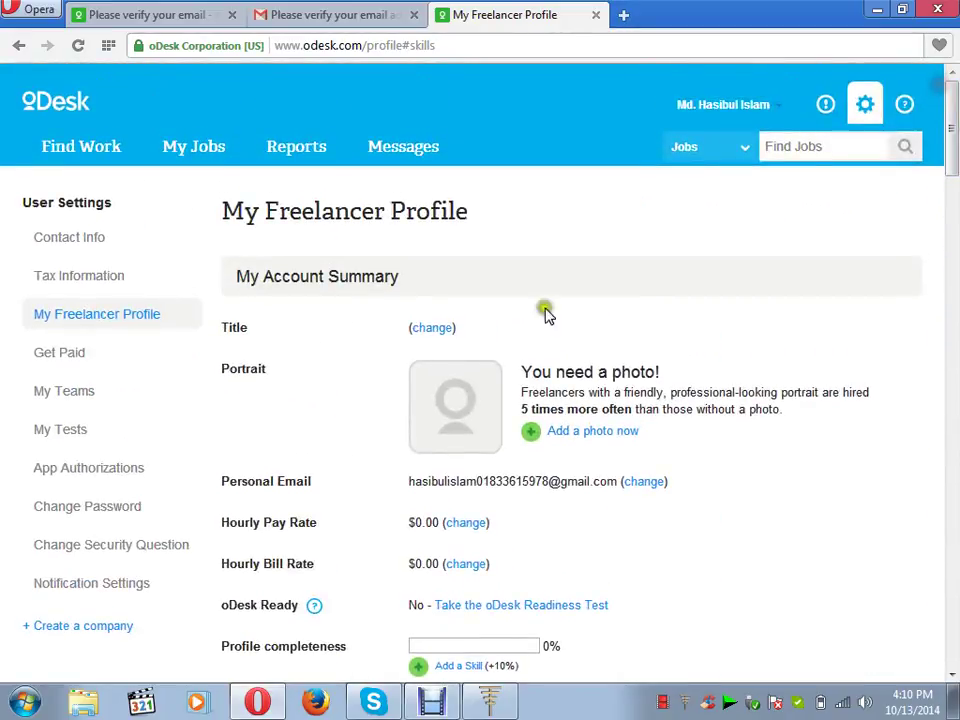
- Set the profile title to Wordpress Expert with 1 year of experience
{"action": "left_click", "coordinate": [437, 328]}
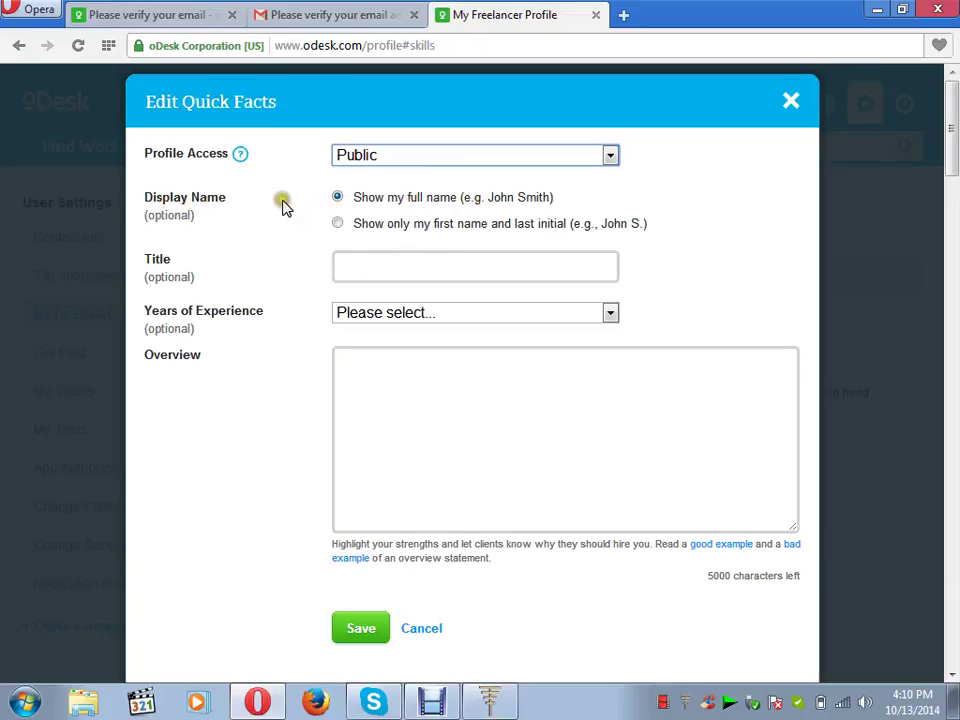
{"action": "left_click", "coordinate": [369, 264]}
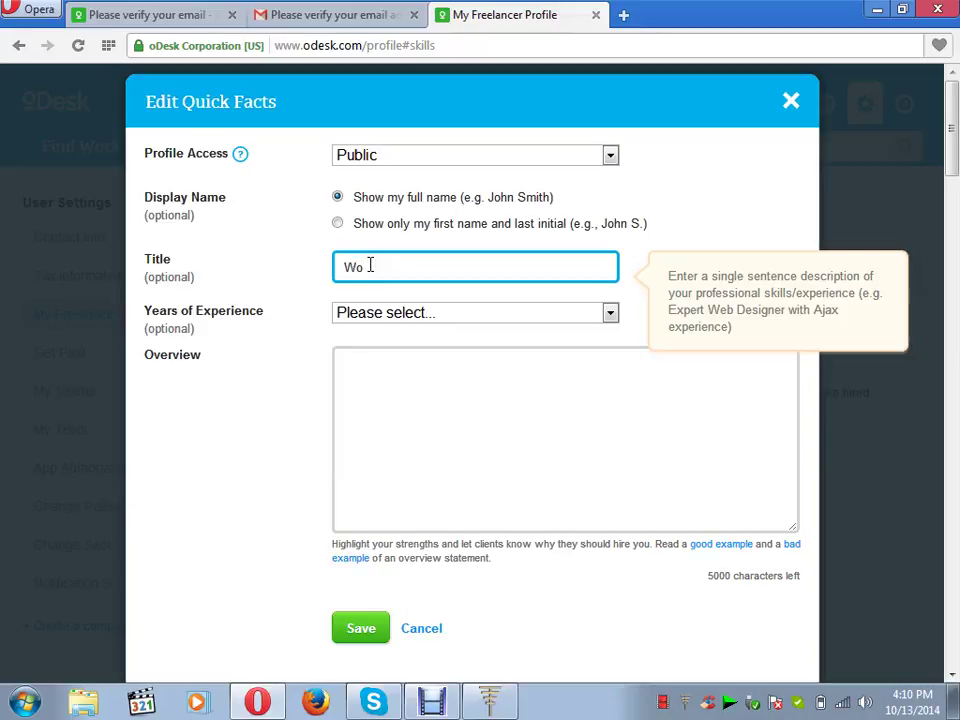
{"action": "type", "text": "dpress E"}
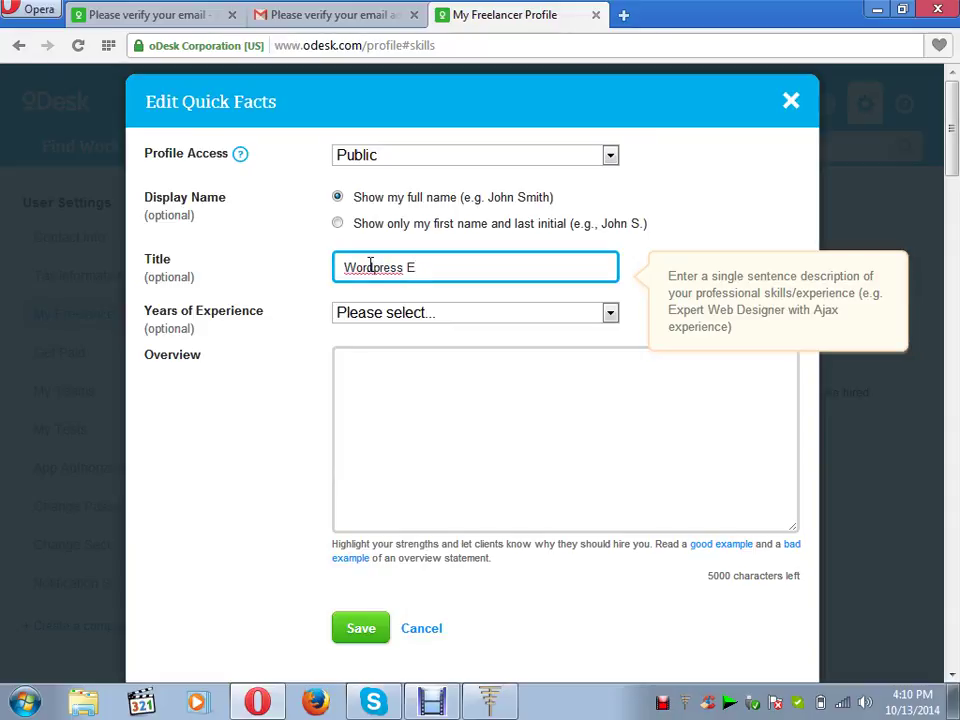
{"action": "type", "text": "xpert"}
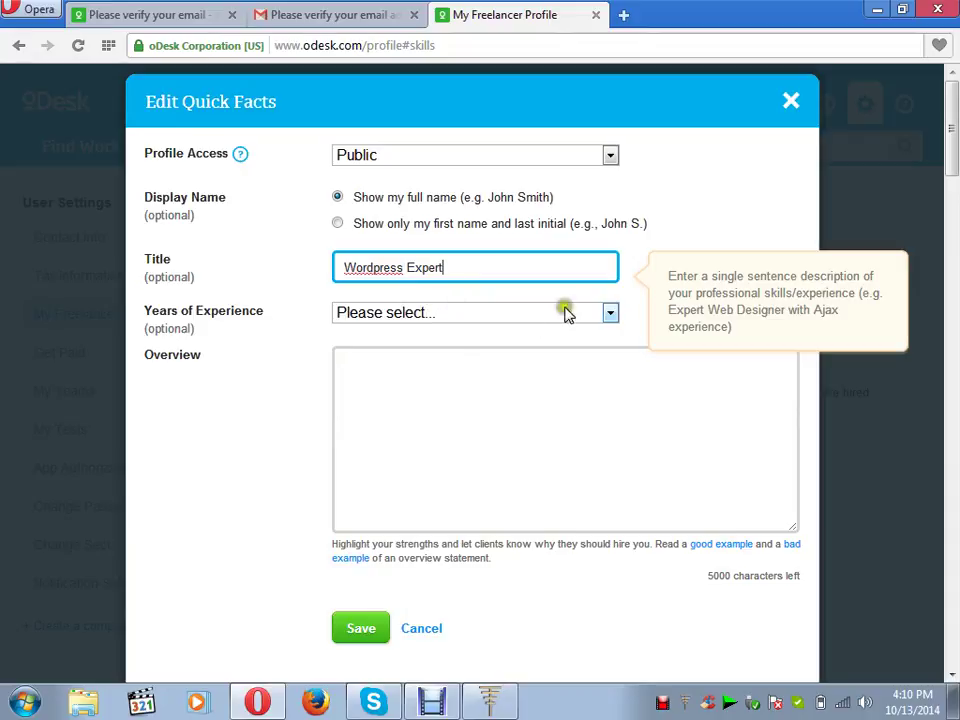
{"action": "left_click", "coordinate": [611, 313]}
{"action": "left_click", "coordinate": [595, 353]}
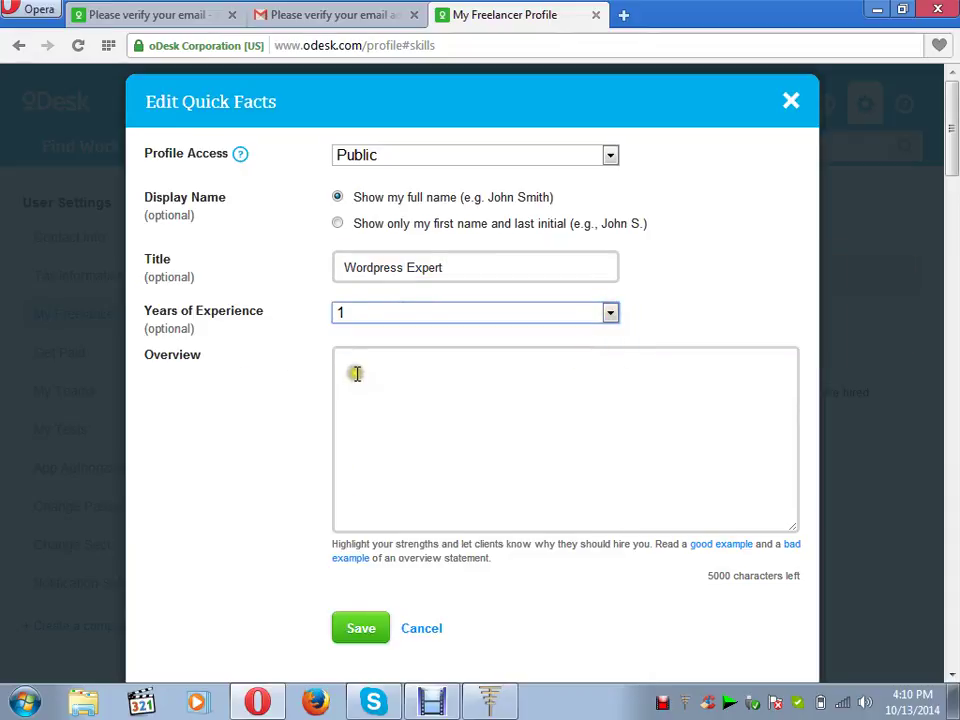
- Write an overview about high experience in WordPress web design and over 50 WordPress sites
{"action": "left_click", "coordinate": [390, 388]}
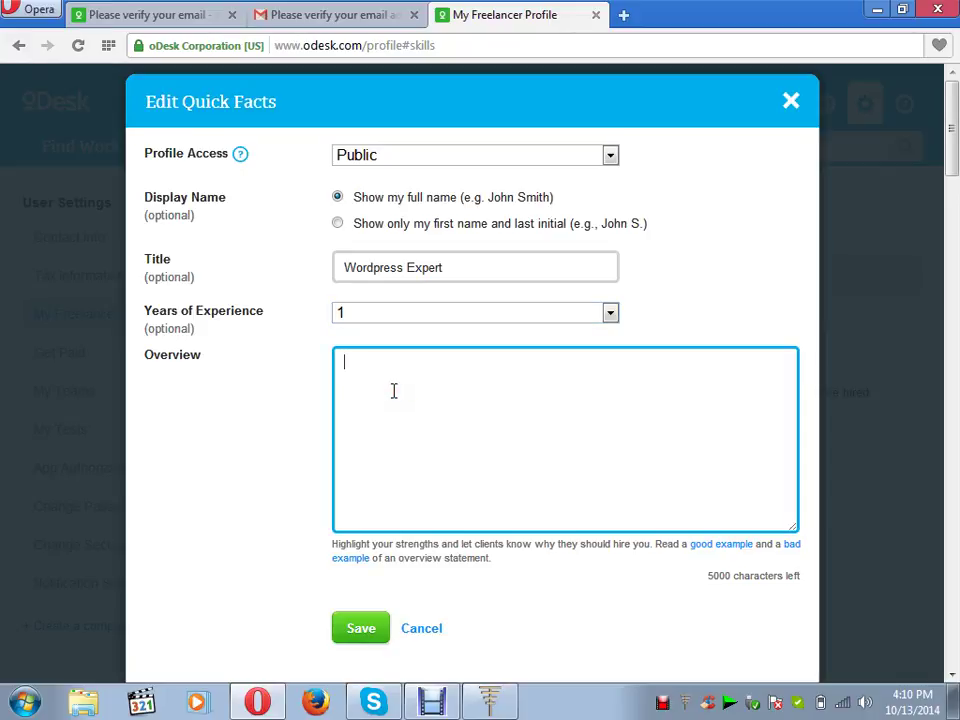
{"action": "left_click", "coordinate": [875, 10]}
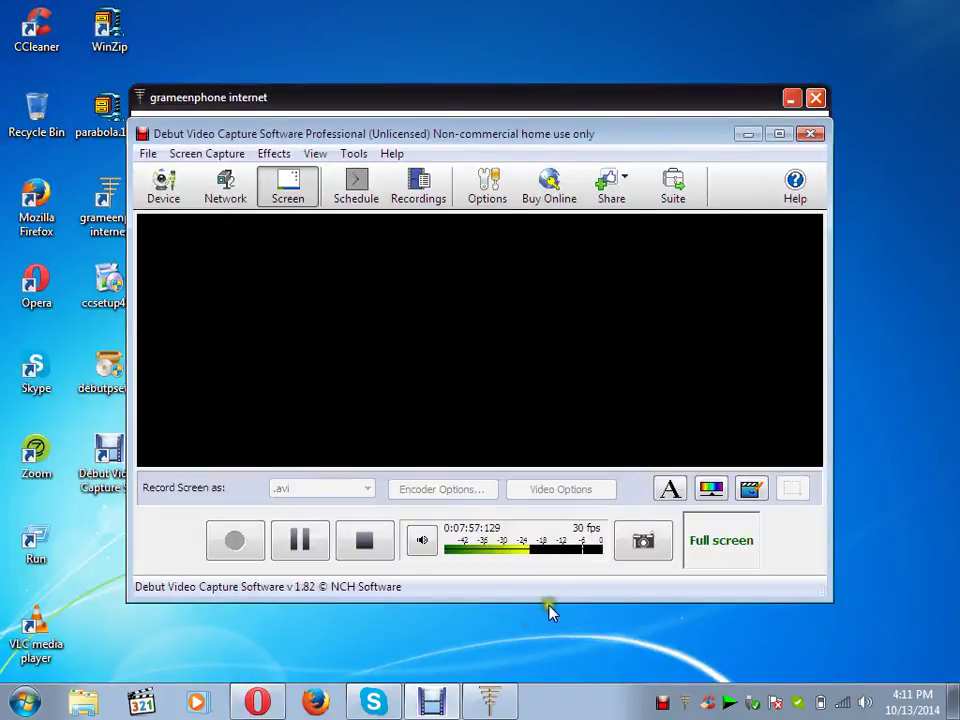
{"action": "left_click", "coordinate": [257, 701]}
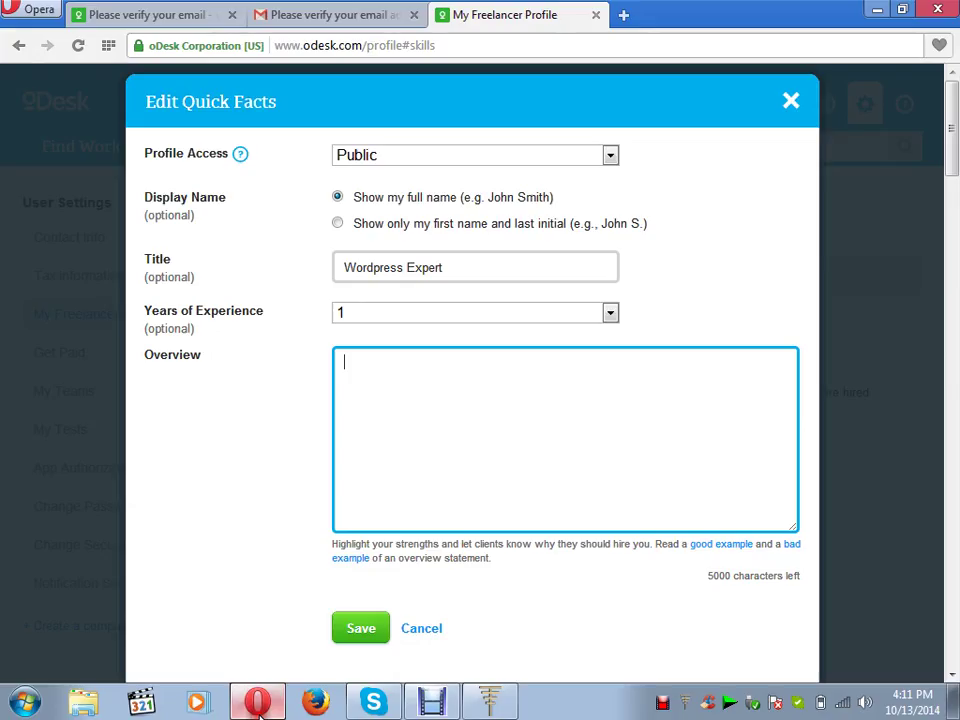
{"action": "left_click", "coordinate": [408, 396]}
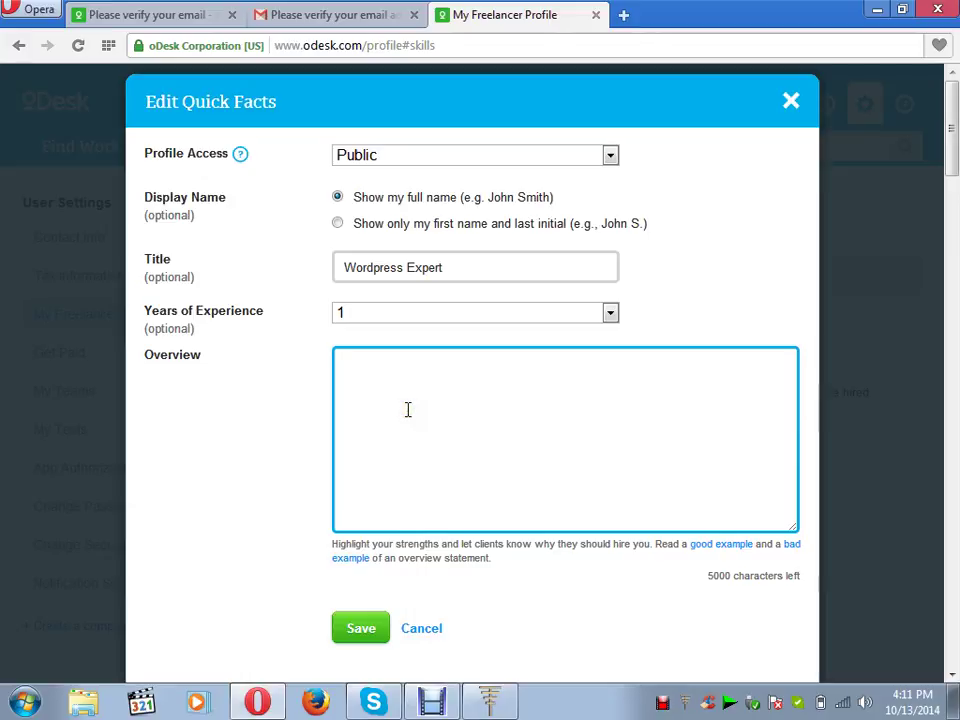
{"action": "type", "text": "I am"}
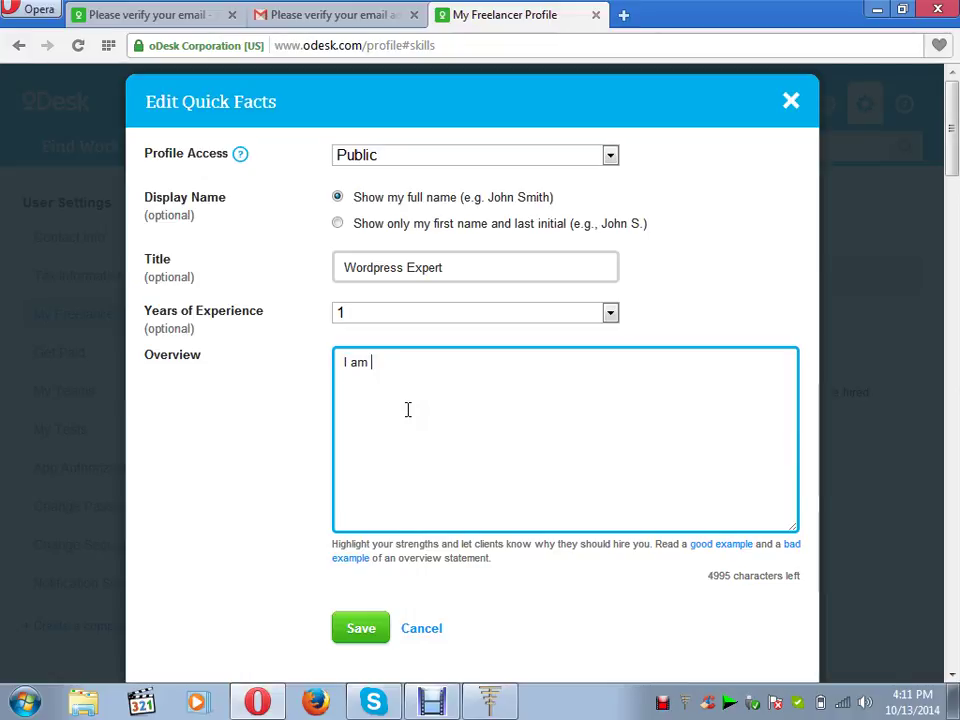
{"action": "key", "text": "BackSpace"}
{"action": "type", "text": "high "}
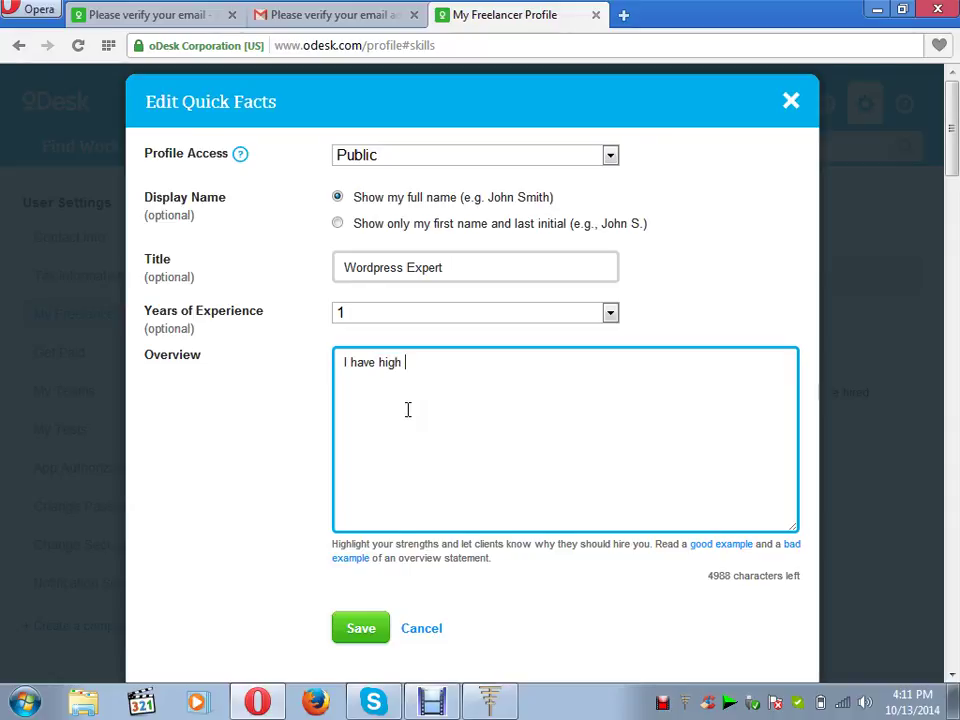
{"action": "type", "text": "experence in "}
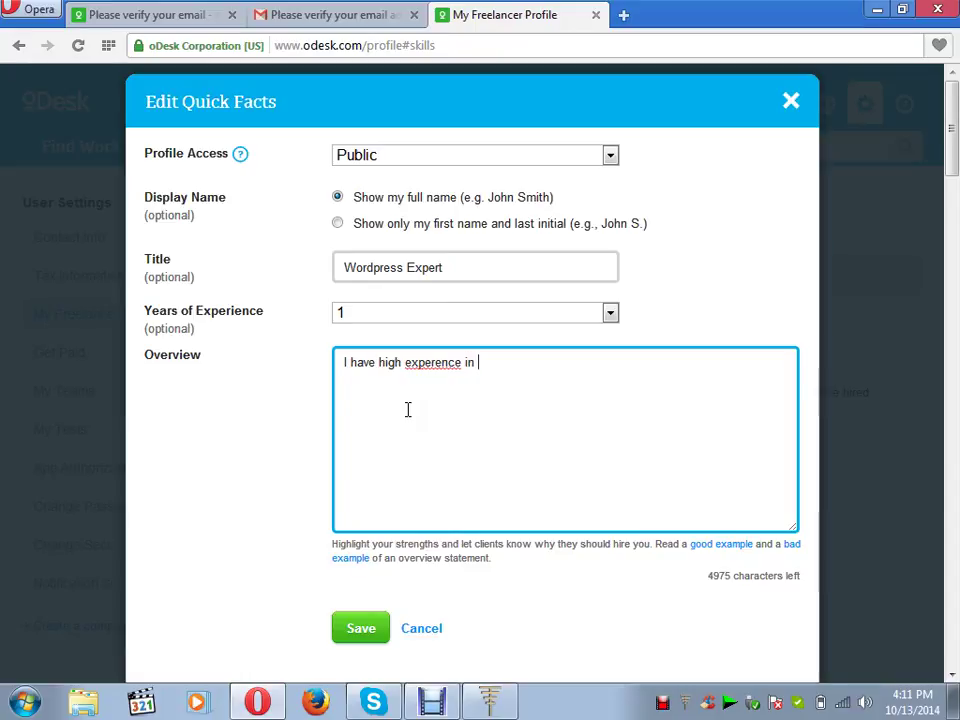
{"action": "type", "text": "wor"}
{"action": "key", "text": "BackSpace"}
{"action": "key", "text": "BackSpace"}
{"action": "type", "text": "desi"}
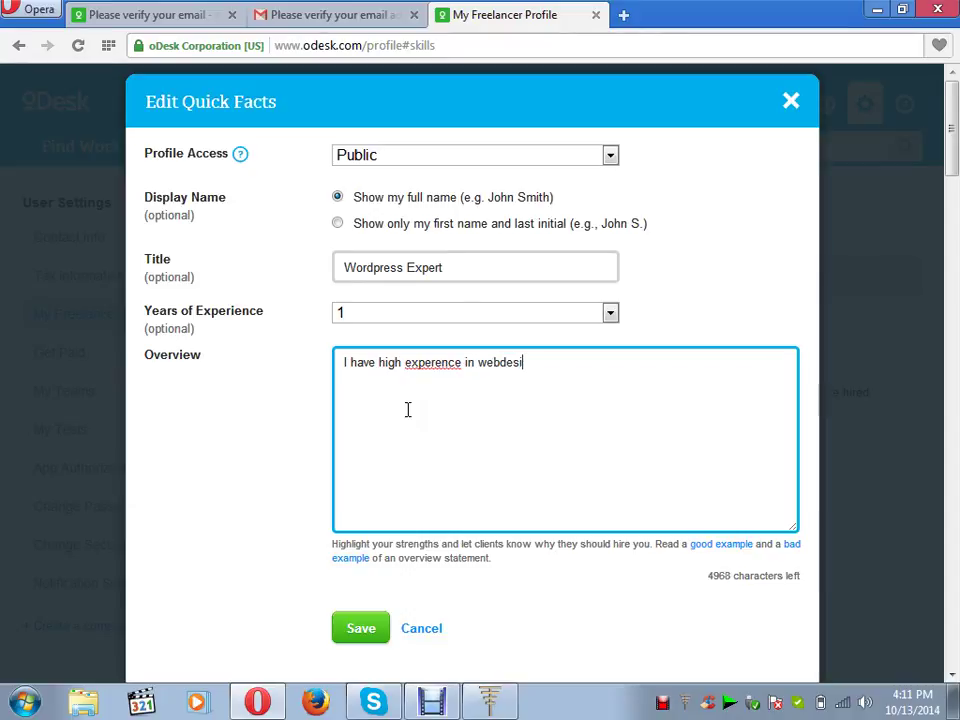
{"action": "type", "text": "gn un"}
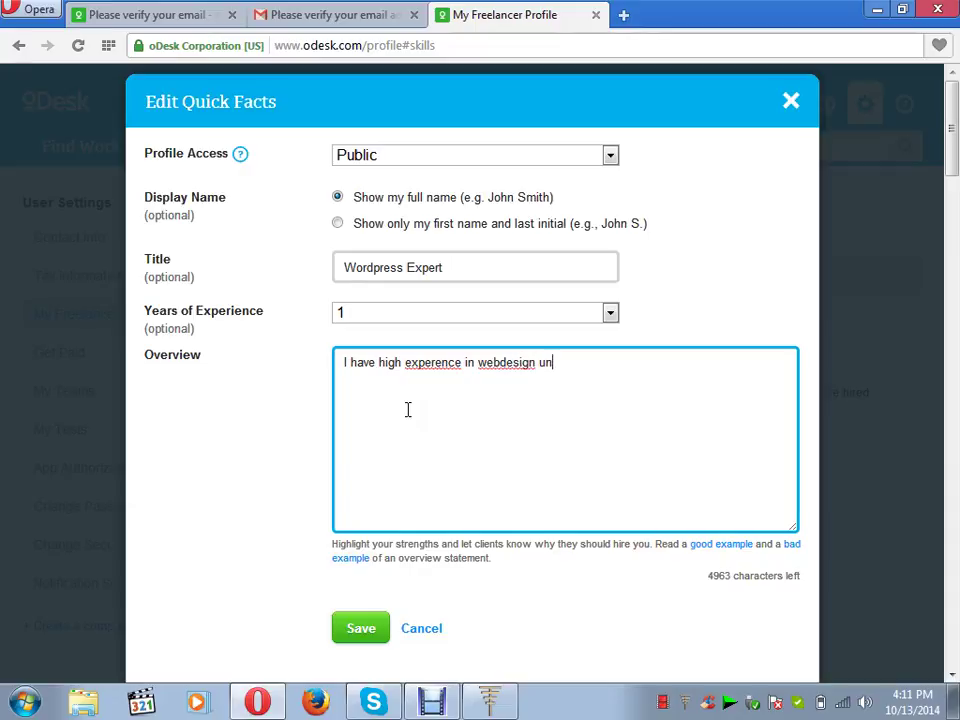
{"action": "type", "text": "ging"}
{"action": "key", "text": "BackSpace"}
{"action": "key", "text": "BackSpace"}
{"action": "key", "text": "BackSpace"}
{"action": "key", "text": "BackSpace"}
{"action": "key", "text": "BackSpace"}
{"action": "type", "text": "sing wordpress. "}
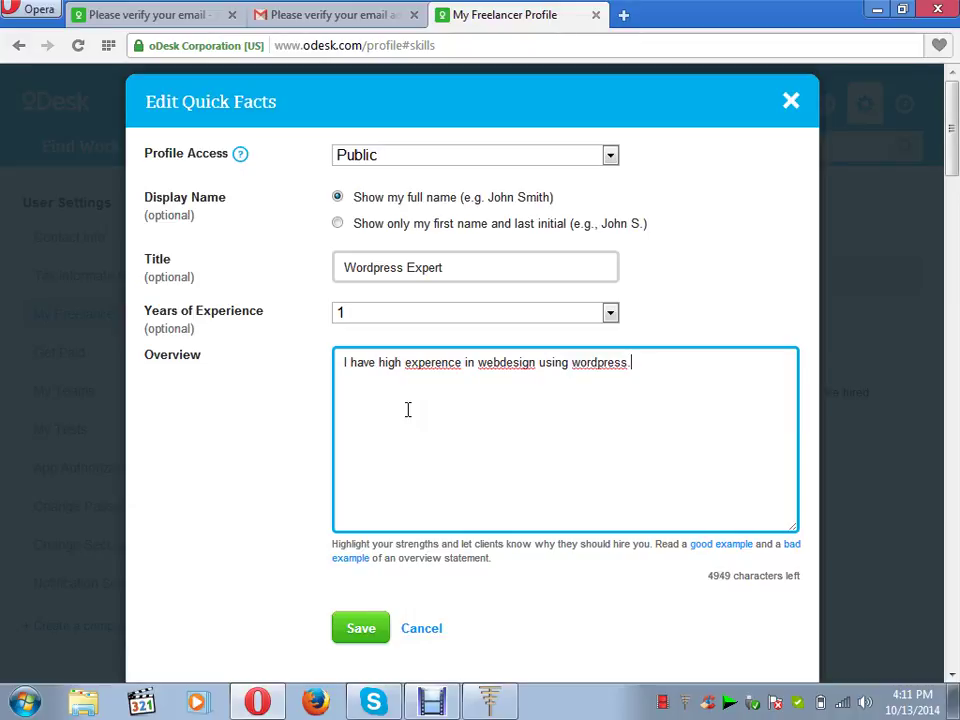
{"action": "type", "text": "I work more "}
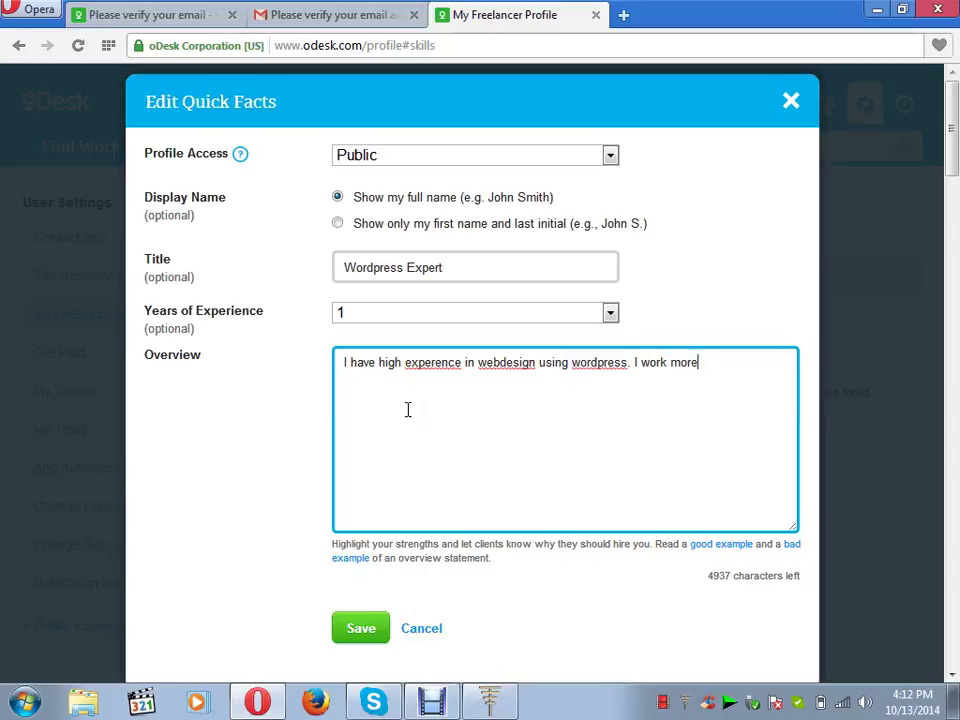
{"action": "type", "text": "that 50 wor"}
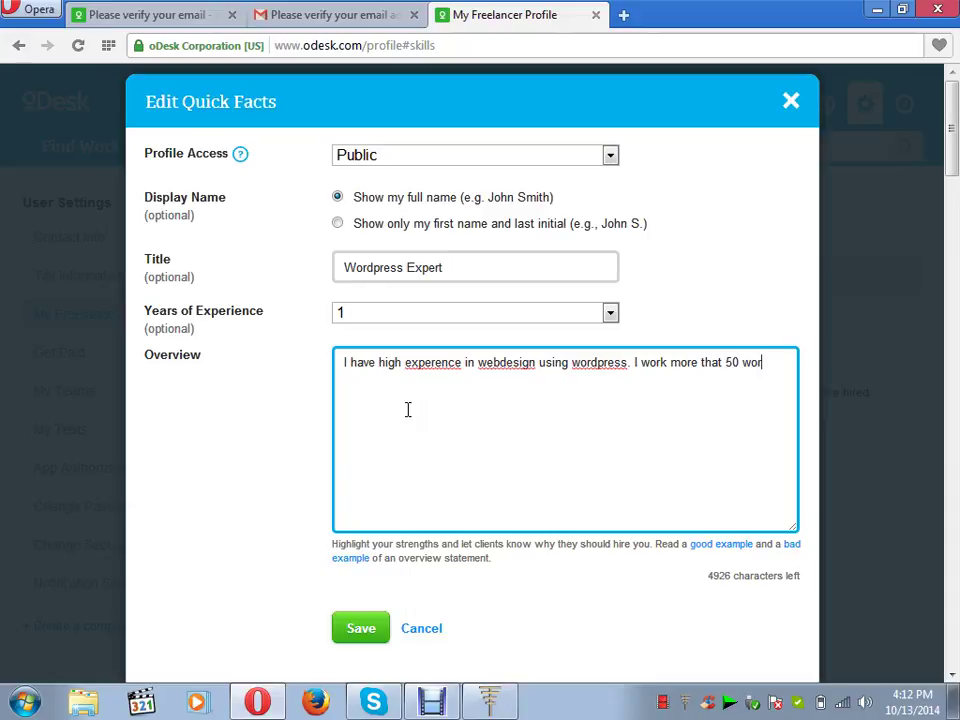
{"action": "type", "text": "dpress s"}
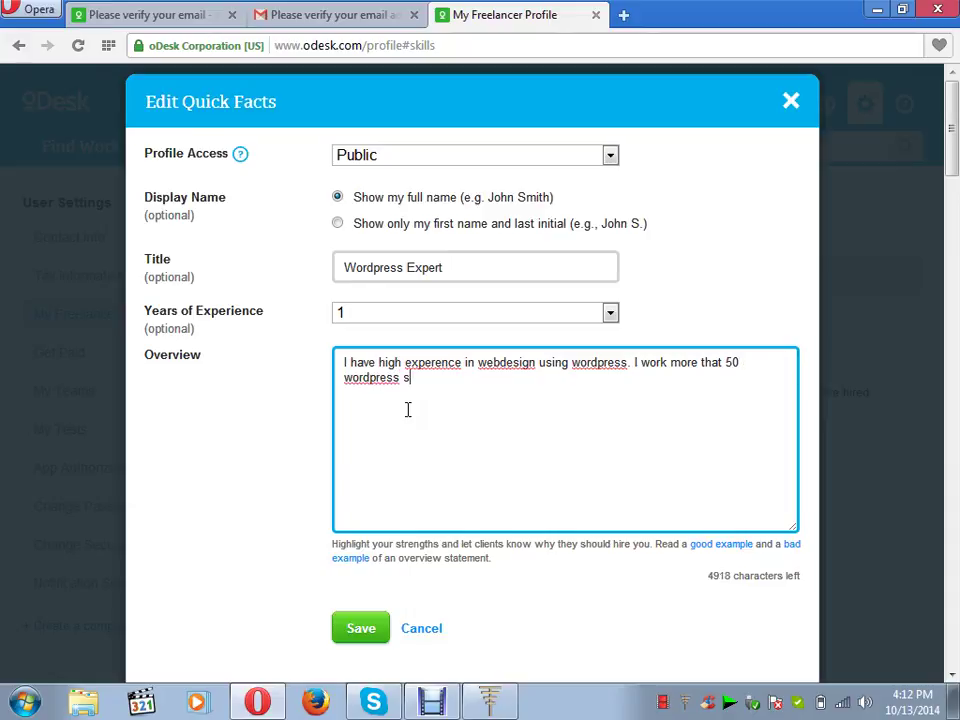
{"action": "type", "text": "ite "}
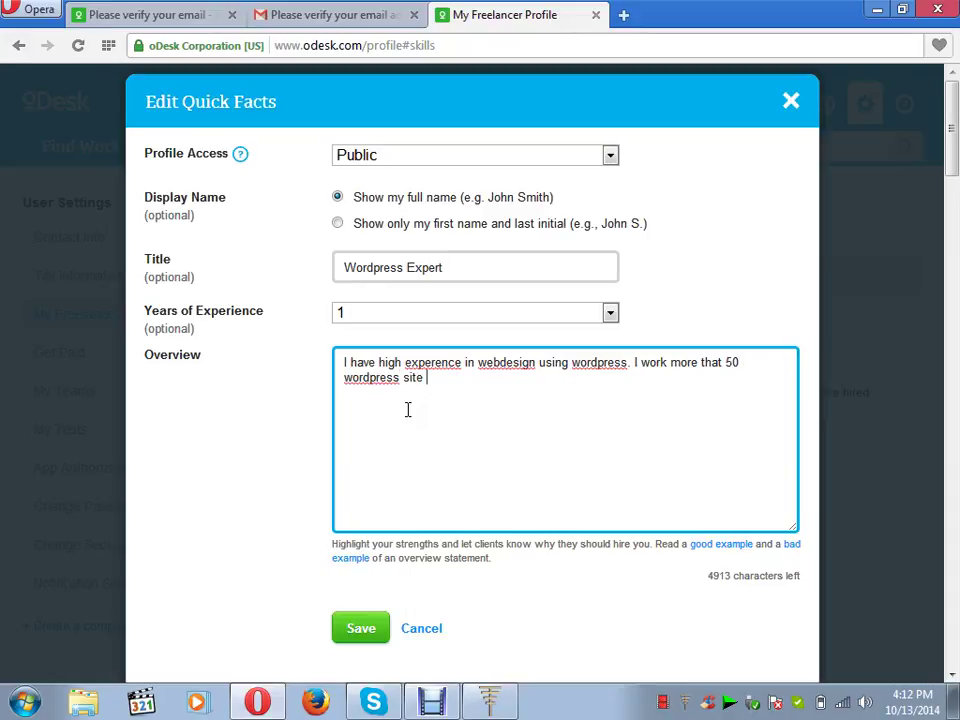
{"action": "type", "text": "from beginning"}
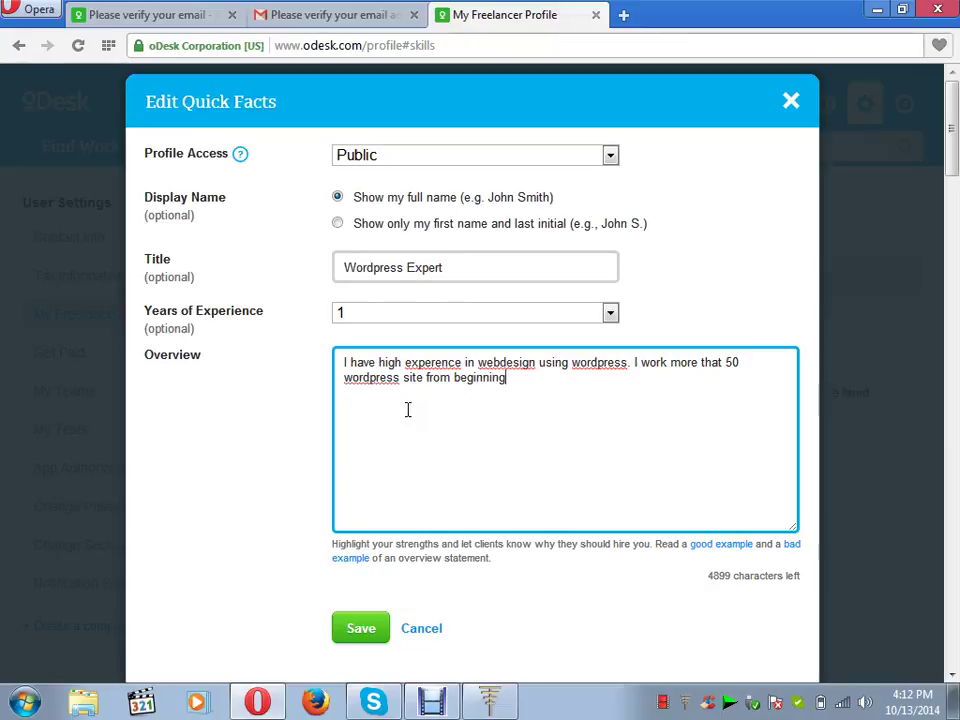
{"action": "type", "text": " to high final "}
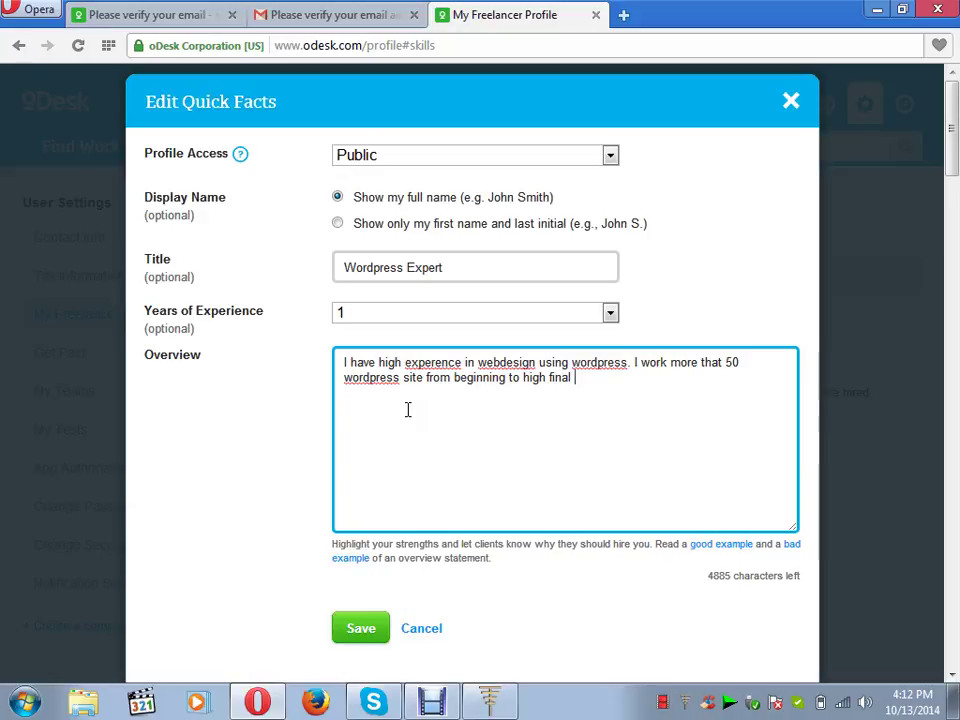
{"action": "type", "text": "customization"}
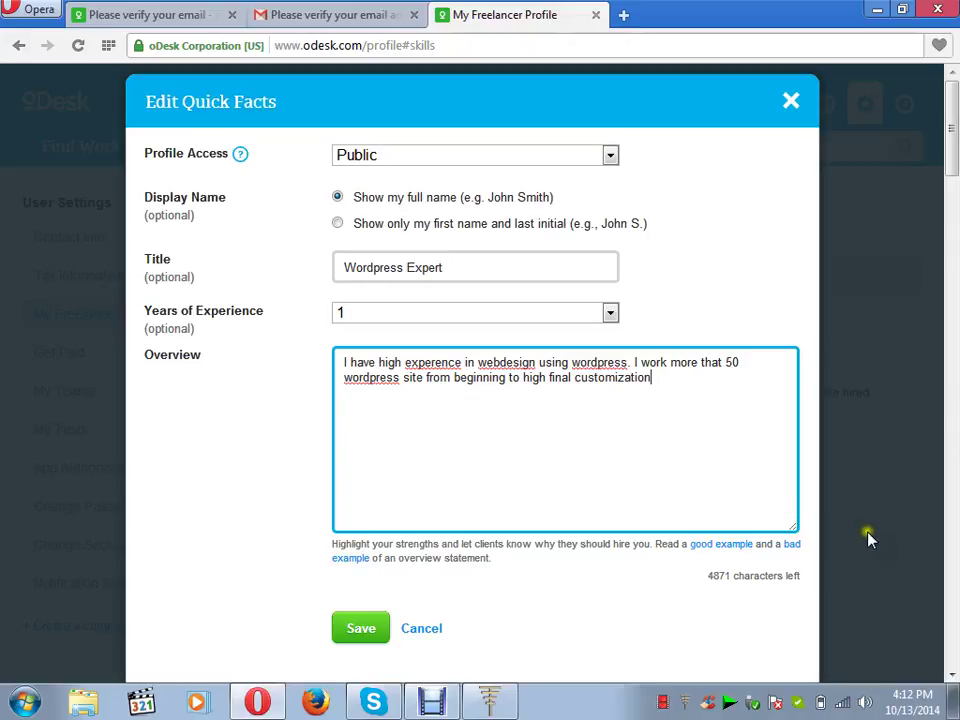
- Correct 'webdesign' to 'web design' and 'experence' to 'experience', then save the quick facts
{"action": "scroll", "coordinate": [918, 632], "scroll_direction": "down", "scroll_amount": 1}
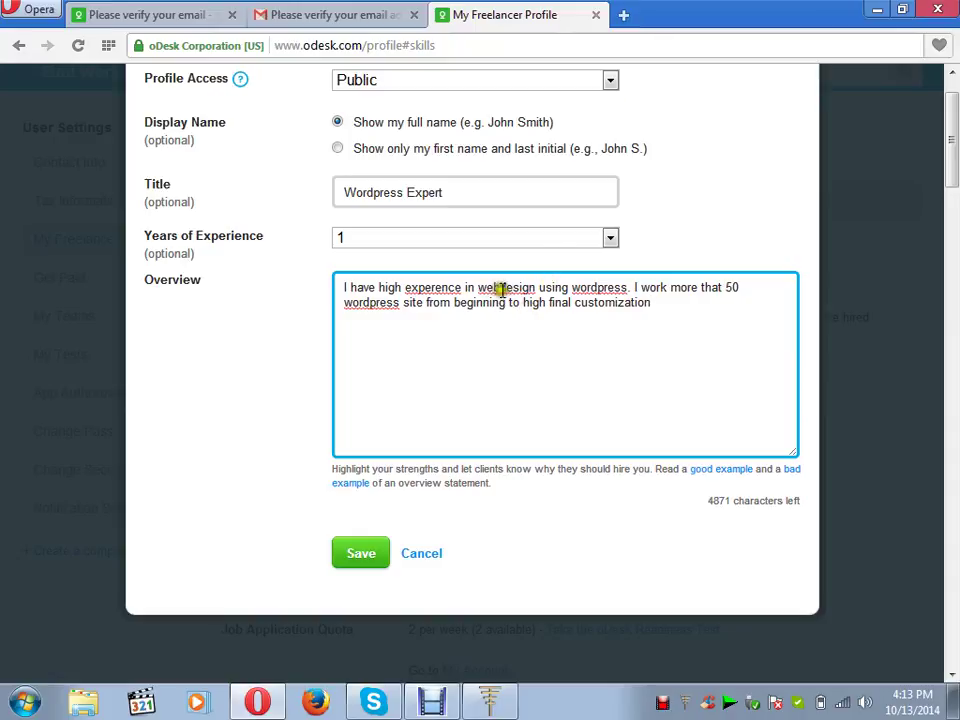
{"action": "left_click", "coordinate": [501, 287]}
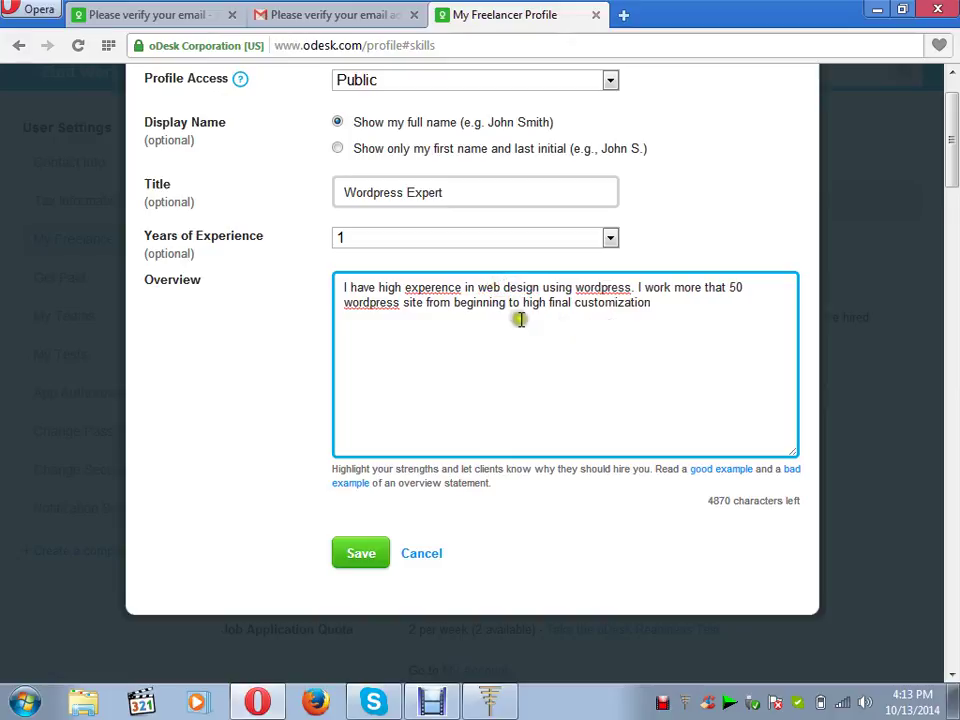
{"action": "right_click", "coordinate": [441, 288]}
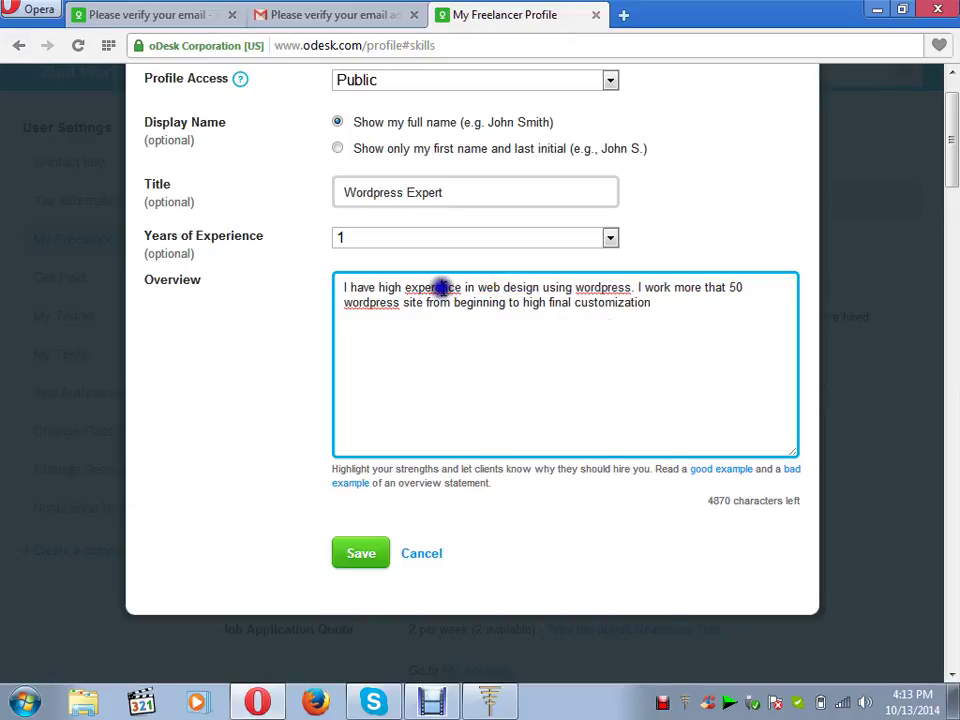
{"action": "left_click", "coordinate": [455, 301]}
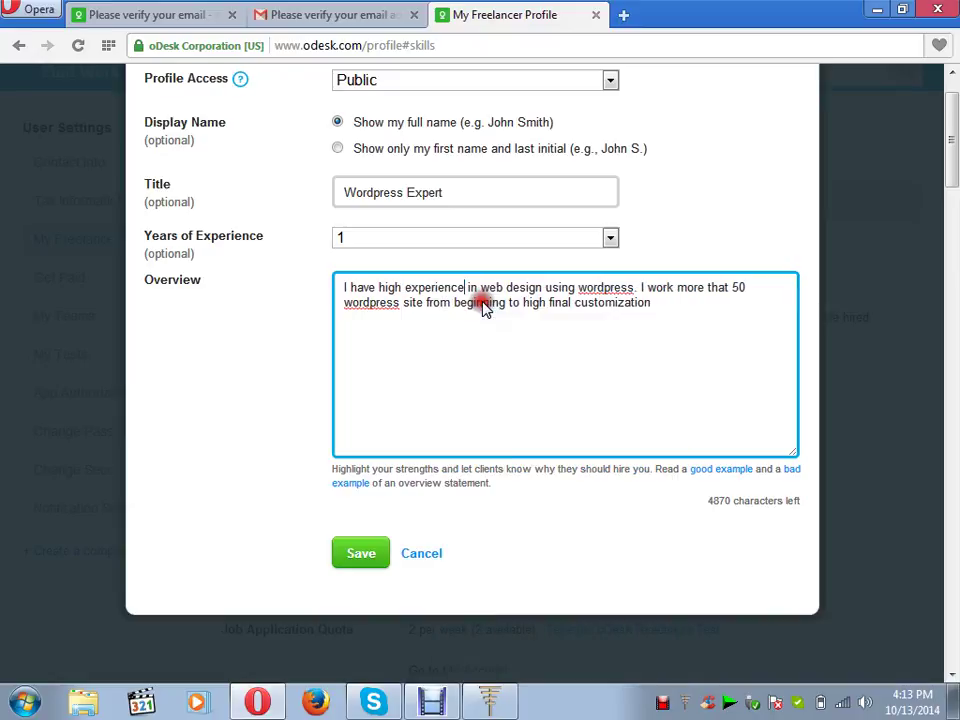
{"action": "left_click", "coordinate": [364, 560]}
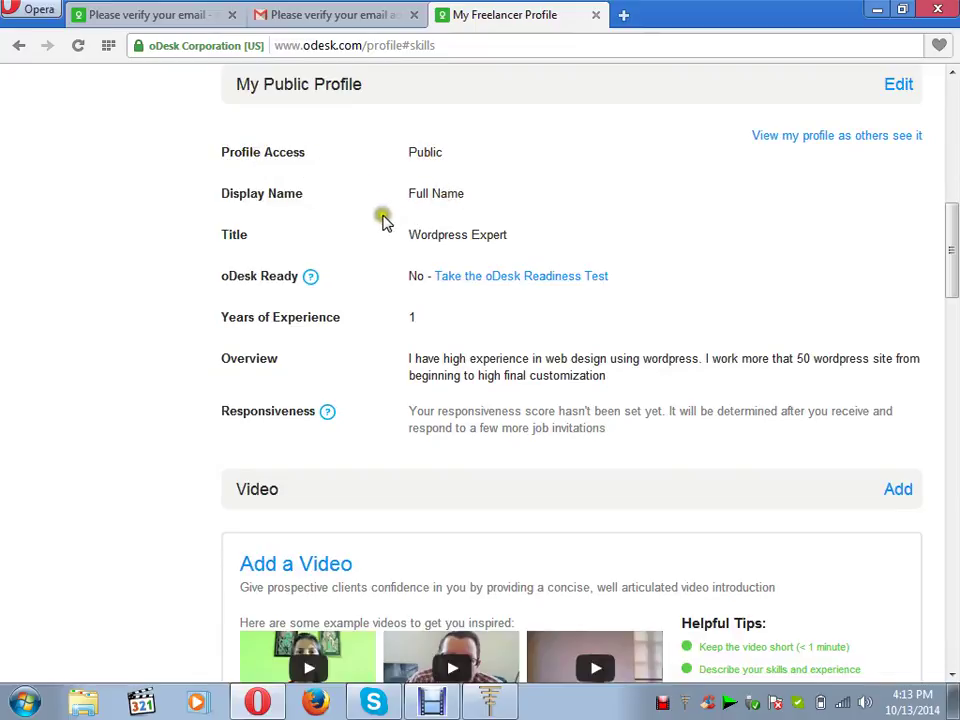
{"action": "left_click", "coordinate": [895, 86]}
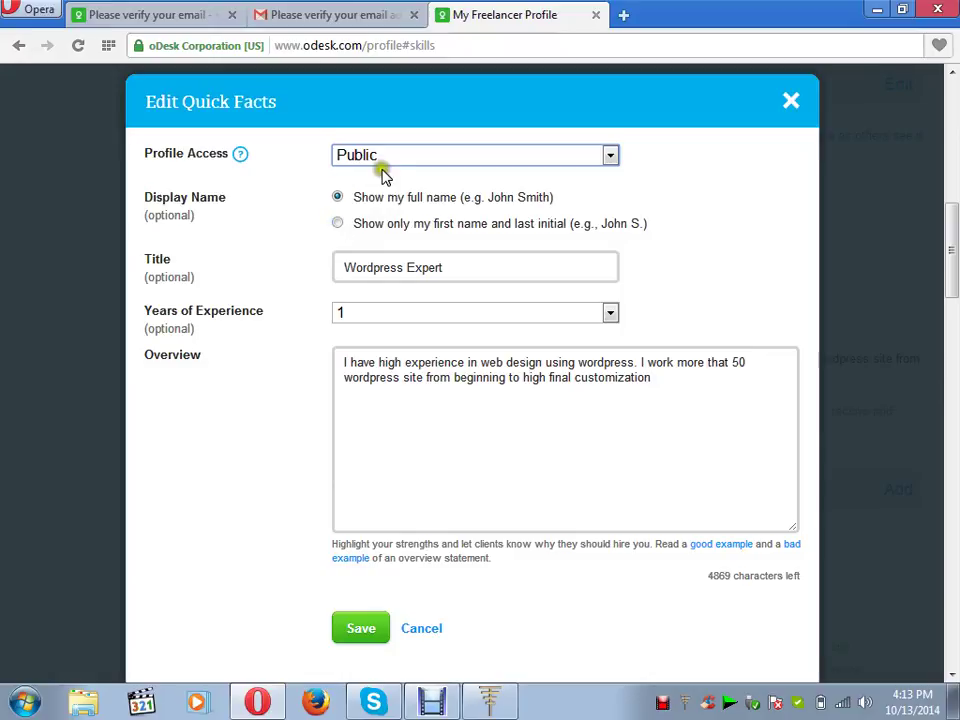
{"action": "left_click", "coordinate": [607, 154]}
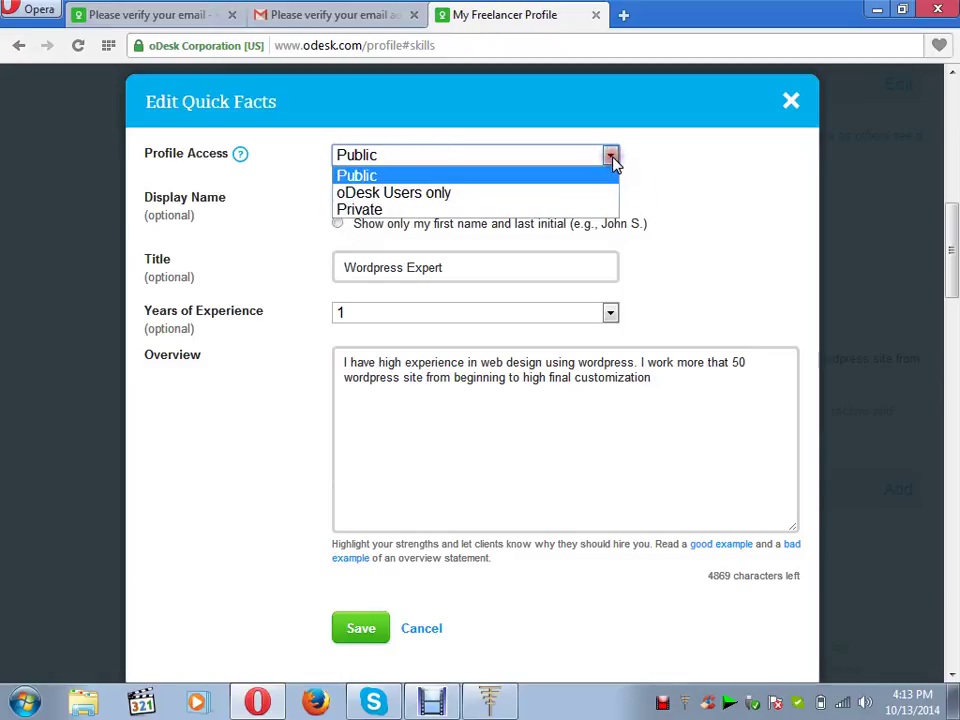
{"action": "left_click", "coordinate": [613, 159]}
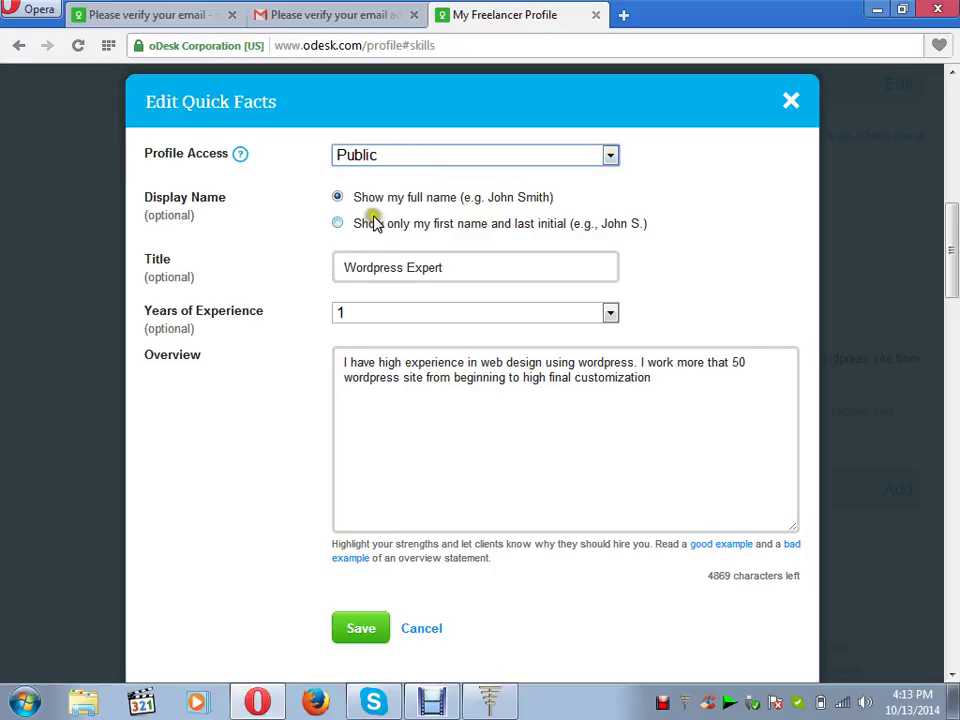
{"action": "left_click", "coordinate": [338, 225]}
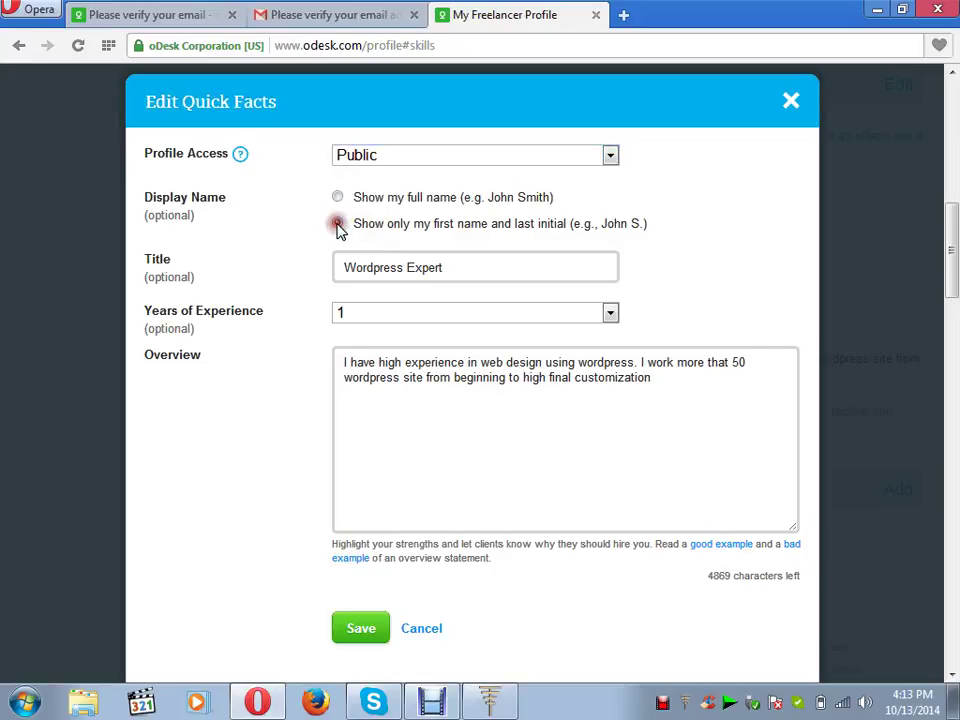
{"action": "left_click", "coordinate": [338, 197]}
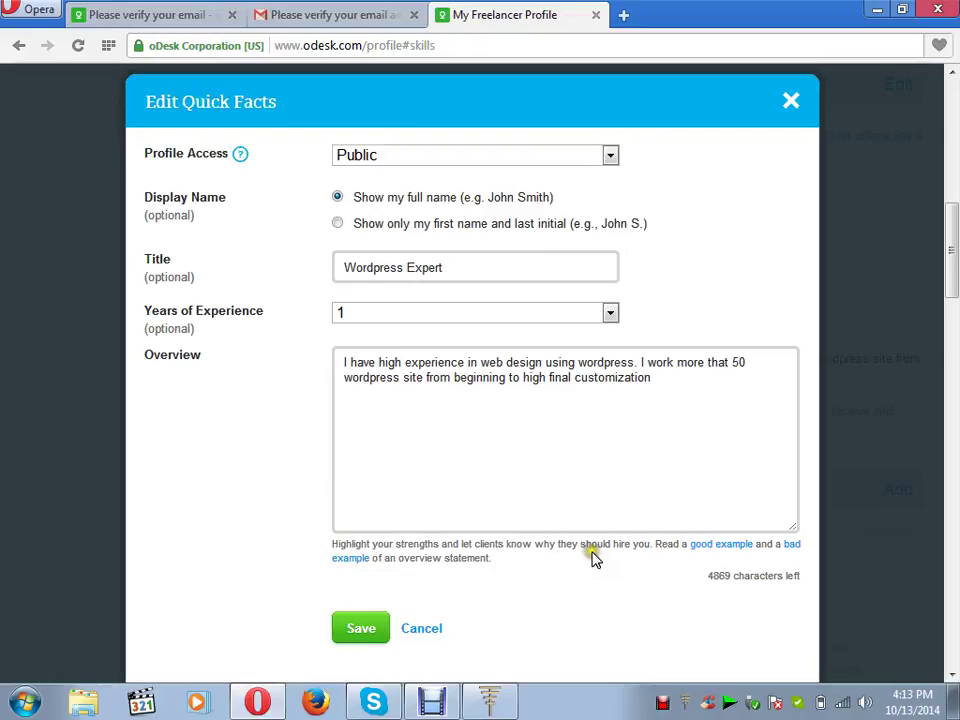
{"action": "left_click", "coordinate": [952, 676]}
{"action": "left_click", "coordinate": [375, 515]}
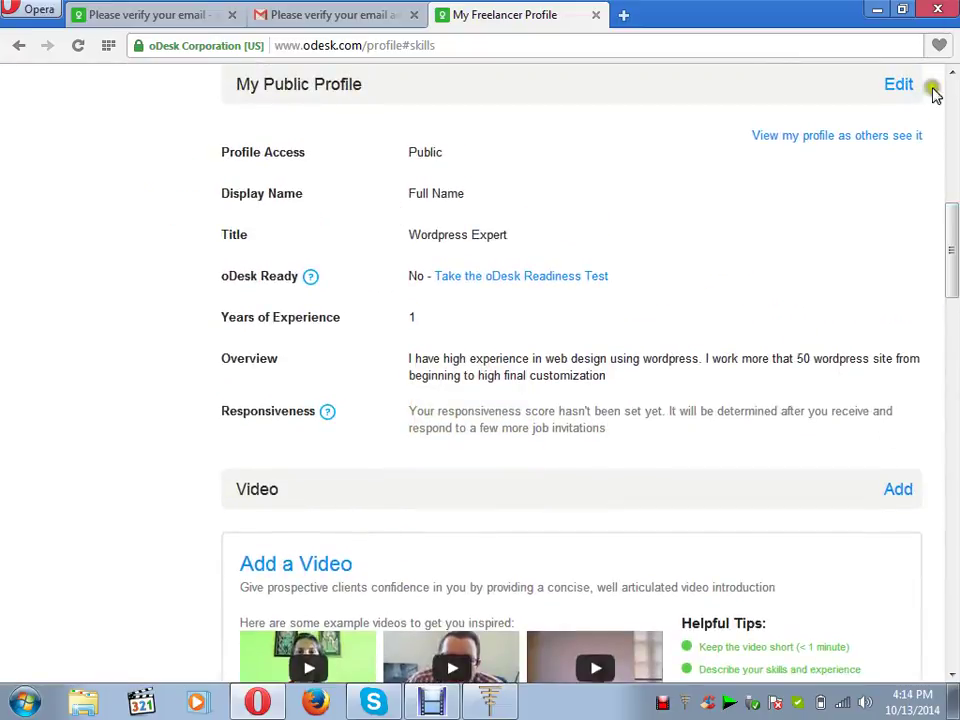
- Add English at Fluent proficiency to the profile's Languages section
{"action": "left_click", "coordinate": [951, 684]}
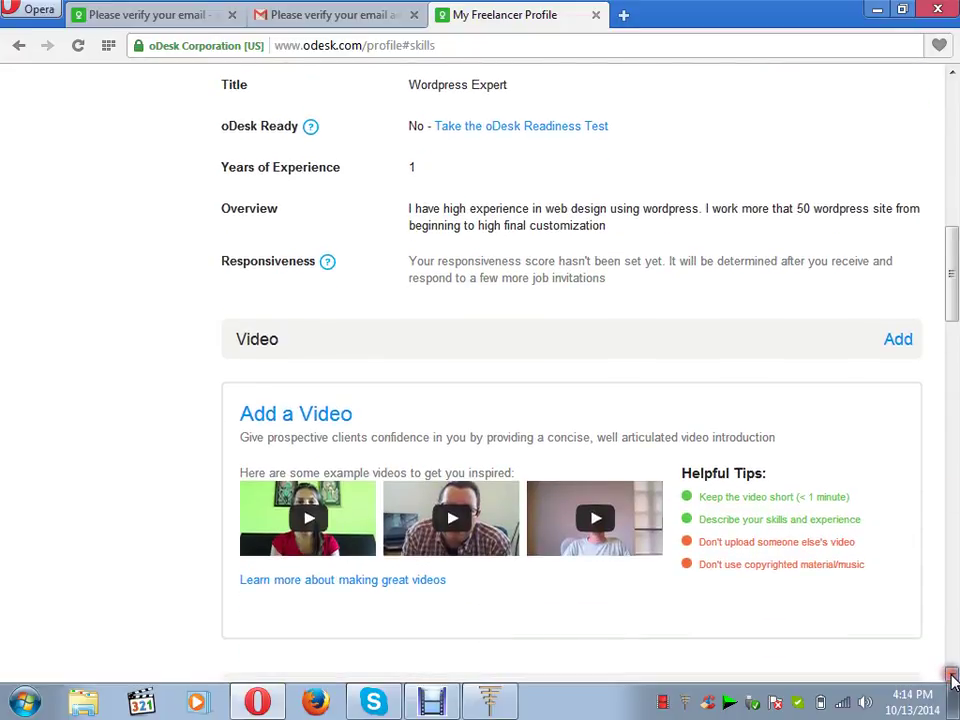
{"action": "left_click_drag", "start_coordinate": [951, 680], "coordinate": [951, 677]}
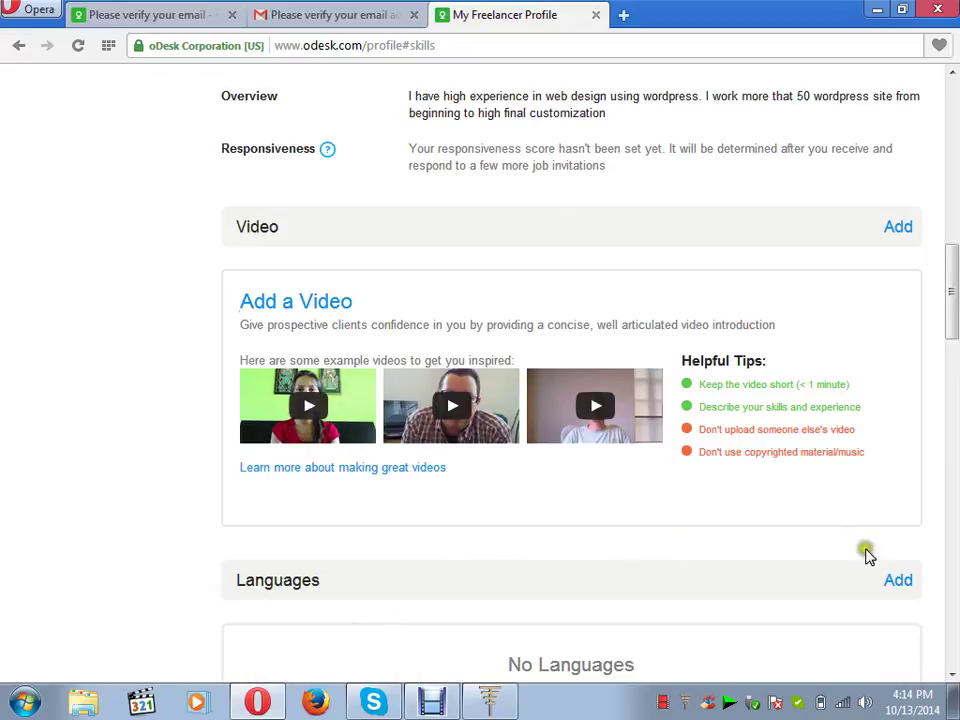
{"action": "left_click", "coordinate": [952, 674]}
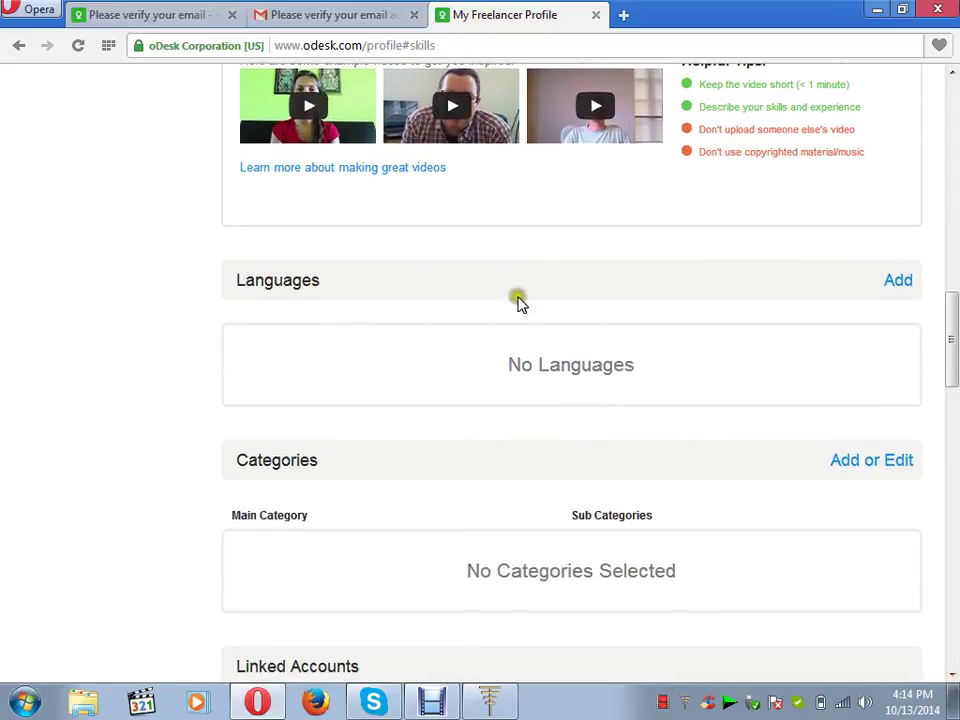
{"action": "left_click", "coordinate": [899, 283]}
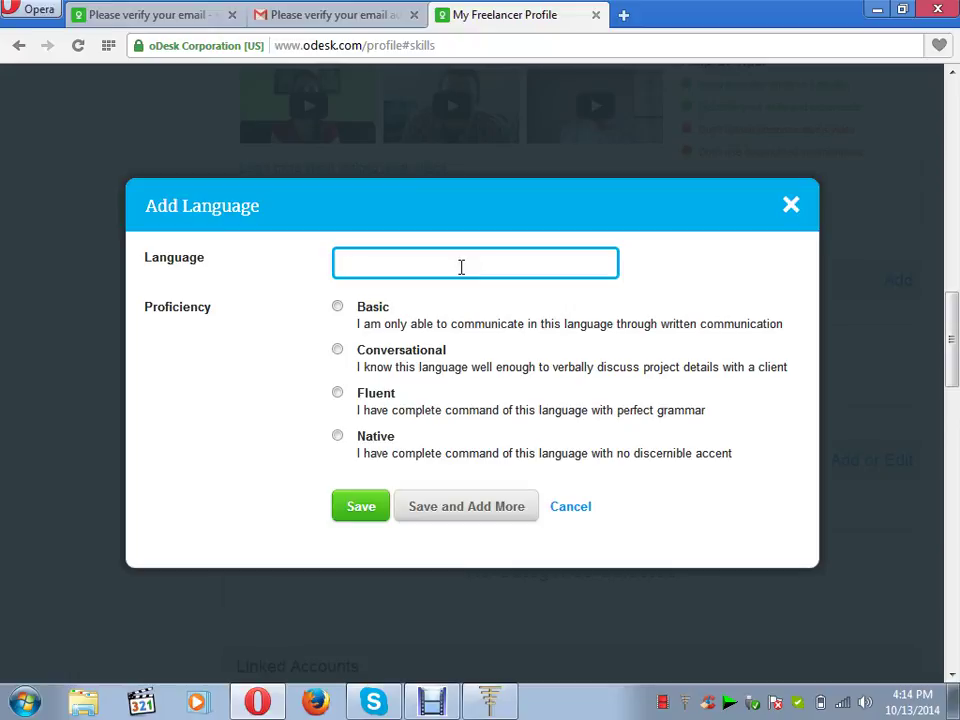
{"action": "type", "text": "English"}
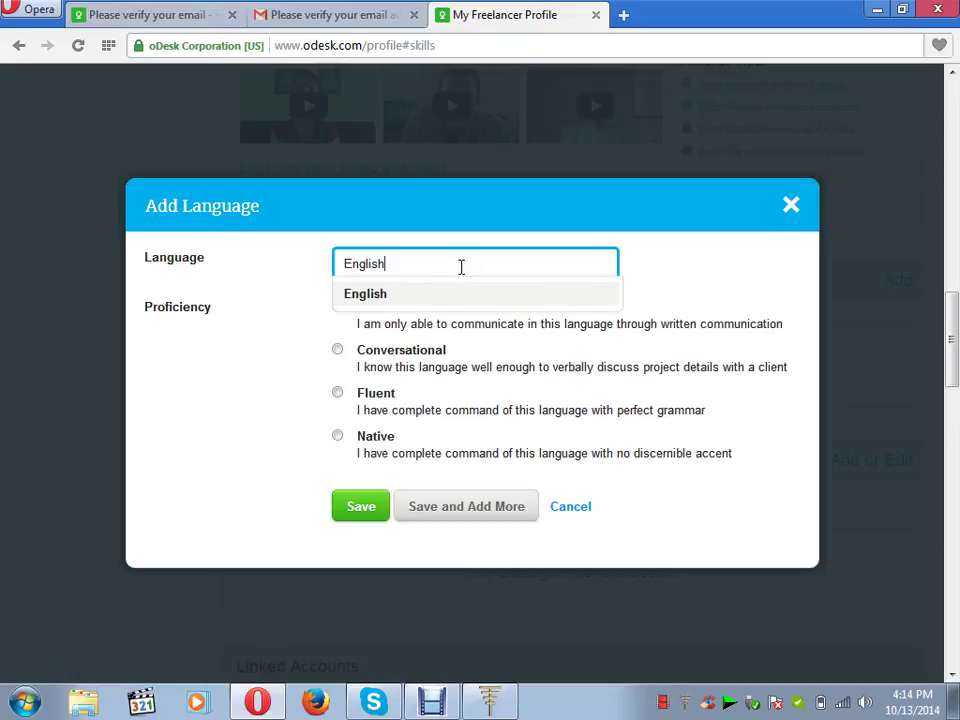
{"action": "left_click", "coordinate": [338, 394]}
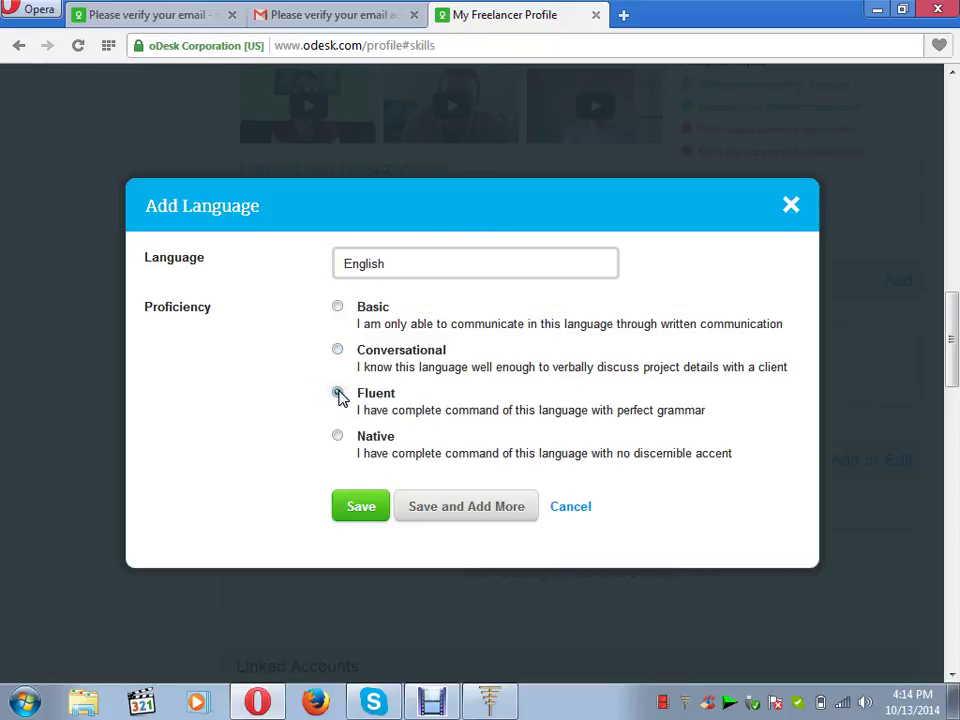
{"action": "left_click", "coordinate": [361, 510]}
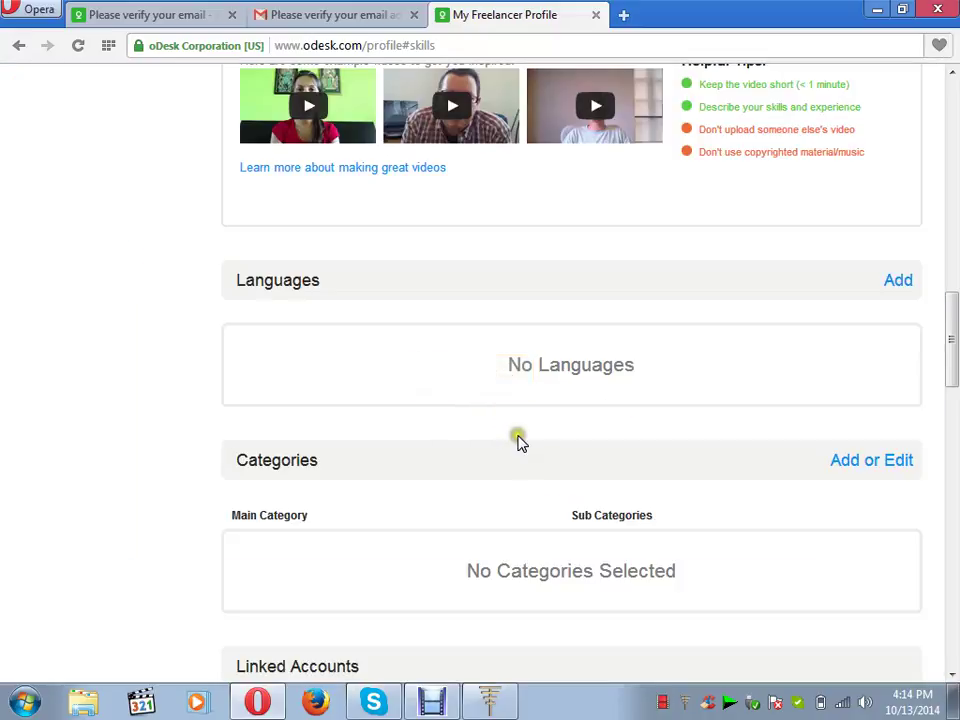
{"action": "left_click", "coordinate": [557, 364]}
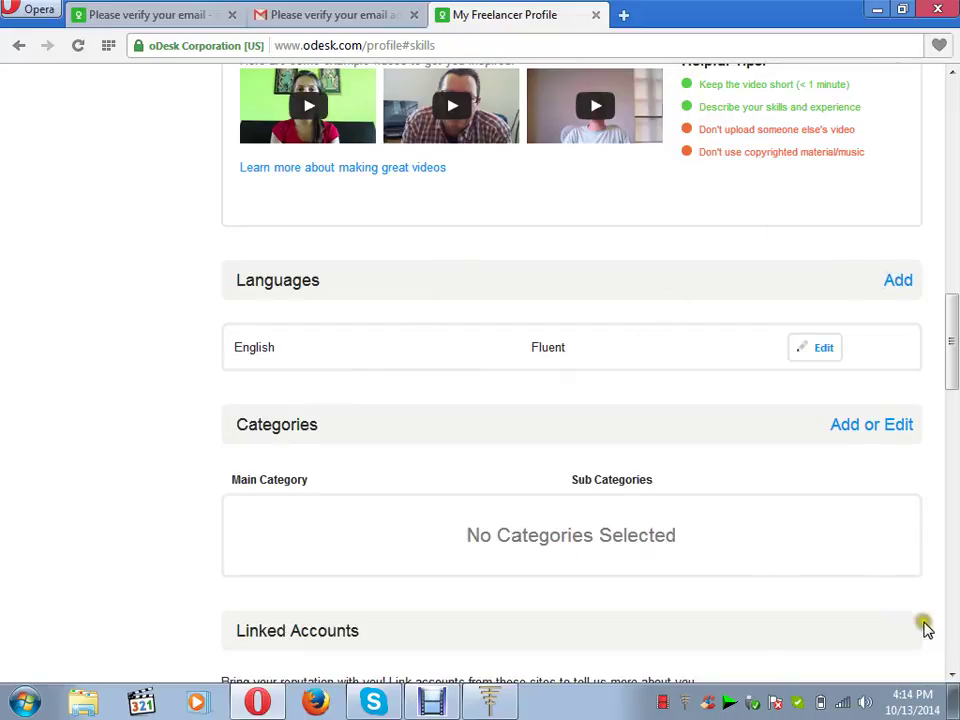
{"action": "left_click", "coordinate": [951, 673]}
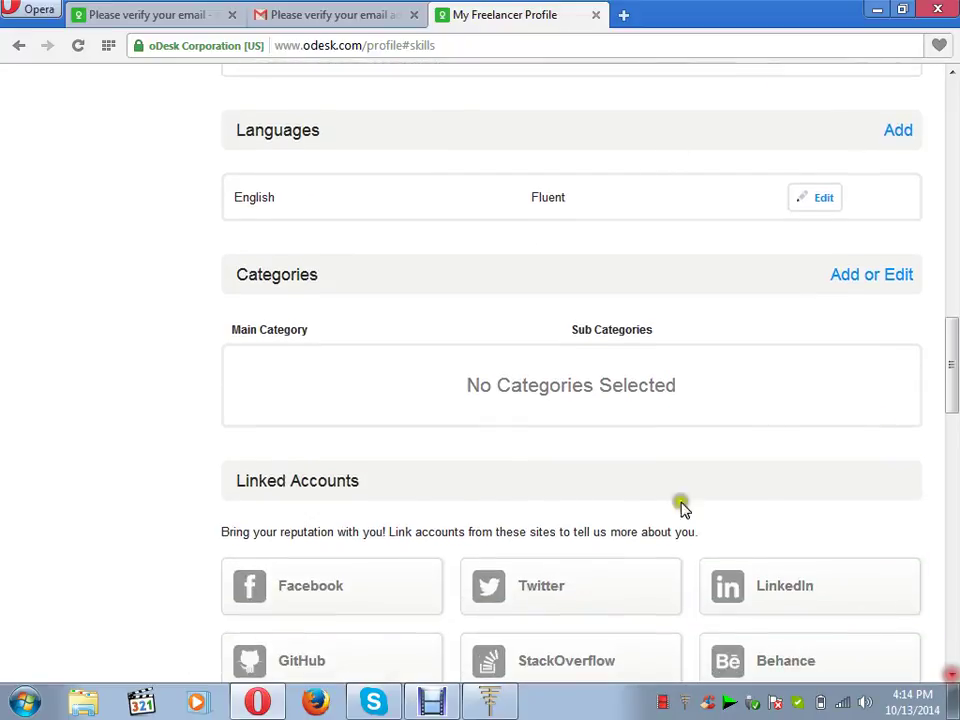
- Save categories Web Design, Web Programming, Ecommerce, UI Design, Website QA, Website Content, Blog & Article Writing, Copywriting
{"action": "left_click", "coordinate": [870, 275]}
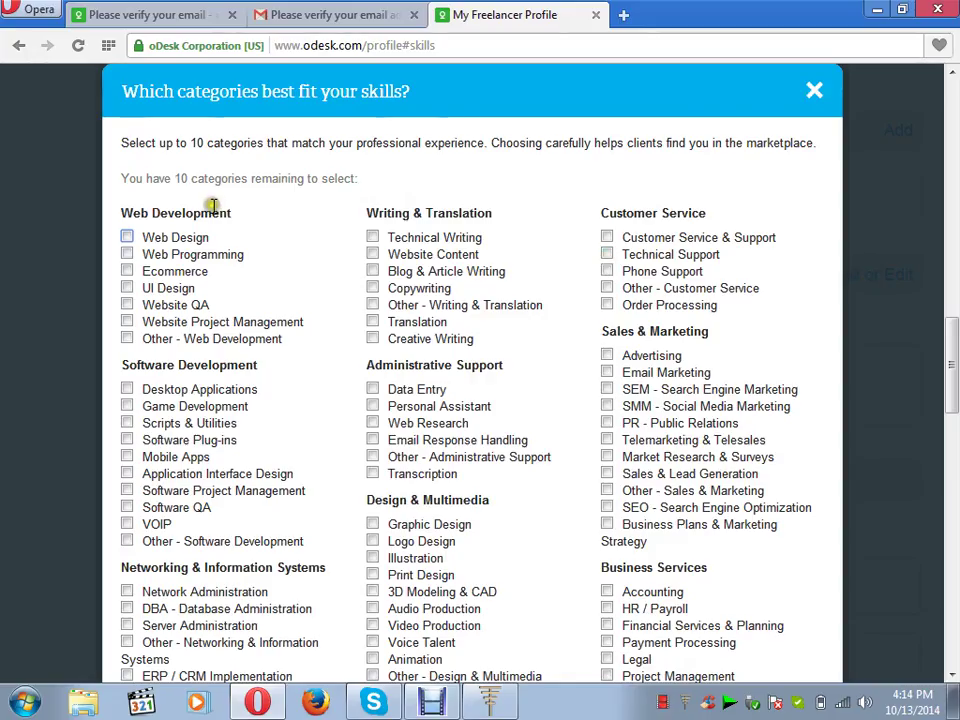
{"action": "left_click", "coordinate": [127, 237]}
{"action": "left_click", "coordinate": [127, 254]}
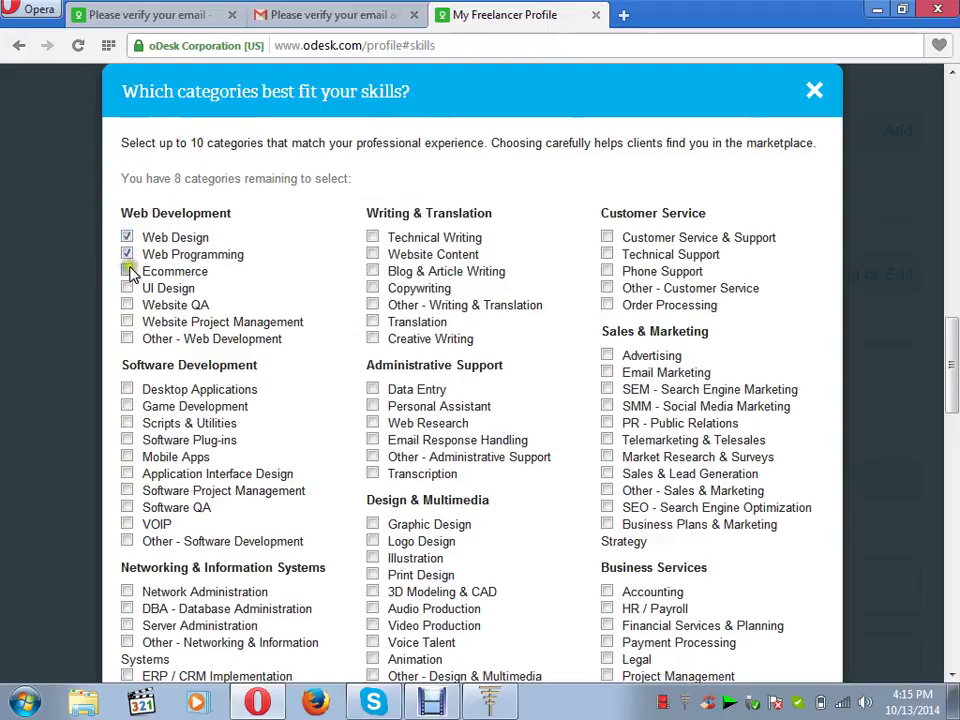
{"action": "left_click", "coordinate": [127, 271]}
{"action": "left_click", "coordinate": [127, 288]}
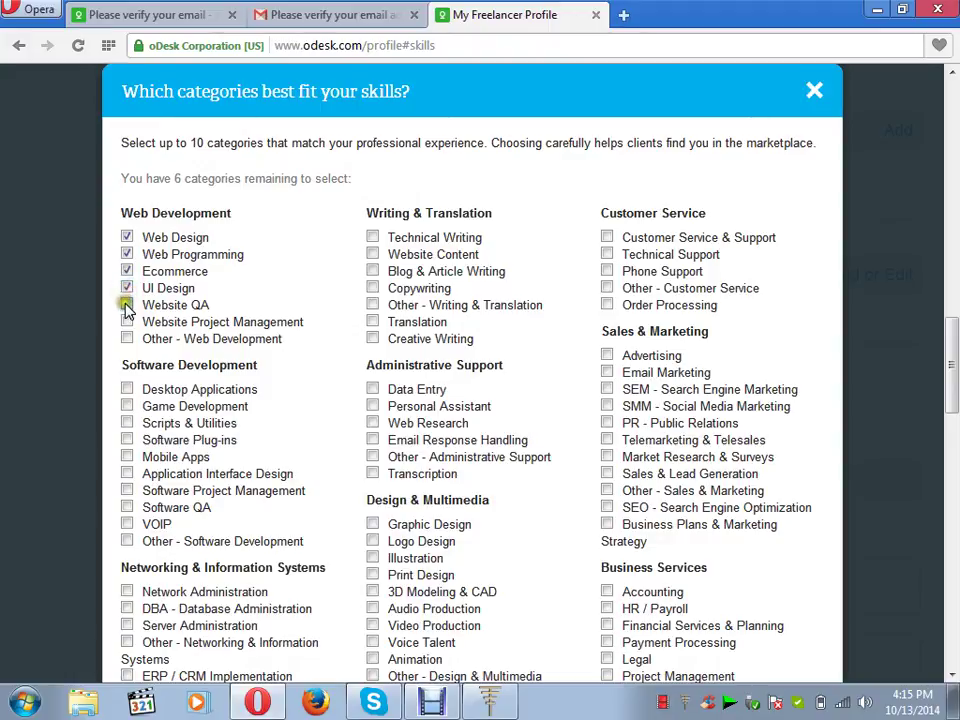
{"action": "left_click", "coordinate": [127, 321]}
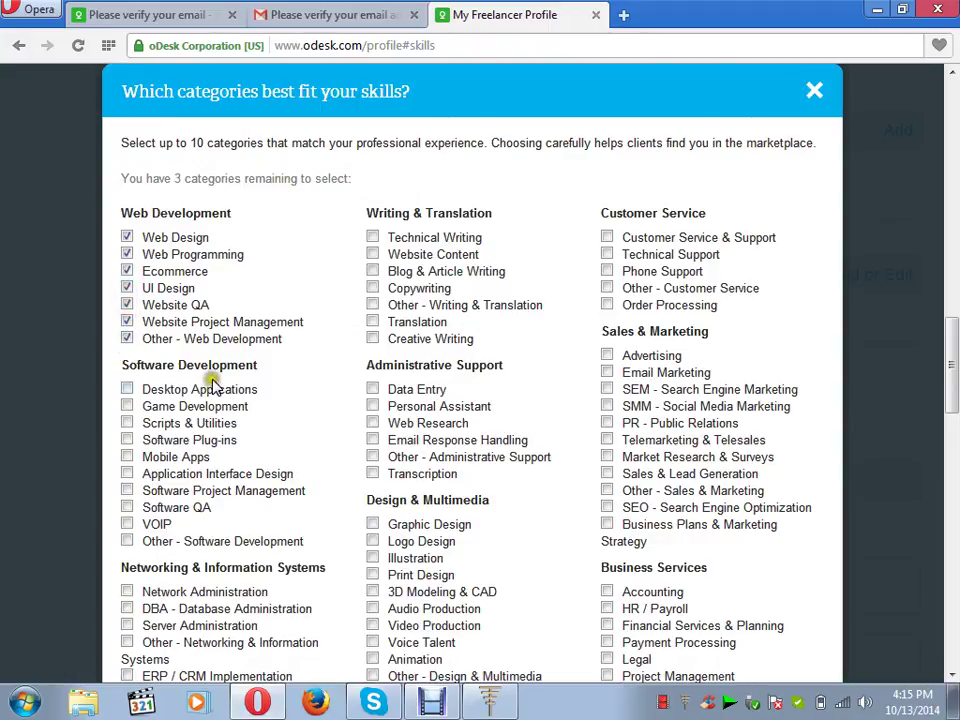
{"action": "left_click", "coordinate": [373, 255]}
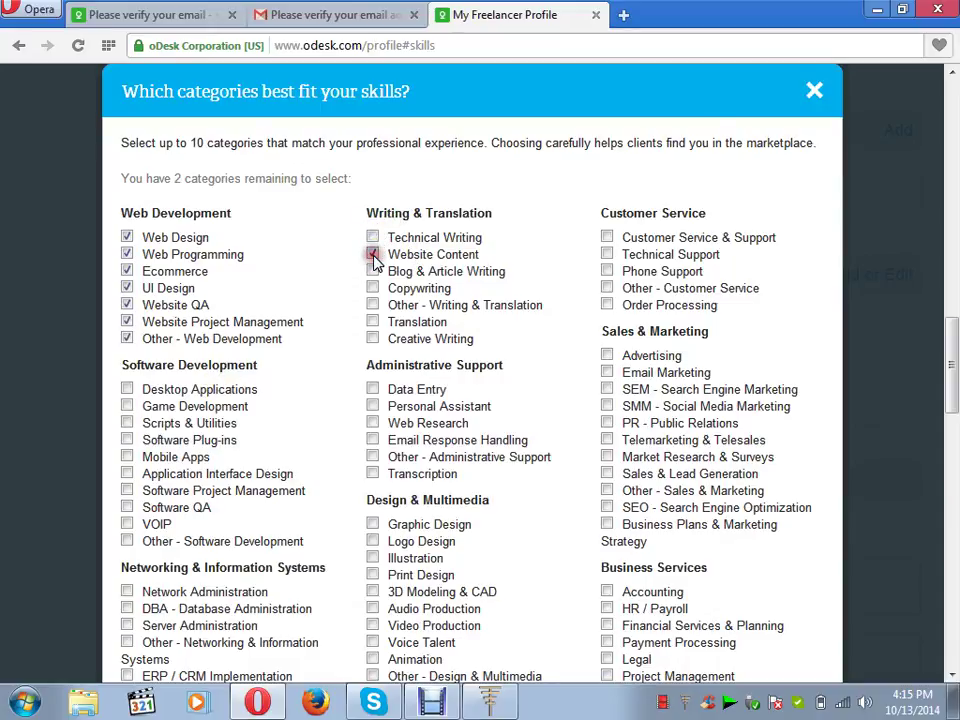
{"action": "left_click", "coordinate": [374, 271]}
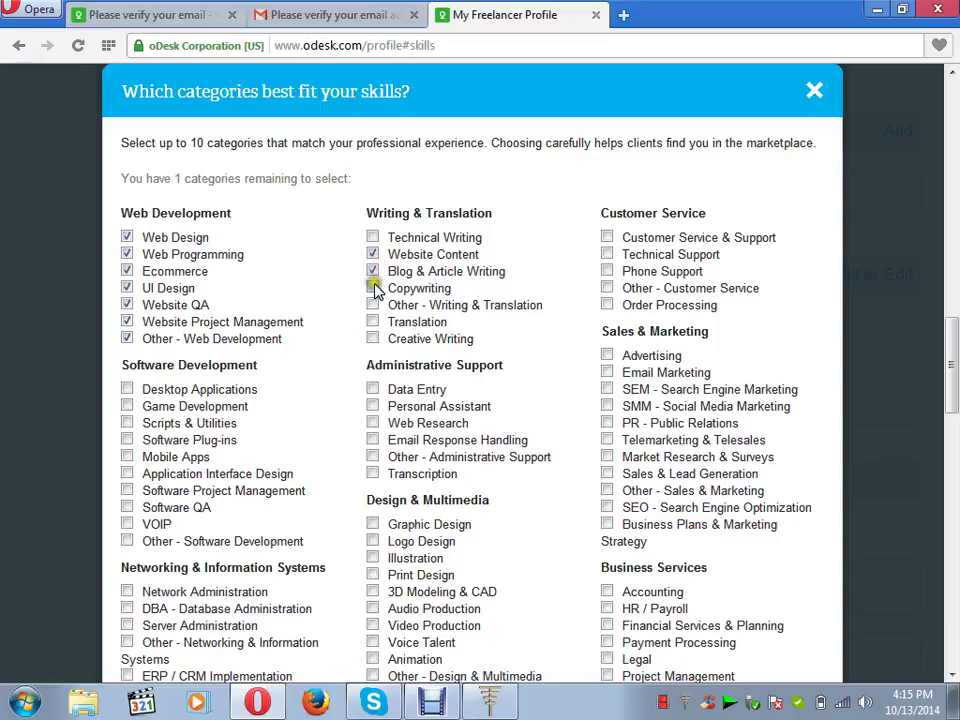
{"action": "left_click", "coordinate": [373, 288]}
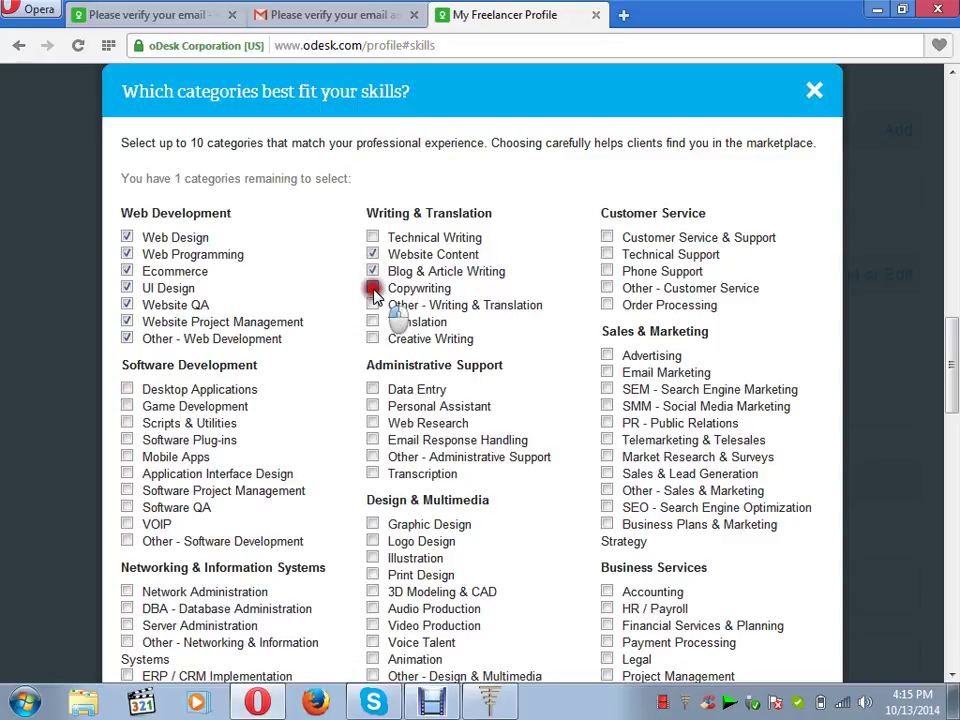
{"action": "left_click", "coordinate": [372, 340]}
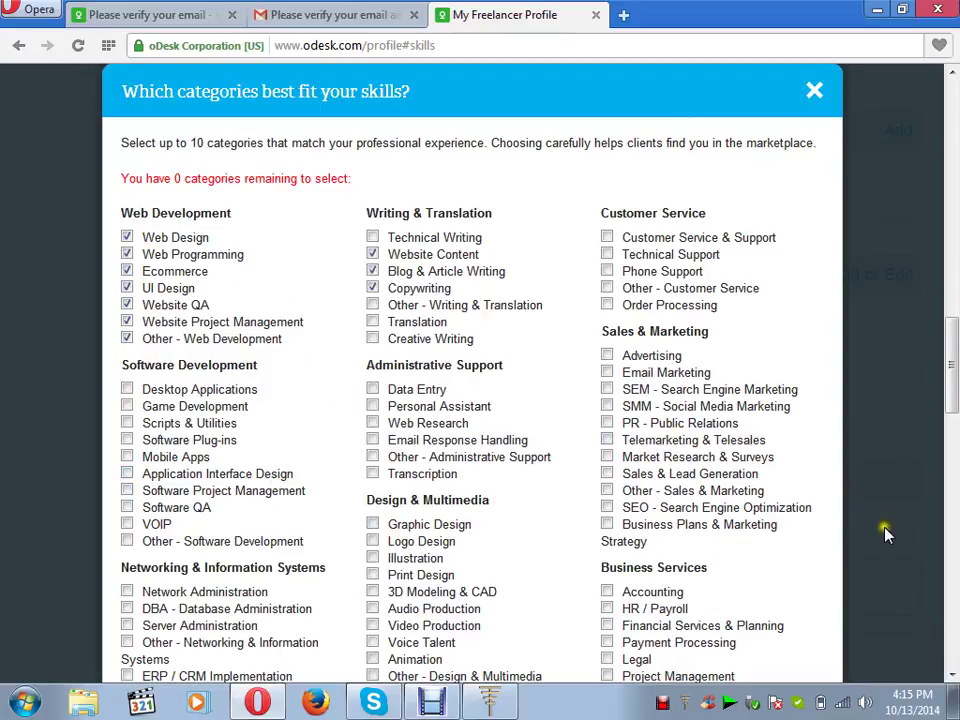
{"action": "left_click", "coordinate": [953, 677]}
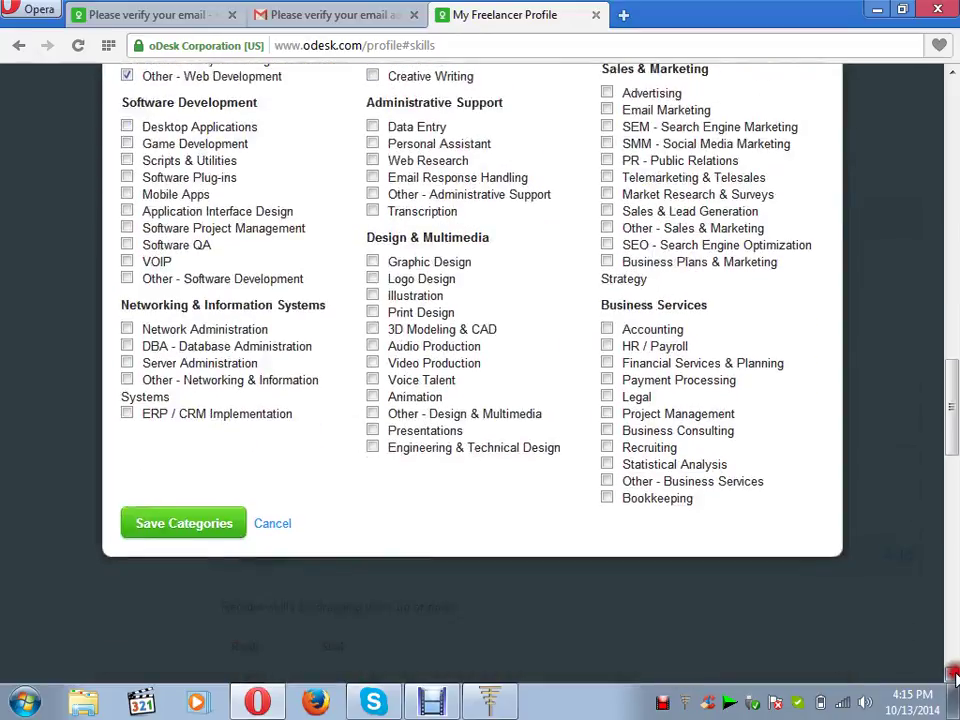
{"action": "left_click", "coordinate": [199, 504]}
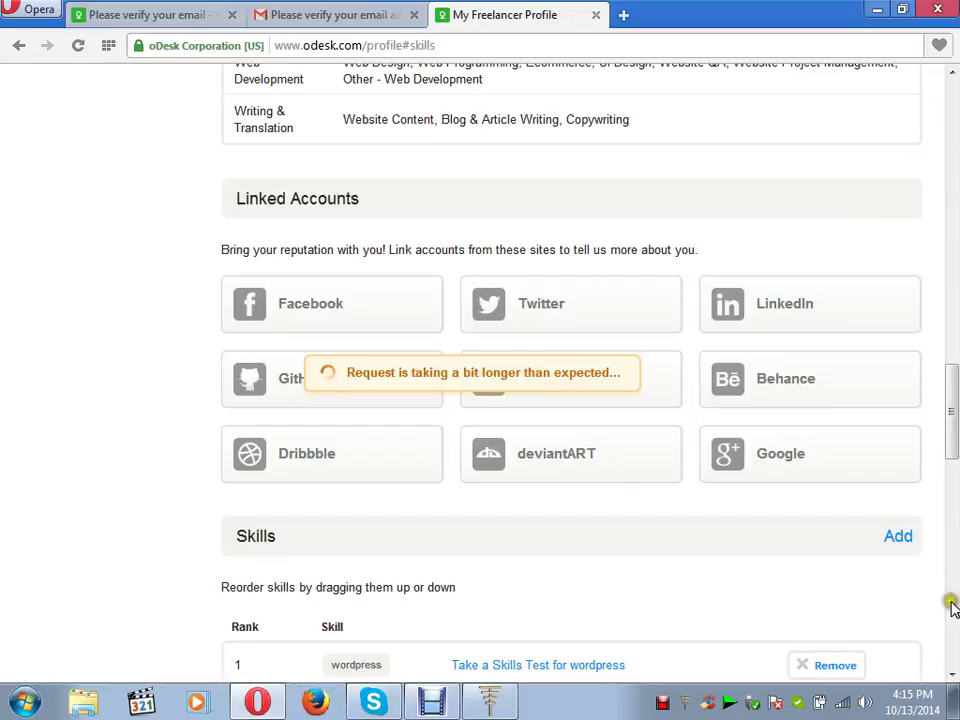
- Scroll the profile page down to the empty Employment History and Education sections
{"action": "left_click", "coordinate": [953, 678]}
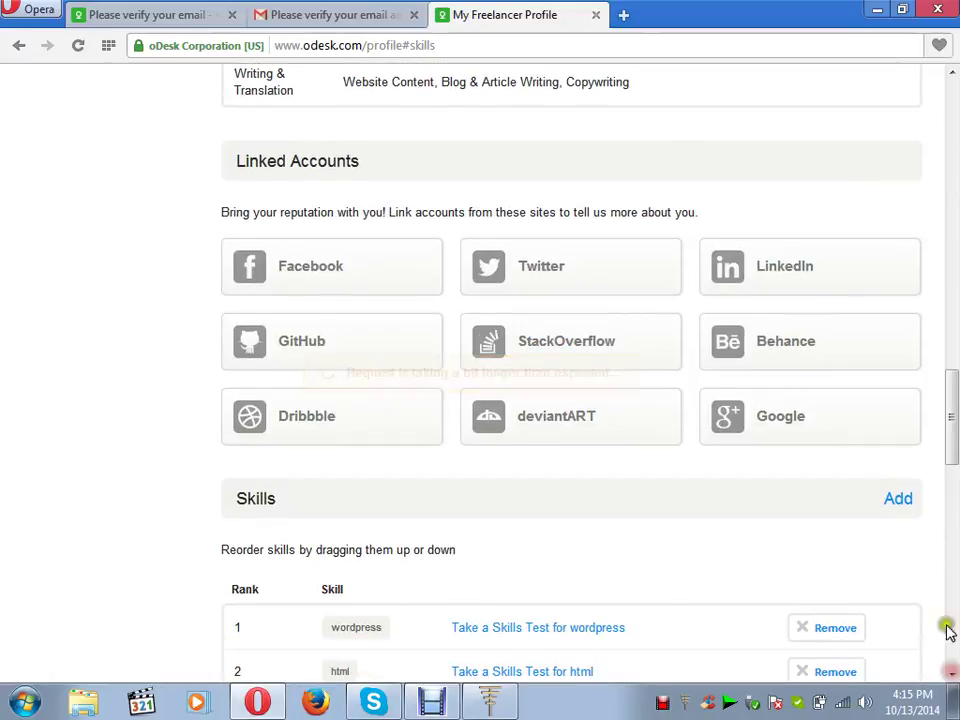
{"action": "left_click", "coordinate": [955, 95]}
{"action": "left_click", "coordinate": [955, 95]}
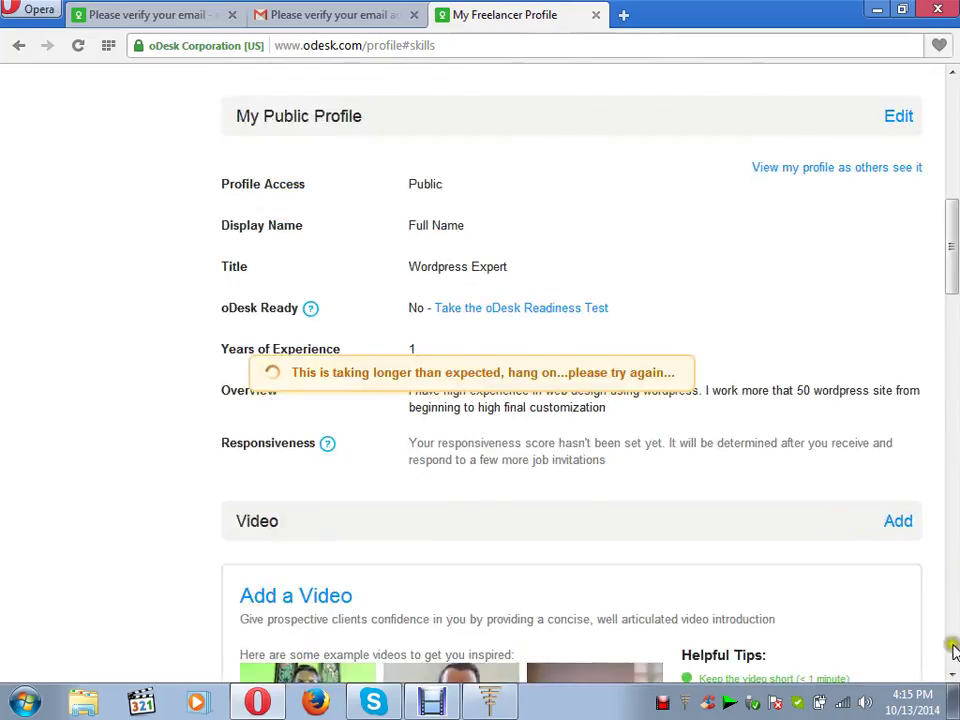
{"action": "left_click", "coordinate": [953, 678]}
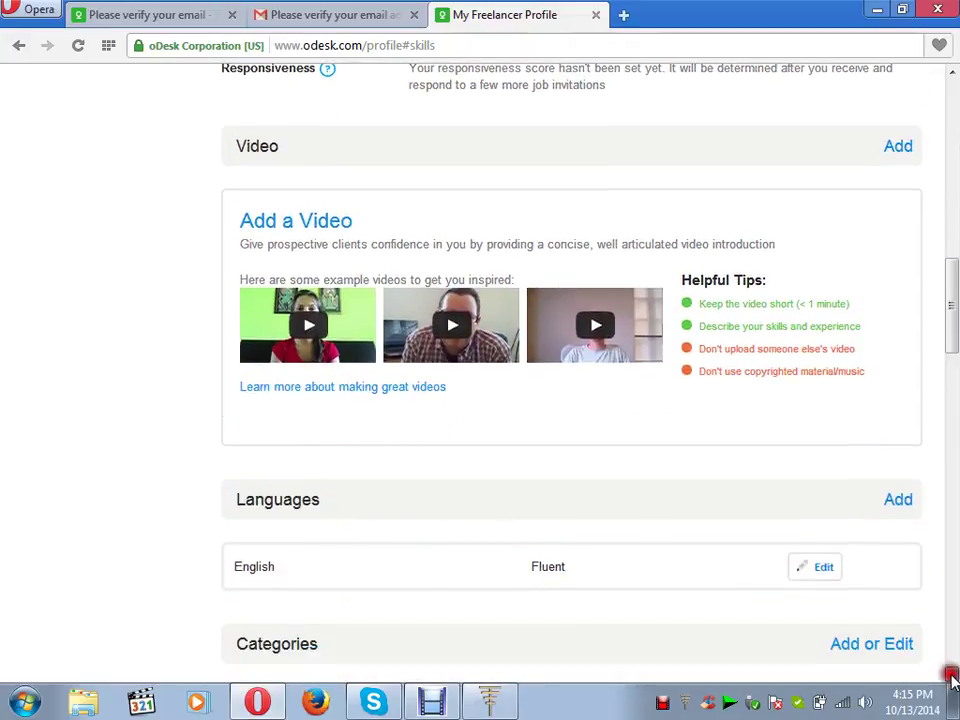
{"action": "left_click", "coordinate": [953, 678]}
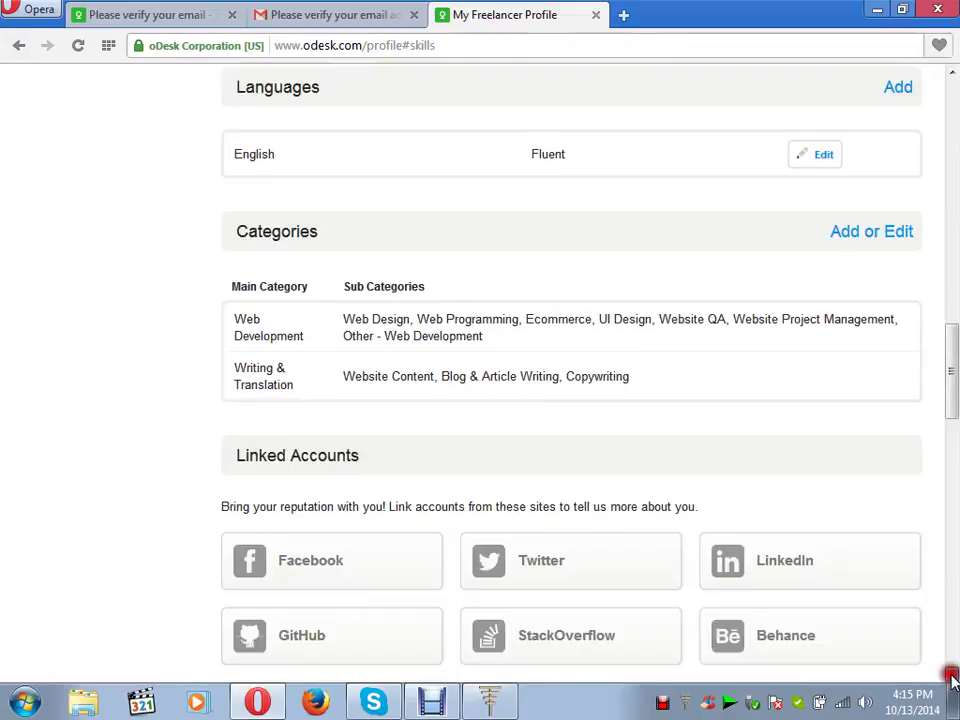
{"action": "left_click", "coordinate": [953, 678]}
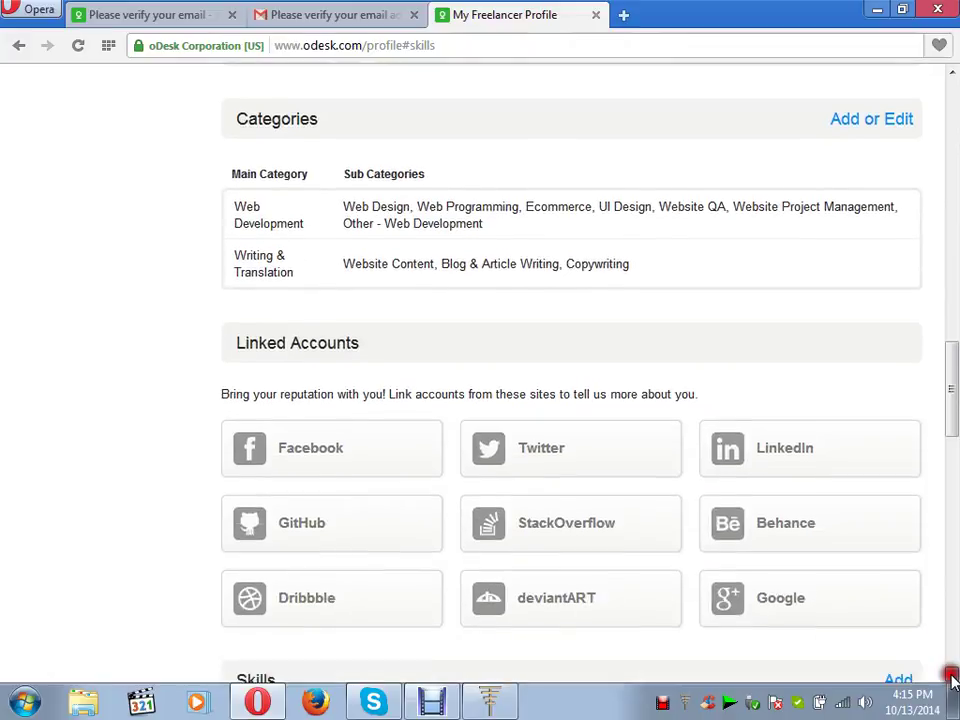
{"action": "left_click", "coordinate": [953, 678]}
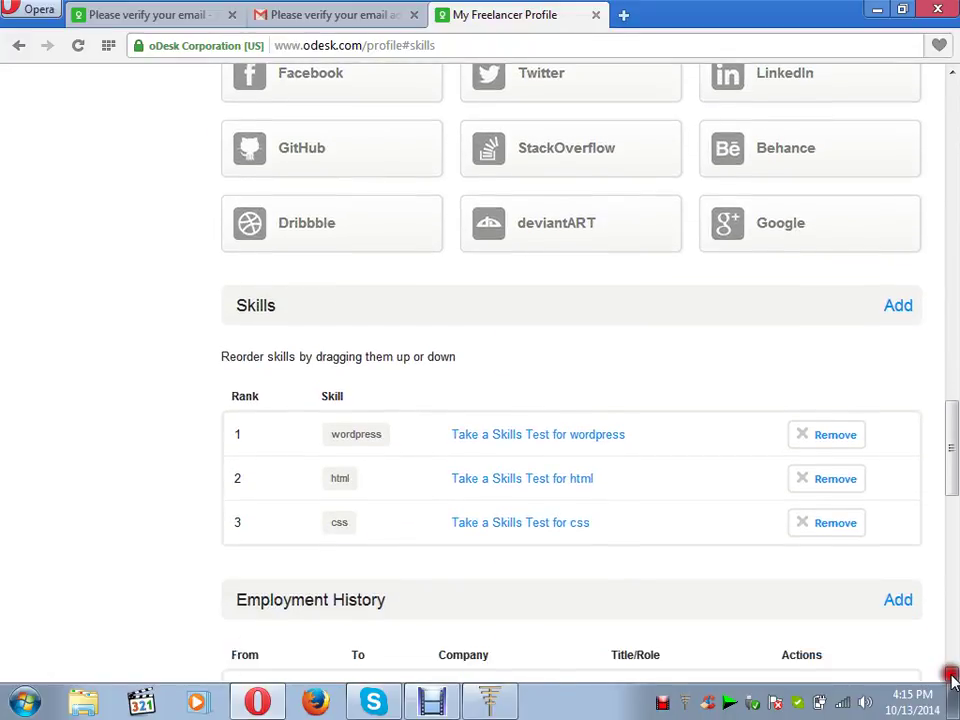
{"action": "left_click", "coordinate": [953, 678]}
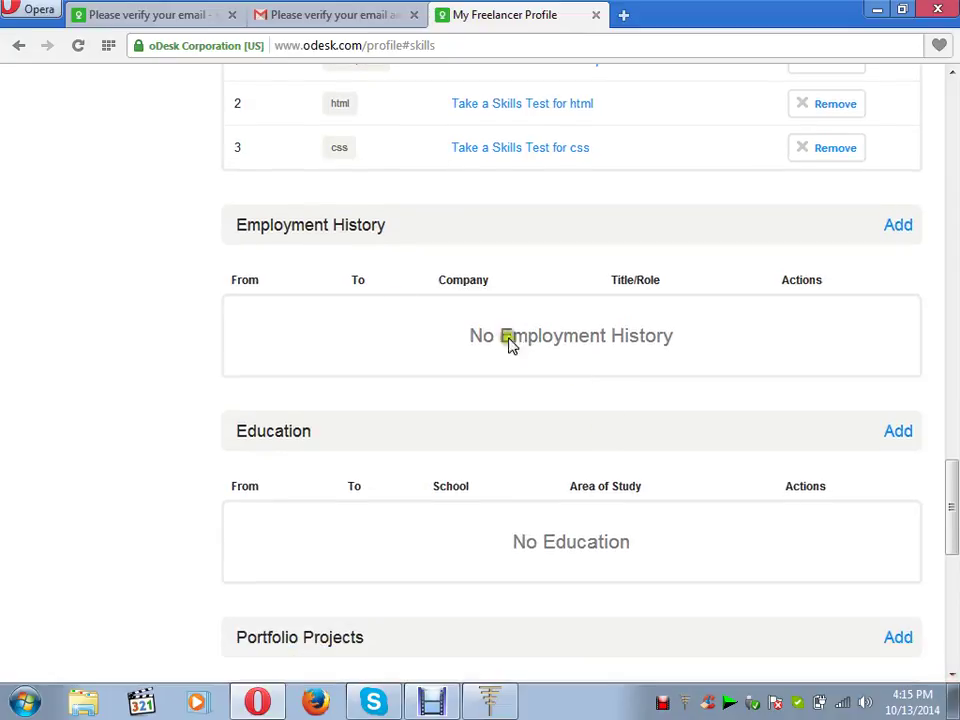
- Start an ABC Company employment entry in Dhaka, Bangladesh with job title Web Developer
{"action": "left_click", "coordinate": [895, 229]}
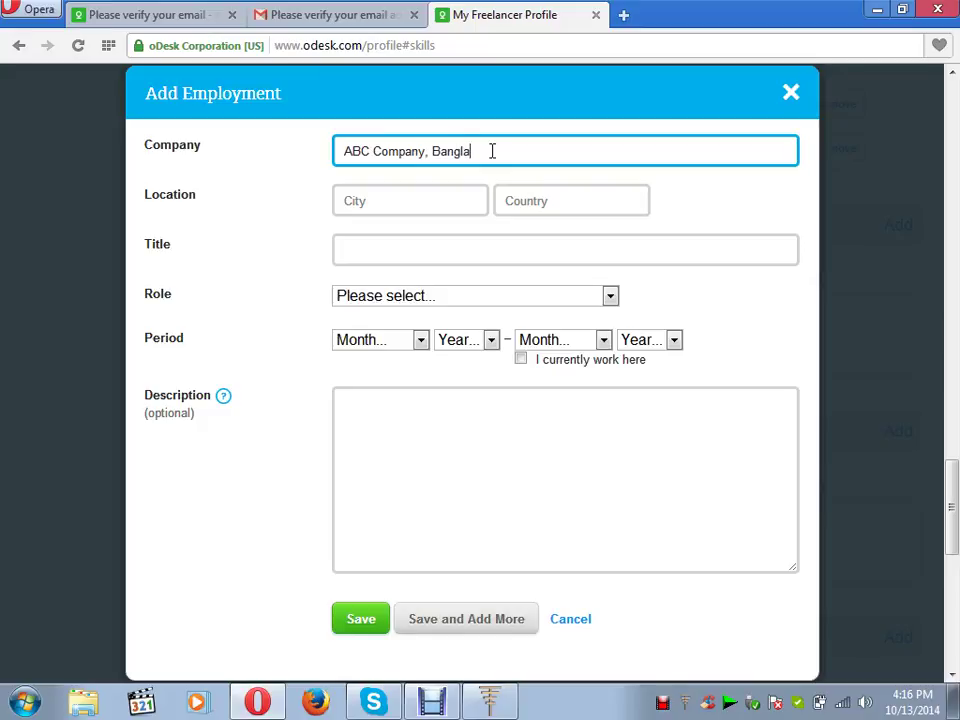
{"action": "left_click", "coordinate": [425, 201]}
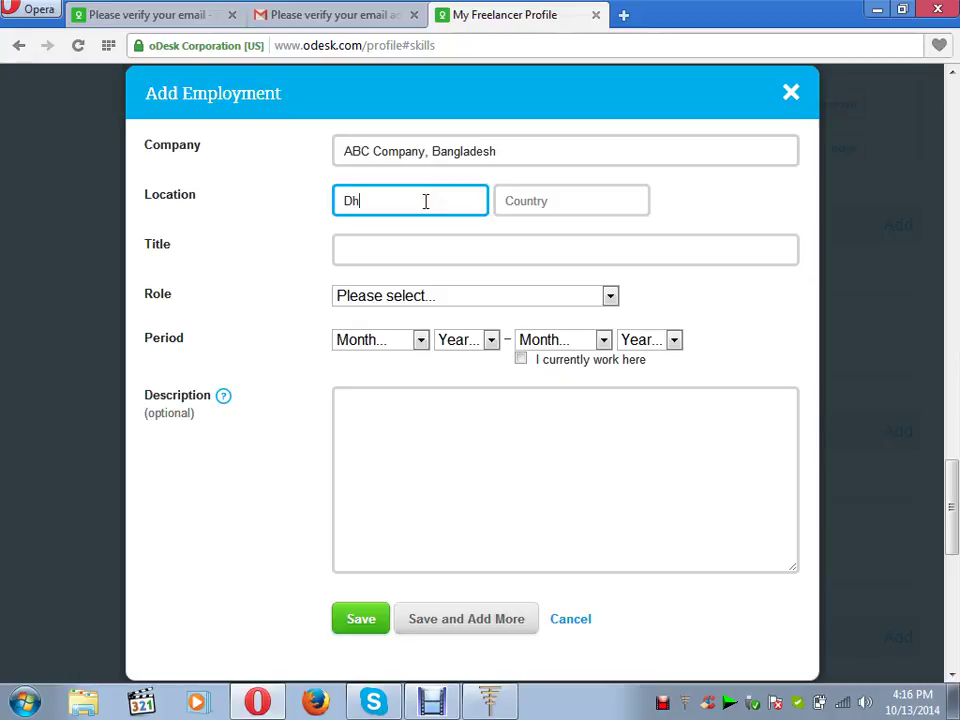
{"action": "left_click", "coordinate": [518, 213]}
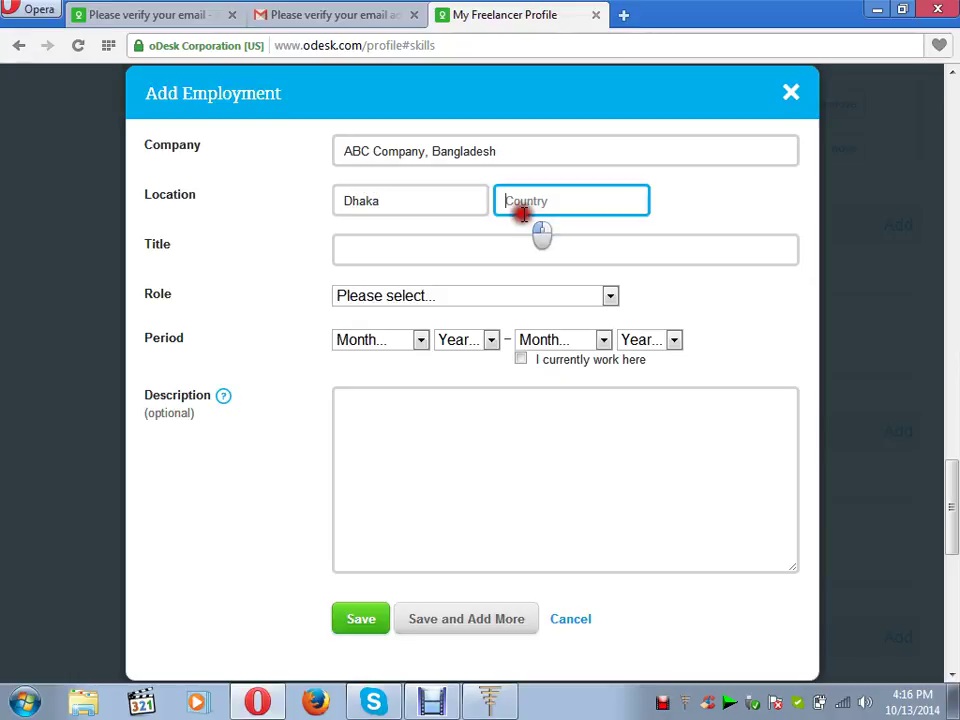
{"action": "type", "text": "Ba"}
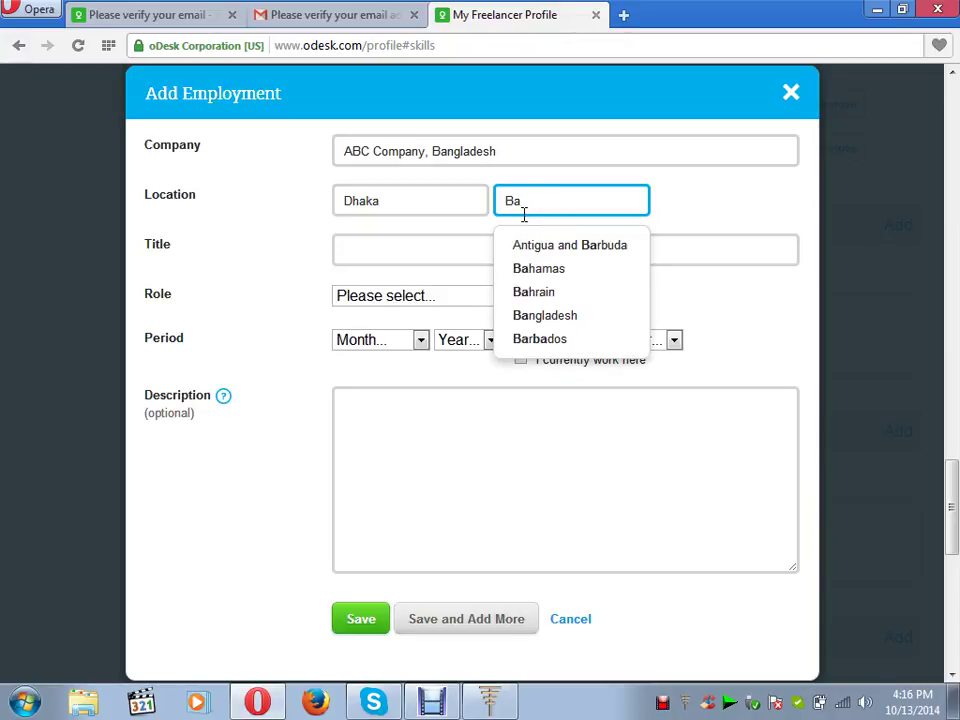
{"action": "left_click", "coordinate": [540, 317]}
{"action": "left_click", "coordinate": [418, 250]}
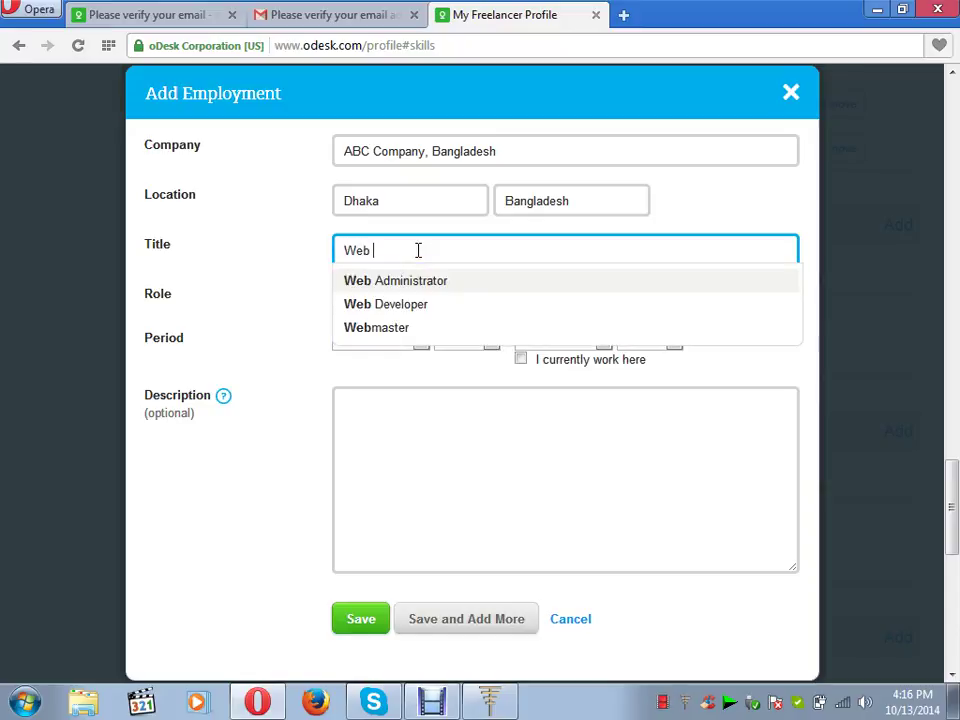
{"action": "type", "text": "Web D"}
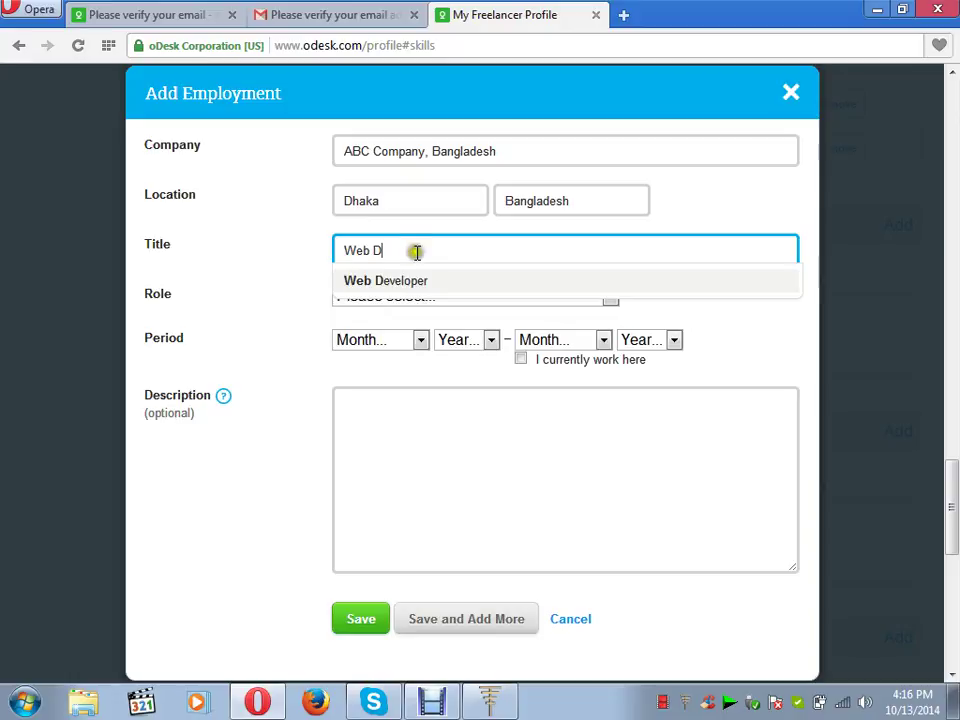
{"action": "left_click", "coordinate": [414, 281]}
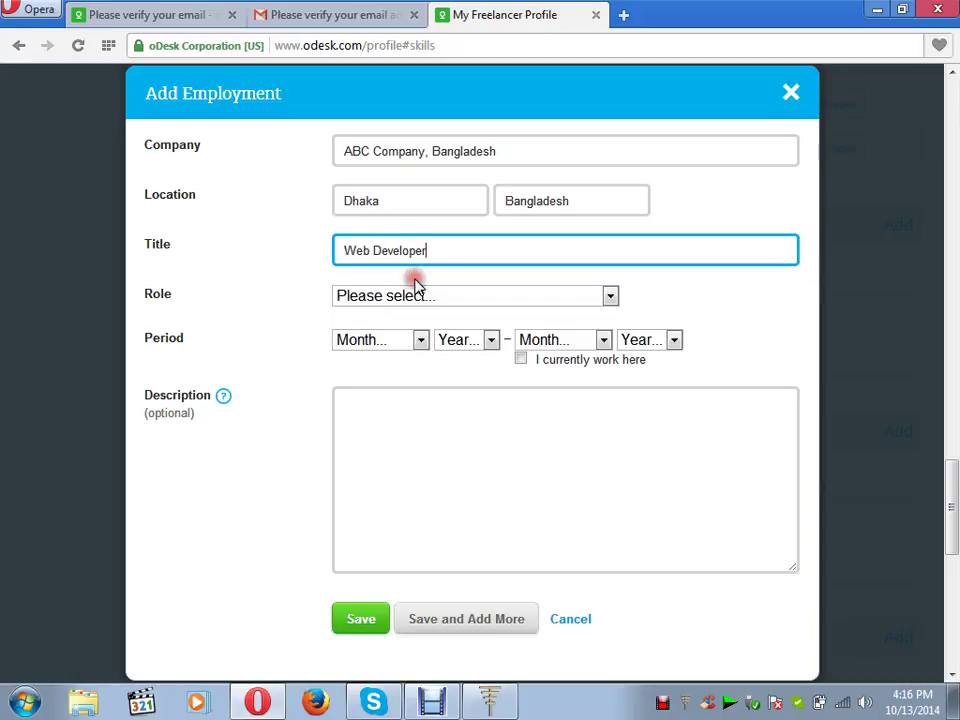
- Set the role to Individual Contributor, starting March 2012 and continuing to Present
{"action": "left_click", "coordinate": [612, 299]}
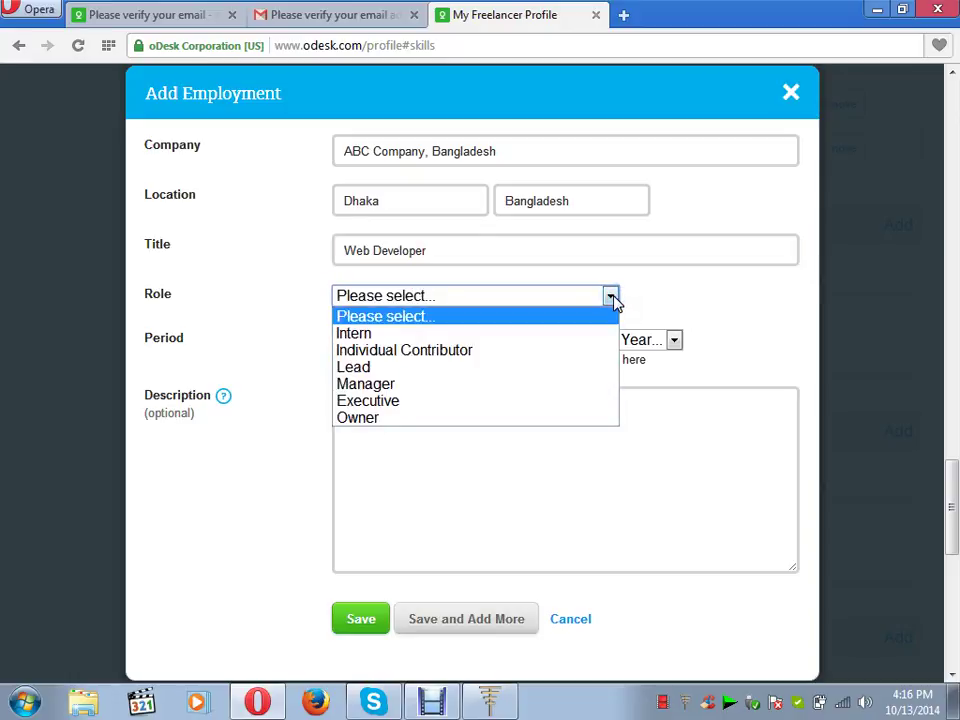
{"action": "left_click", "coordinate": [589, 352]}
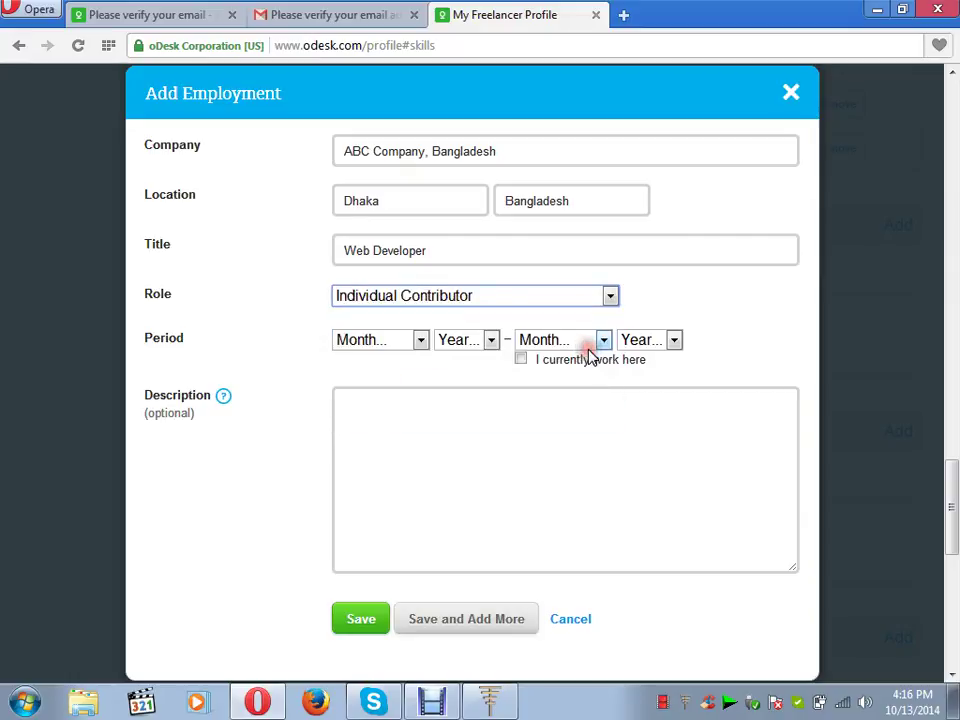
{"action": "left_click", "coordinate": [425, 341]}
{"action": "left_click", "coordinate": [400, 413]}
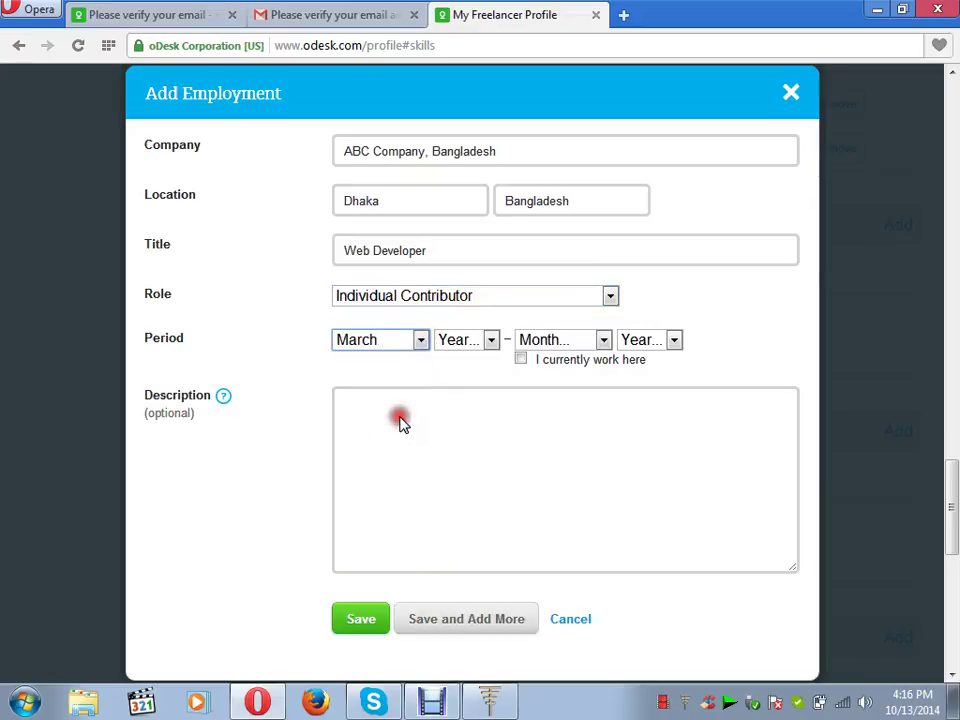
{"action": "left_click", "coordinate": [491, 340]}
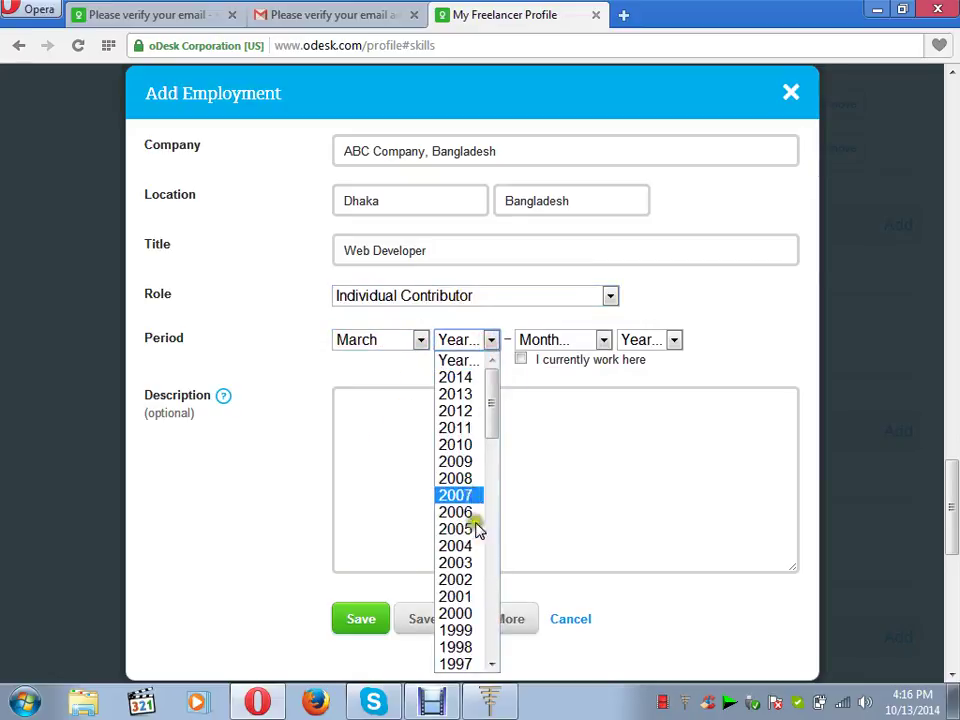
{"action": "left_click", "coordinate": [470, 411]}
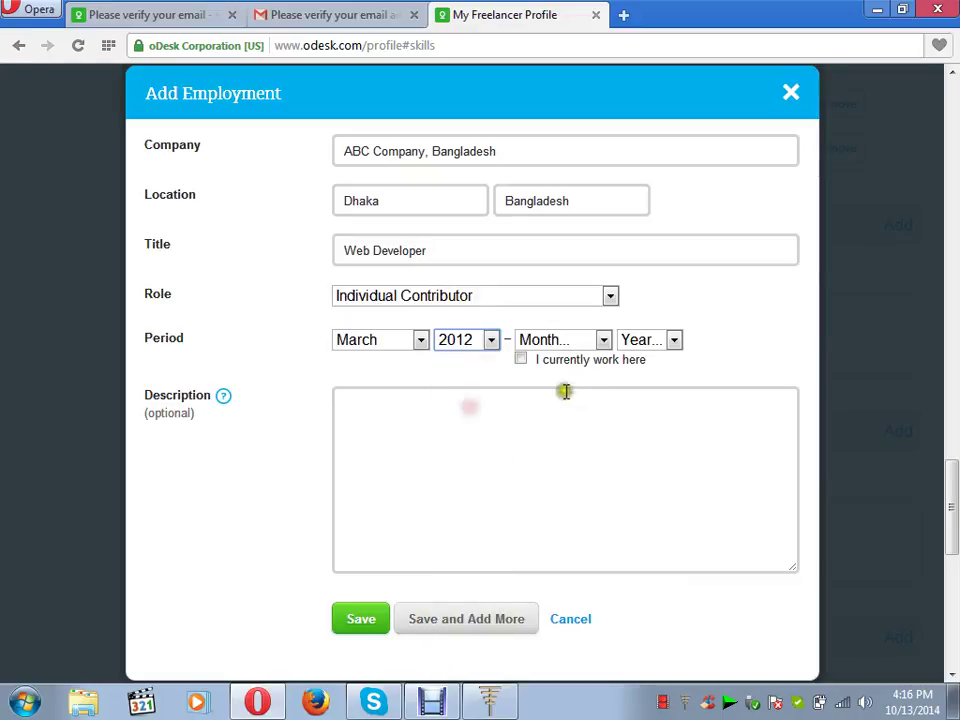
{"action": "left_click", "coordinate": [521, 359]}
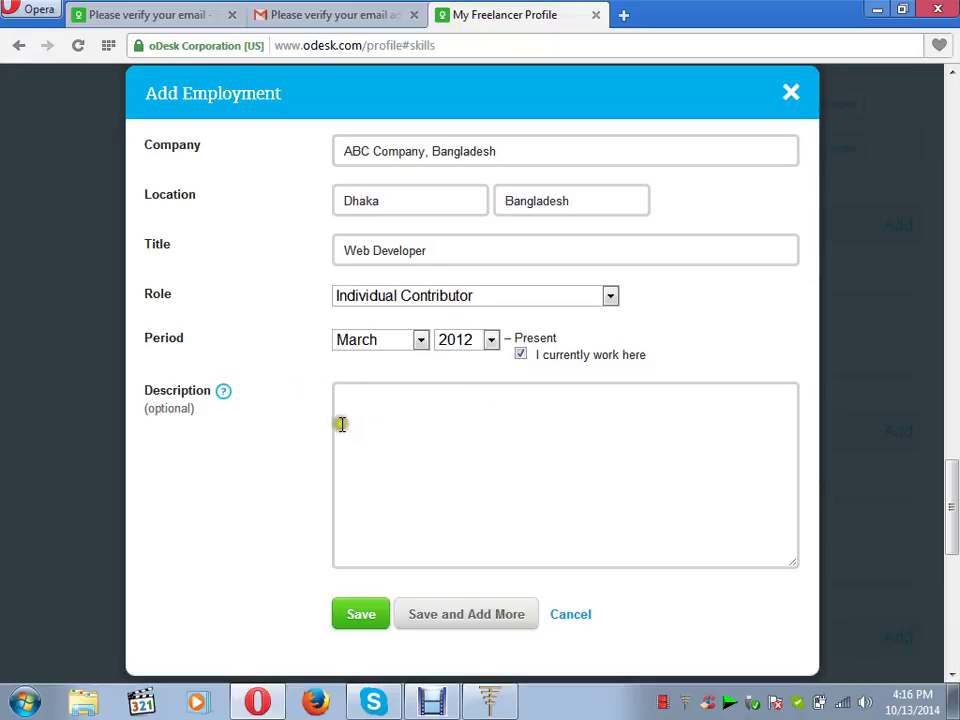
- Add a short job description and save the ABC Company employment entry
{"action": "left_click", "coordinate": [383, 416]}
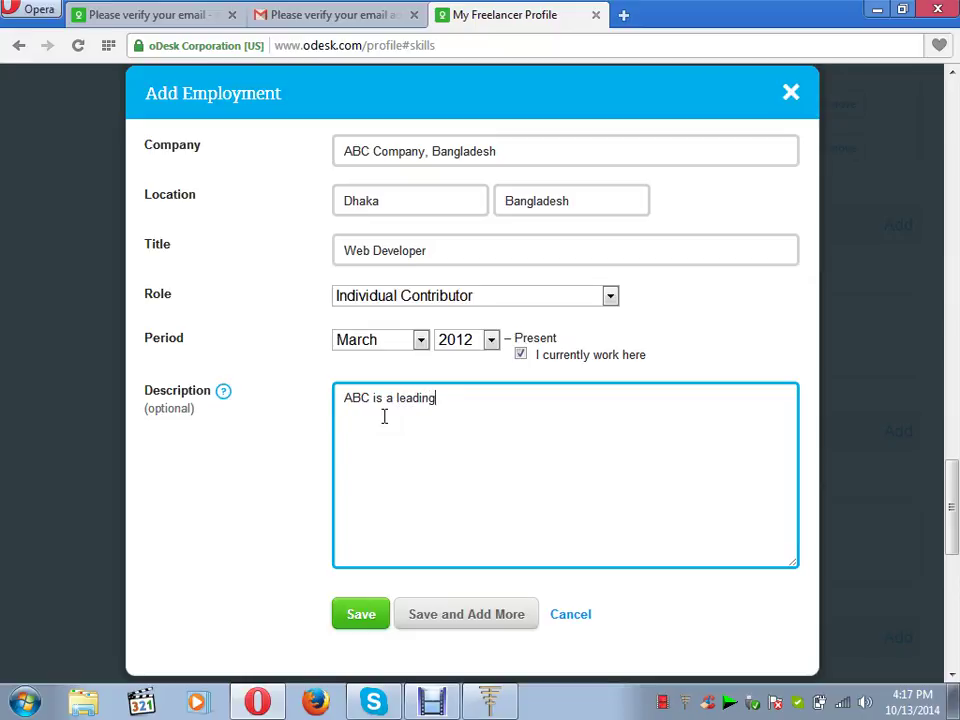
{"action": "type", "text": "company of Web Desi"}
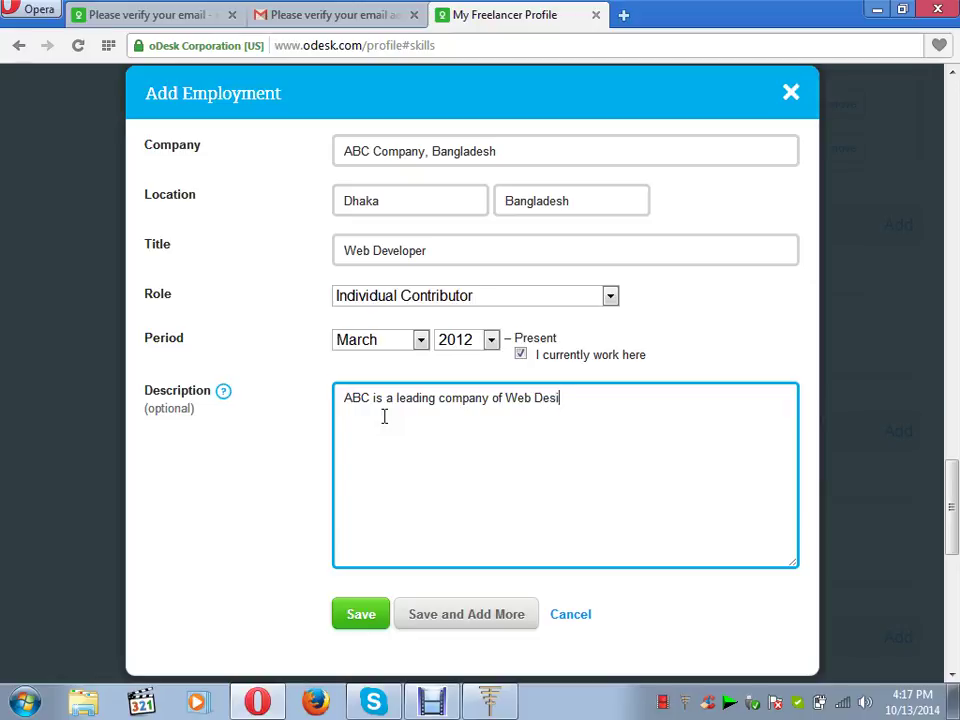
{"action": "type", "text": "n , Bangladesh"}
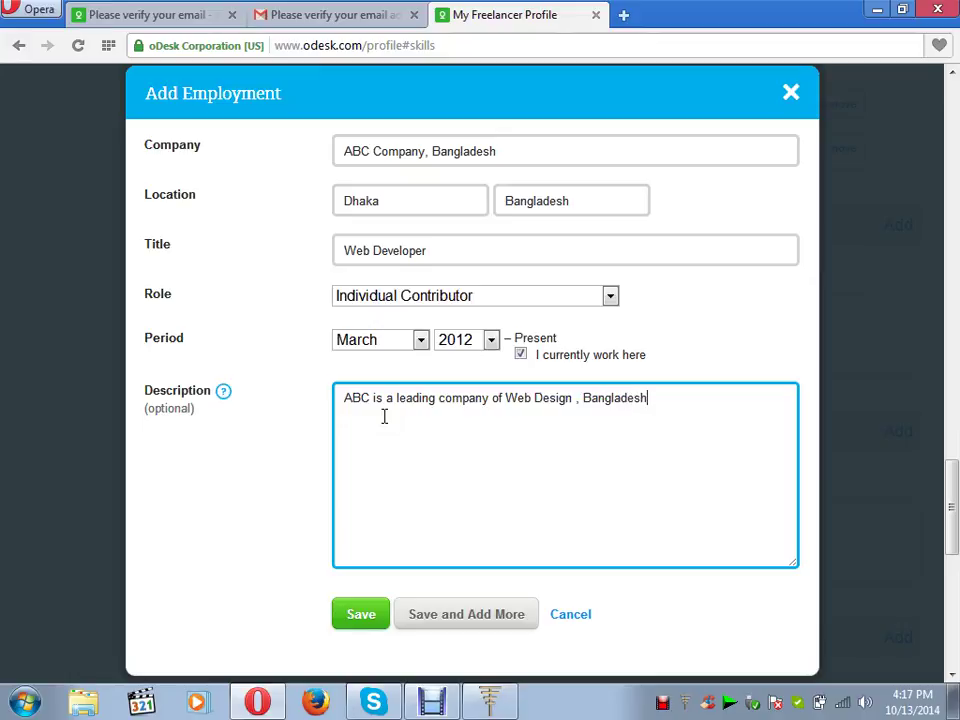
{"action": "left_click", "coordinate": [359, 350]}
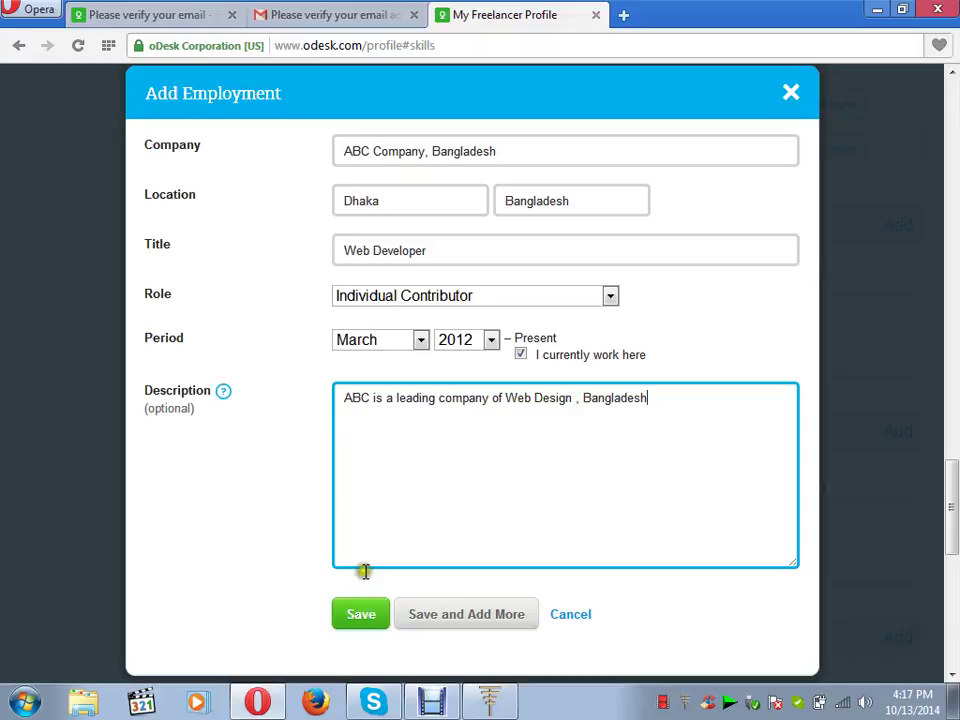
{"action": "left_click", "coordinate": [360, 620]}
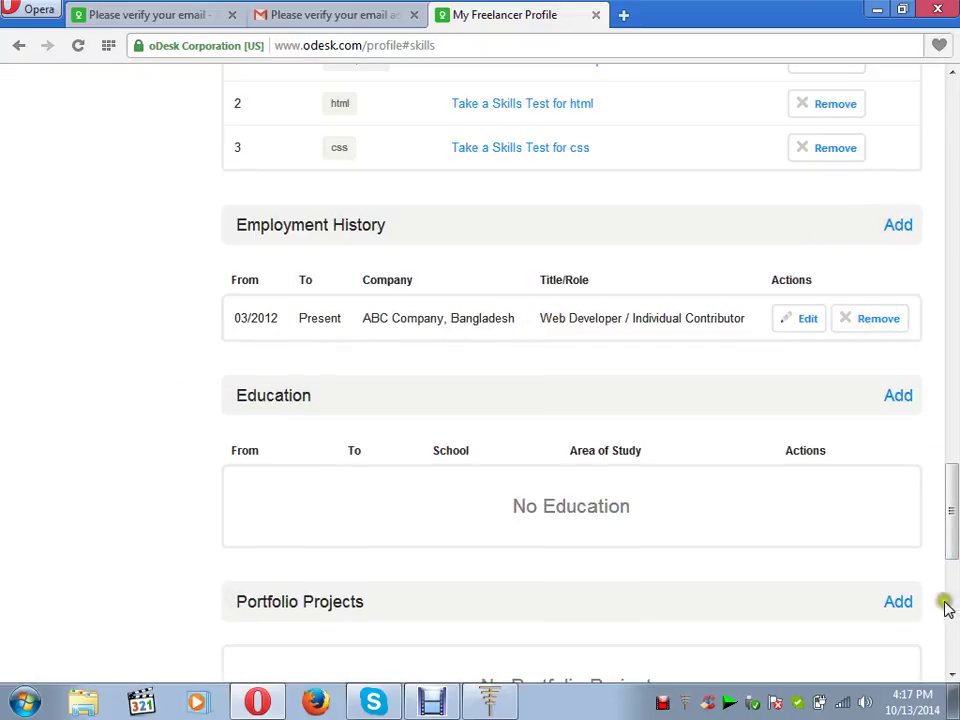
- Enter ASA University Bangladesh as the school in a new education entry
{"action": "left_click", "coordinate": [898, 397]}
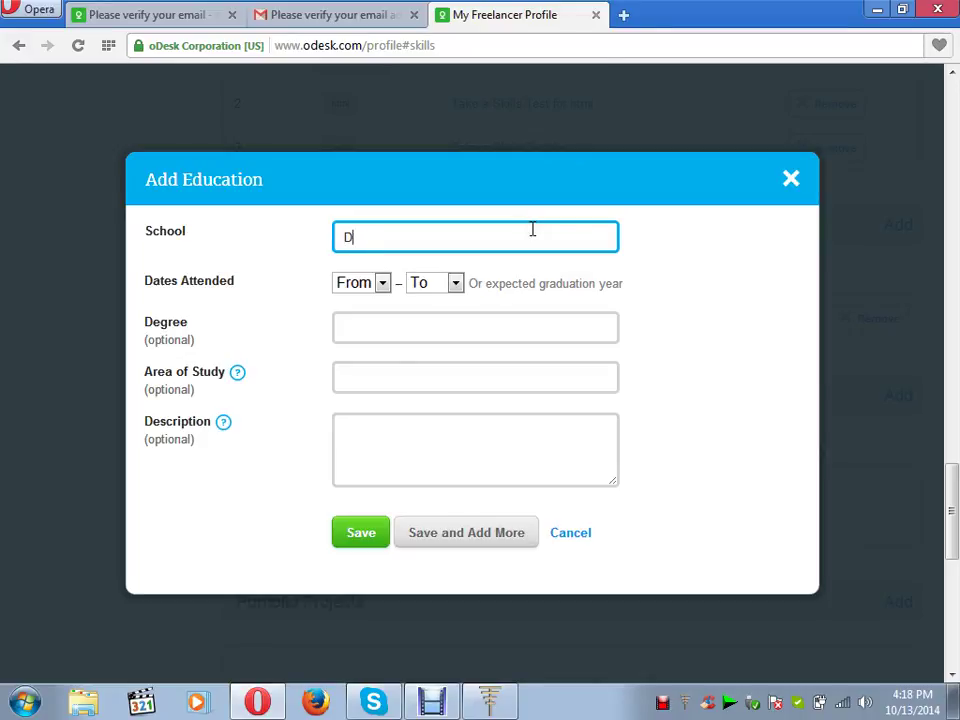
{"action": "key", "text": "BackSpace"}
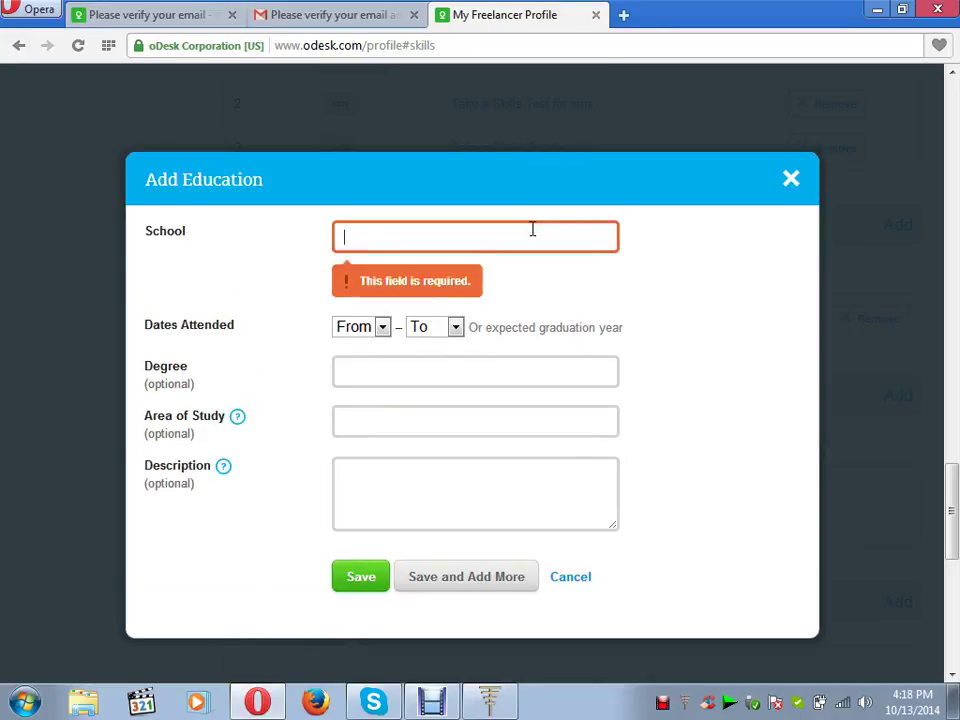
{"action": "type", "text": "Universivy"}
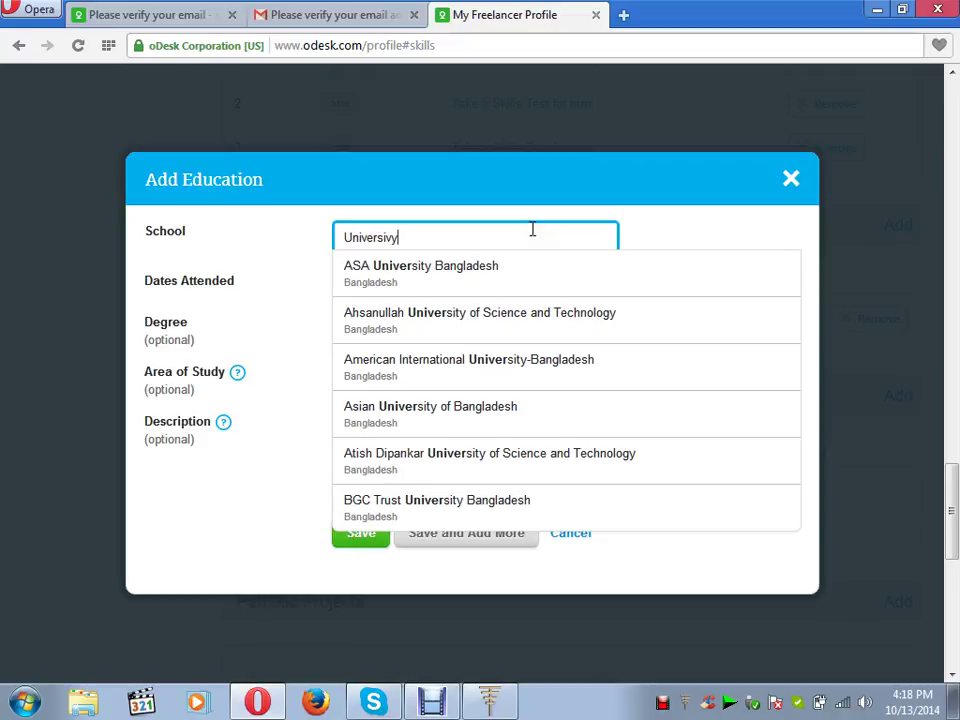
{"action": "left_click", "coordinate": [516, 266]}
{"action": "left_click", "coordinate": [509, 234]}
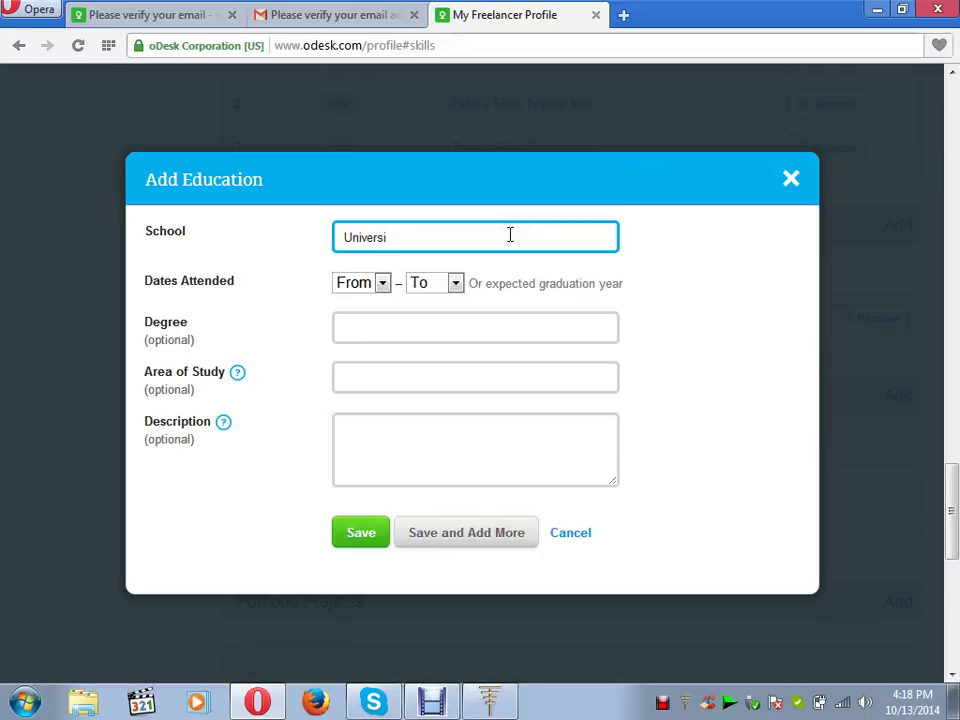
{"action": "left_click", "coordinate": [497, 270]}
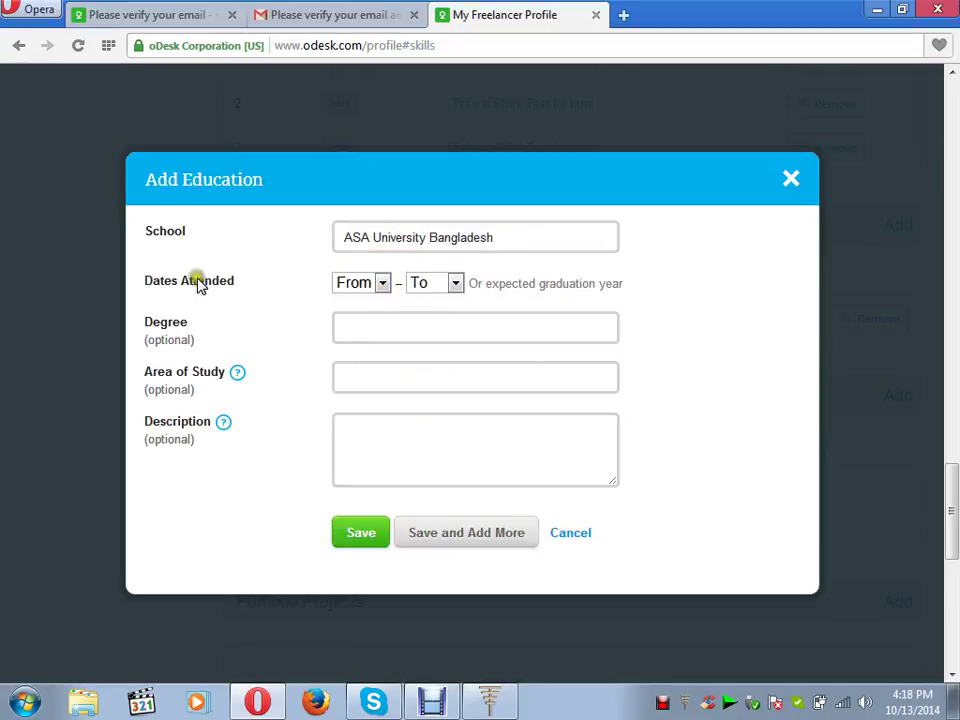
- Set the attendance years from 2007 to 2013
{"action": "left_click", "coordinate": [383, 285]}
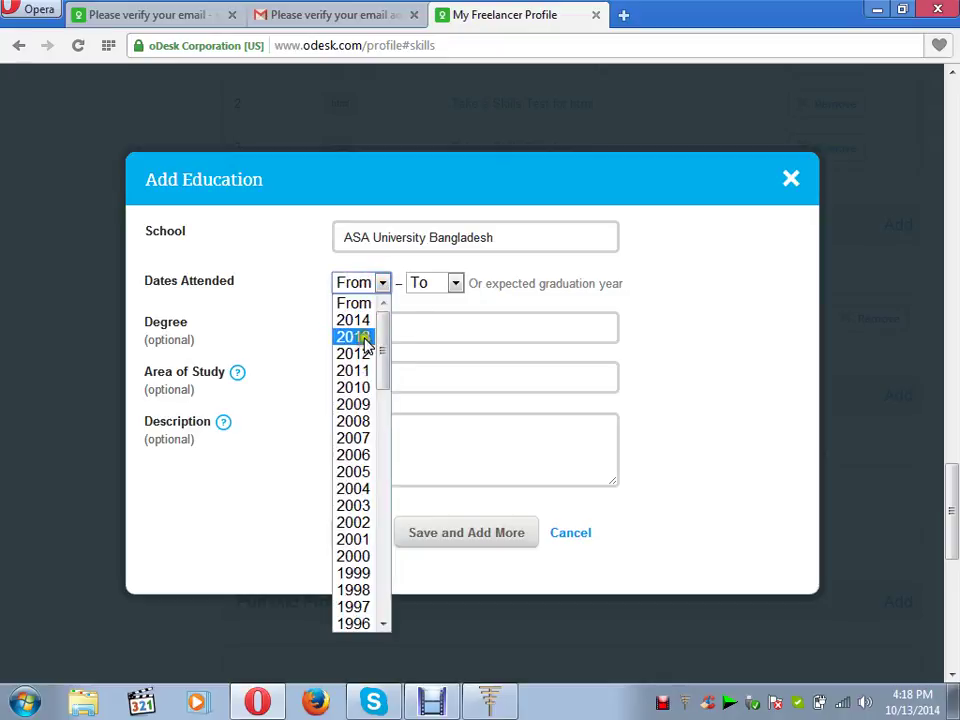
{"action": "left_click", "coordinate": [361, 443]}
{"action": "left_click", "coordinate": [455, 284]}
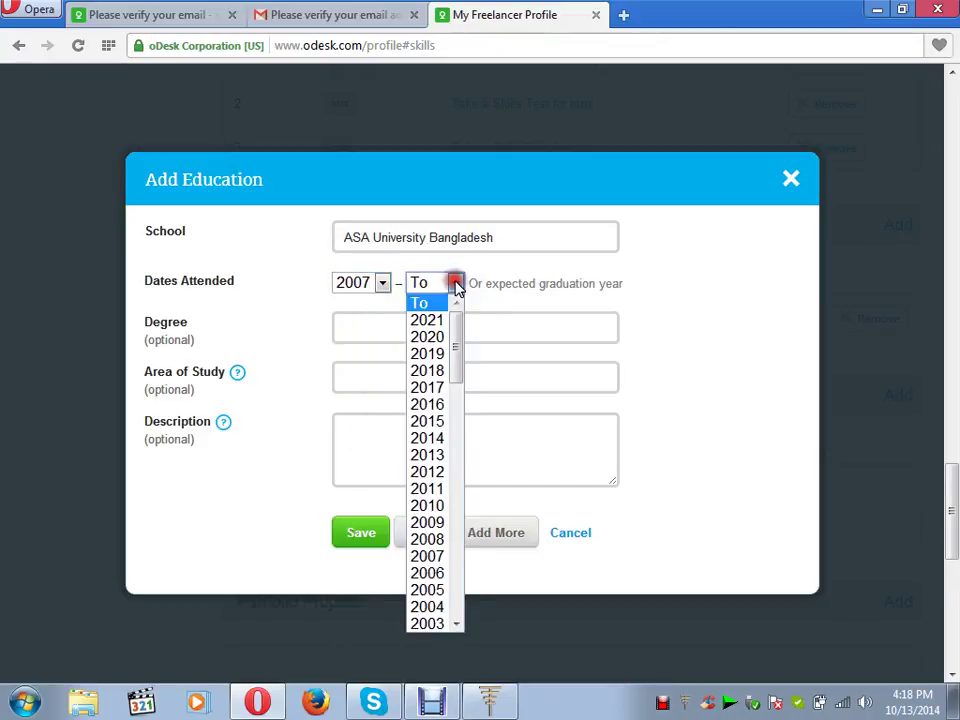
{"action": "left_click", "coordinate": [440, 455]}
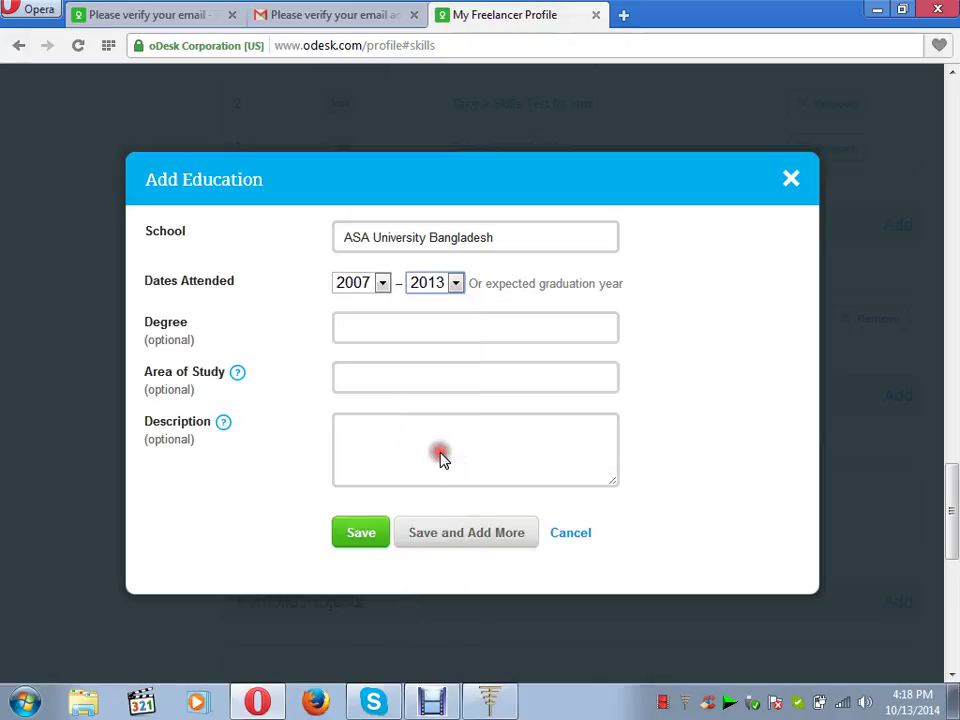
- Choose Bachelor of Engineering (B.Eng.) as the degree and save the education entry
{"action": "left_click", "coordinate": [421, 330]}
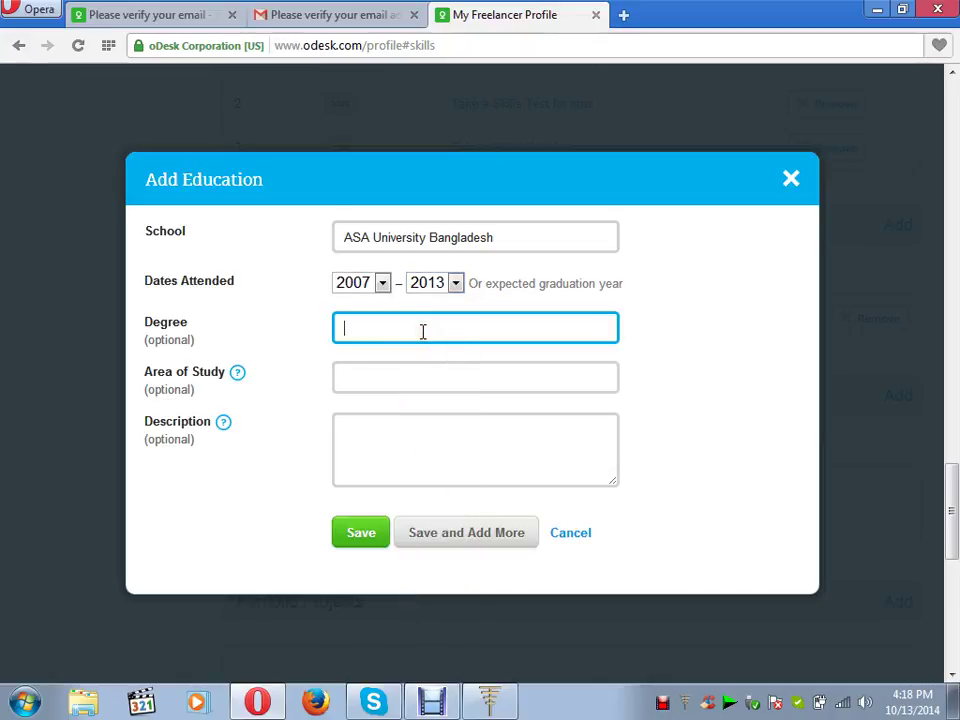
{"action": "type", "text": "B."}
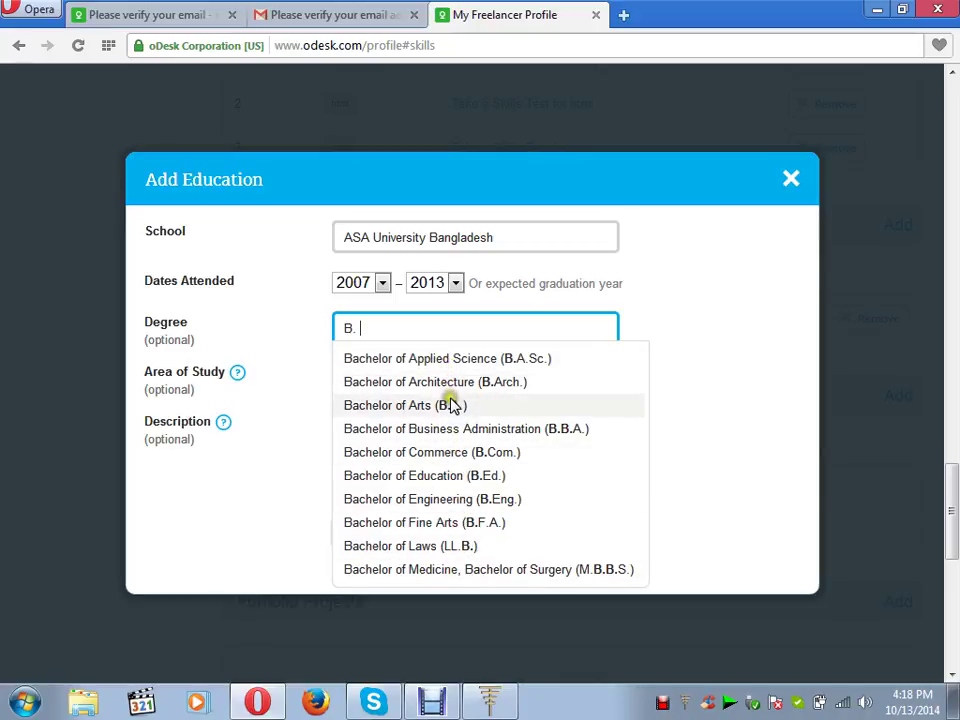
{"action": "left_click", "coordinate": [450, 499]}
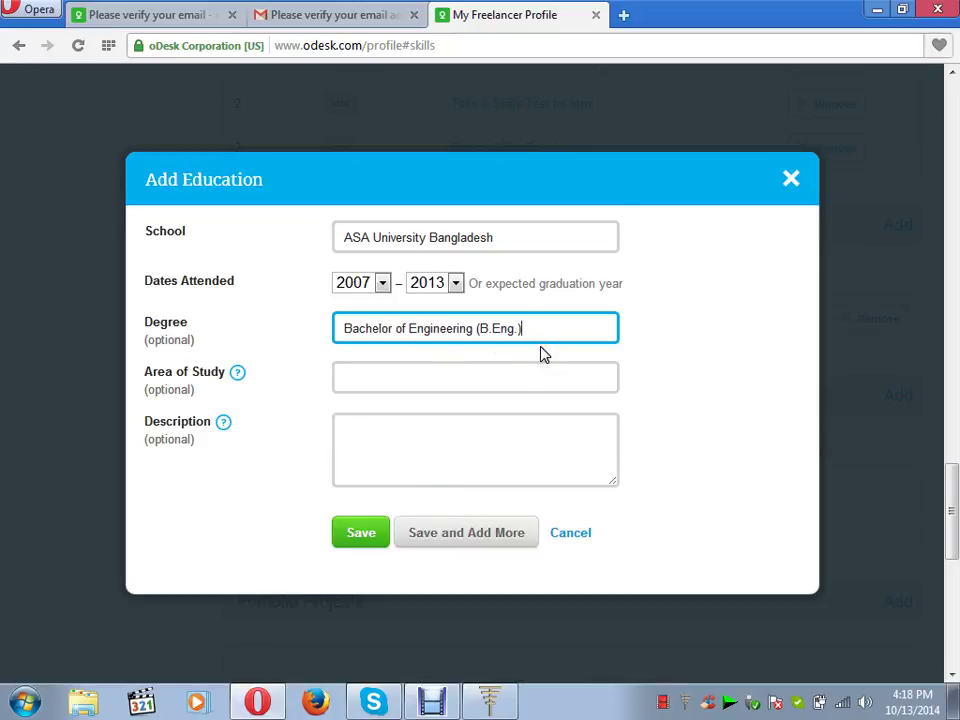
{"action": "left_click", "coordinate": [455, 379]}
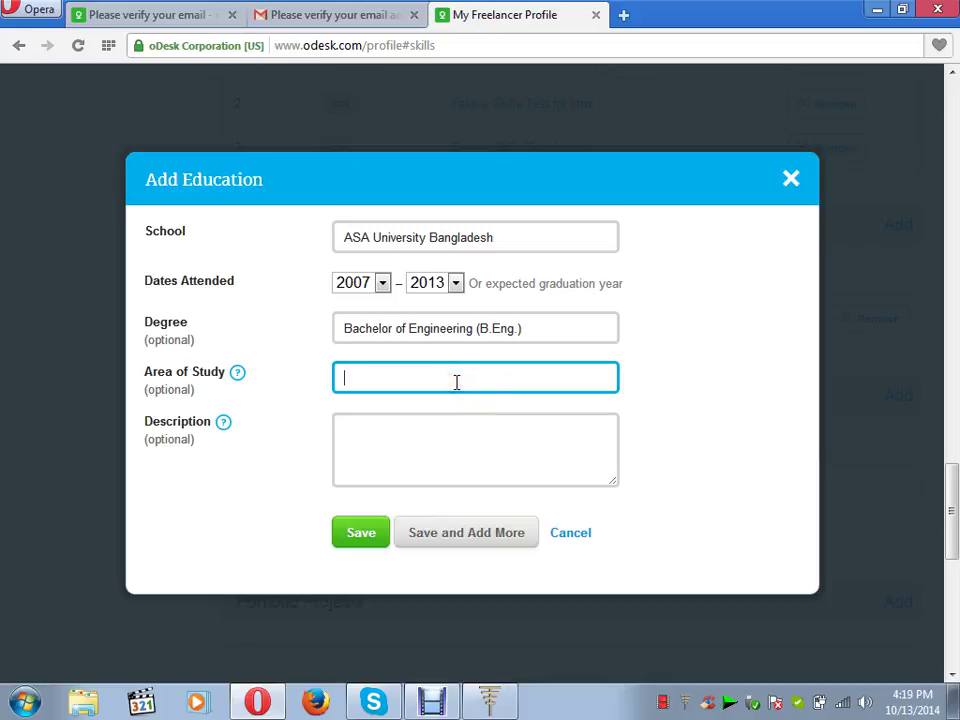
{"action": "left_click", "coordinate": [364, 544]}
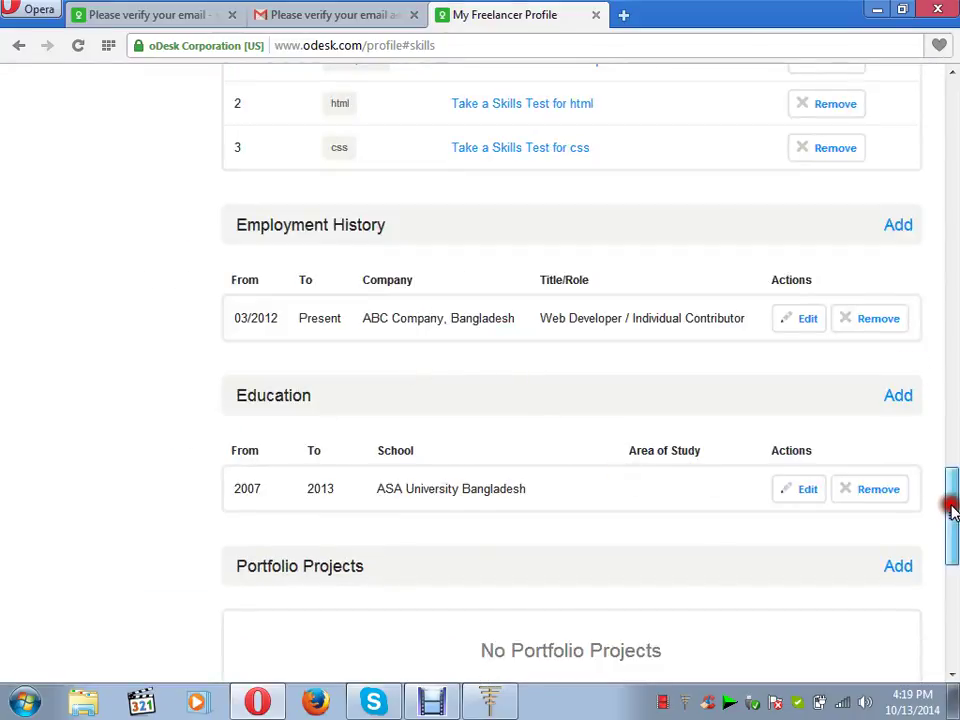
{"action": "left_click_drag", "start_coordinate": [951, 506], "coordinate": [953, 553]}
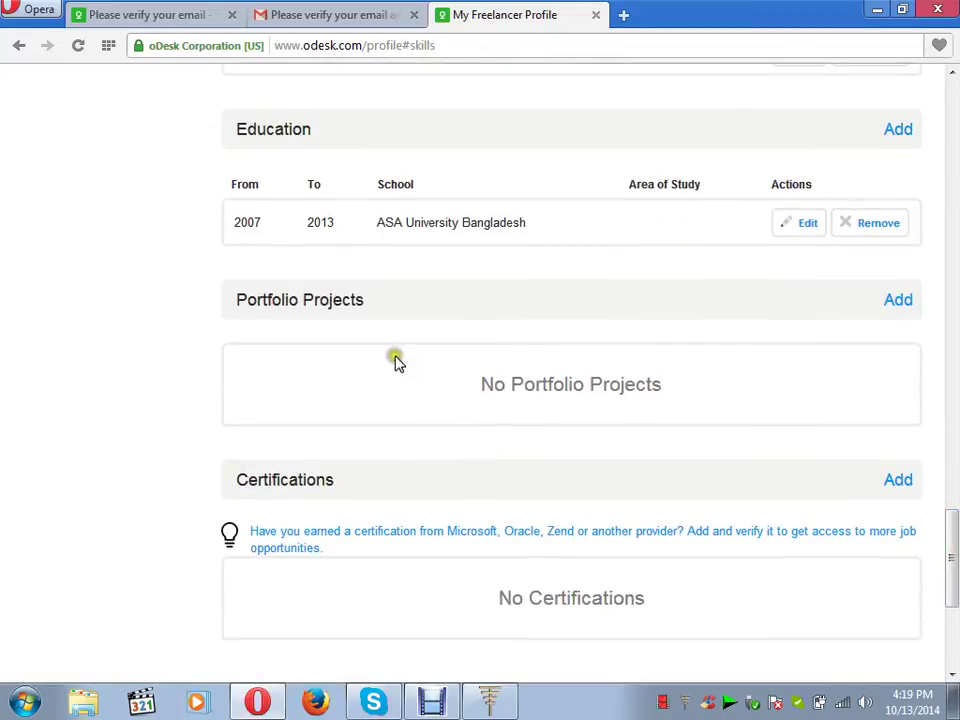
{"action": "left_click", "coordinate": [807, 226]}
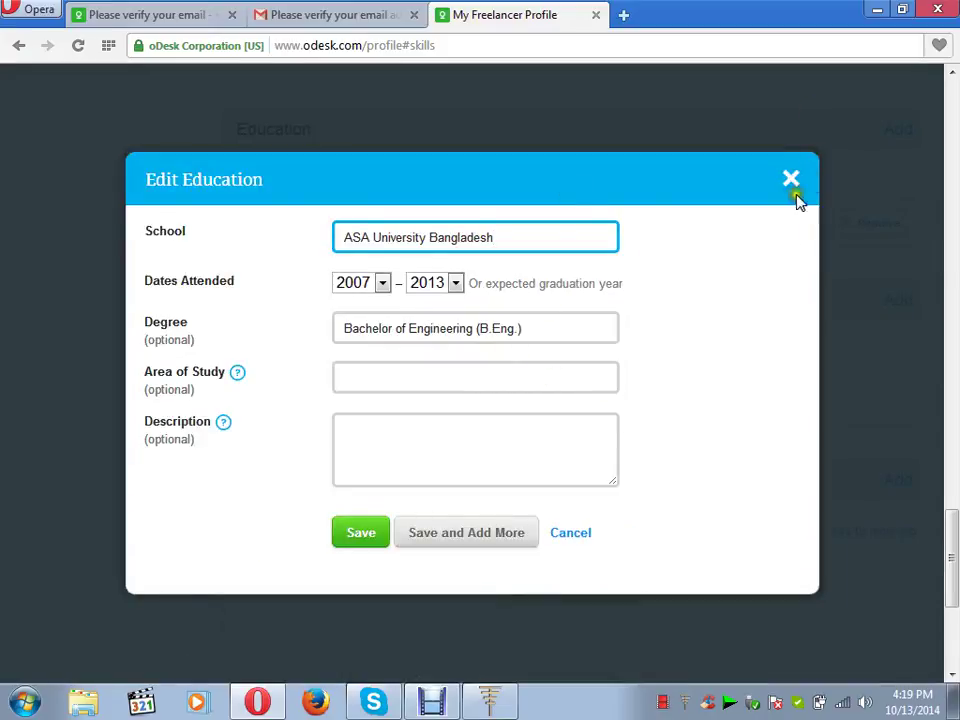
{"action": "left_click", "coordinate": [790, 183]}
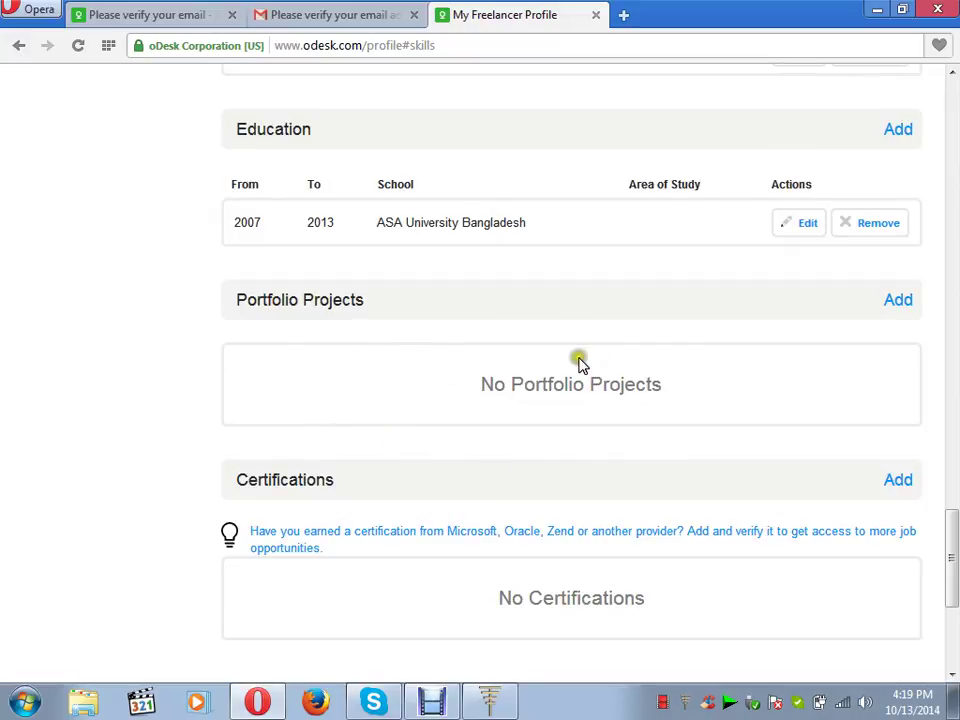
- Start a new entry under the Portfolio Projects heading
{"action": "left_click", "coordinate": [898, 302]}
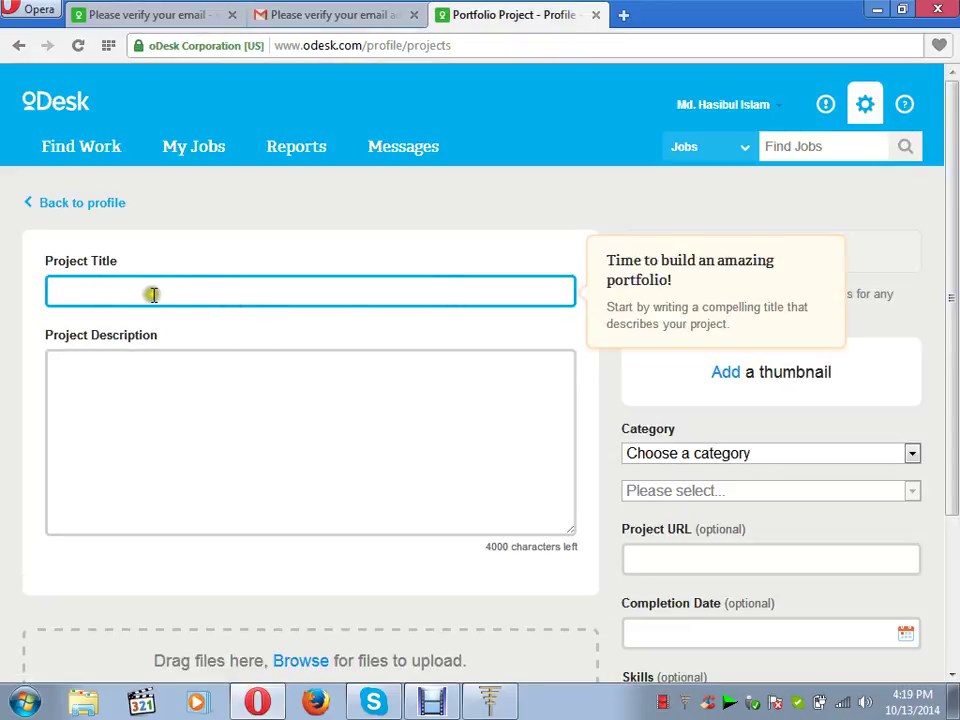
- Set the portfolio project's category to Web Development with subcategory Web Design
{"action": "left_click", "coordinate": [124, 416]}
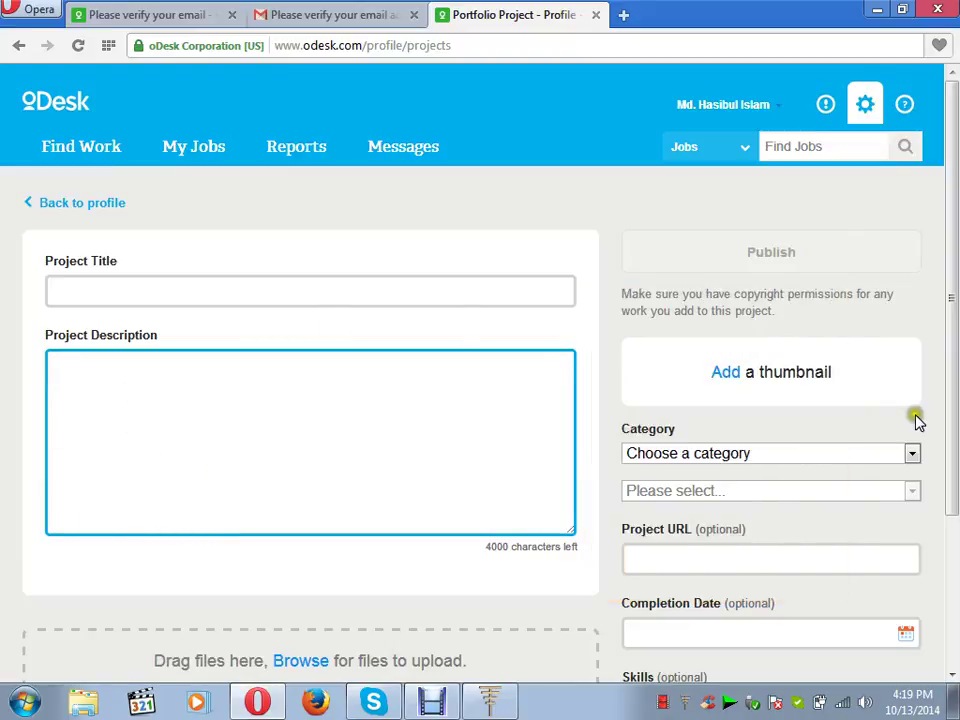
{"action": "scroll", "coordinate": [953, 678], "scroll_direction": "down", "scroll_amount": 5}
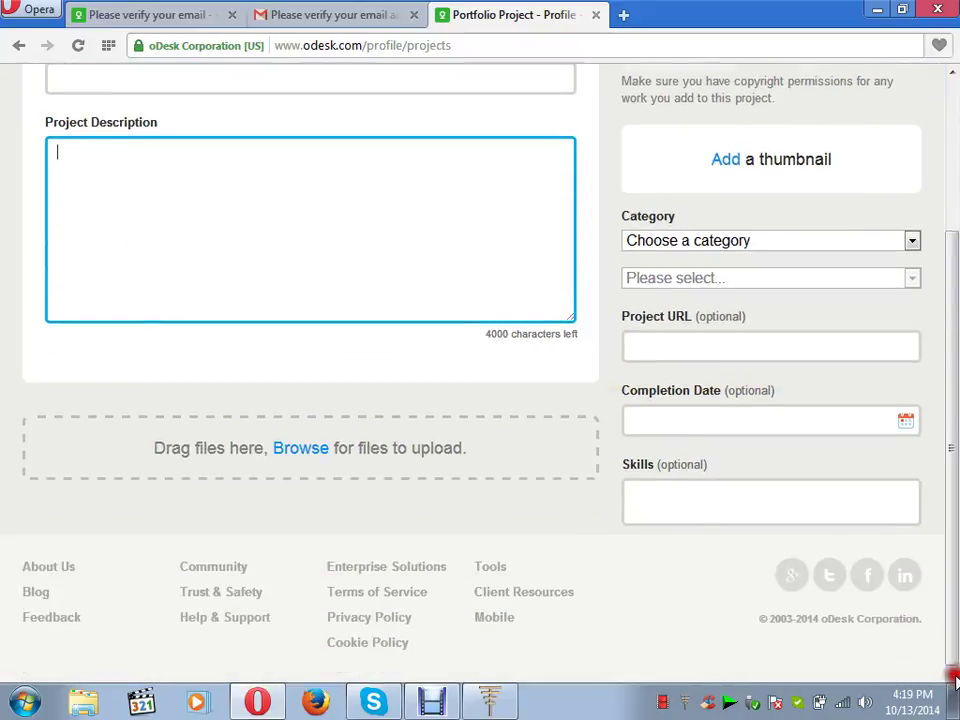
{"action": "left_click", "coordinate": [306, 453]}
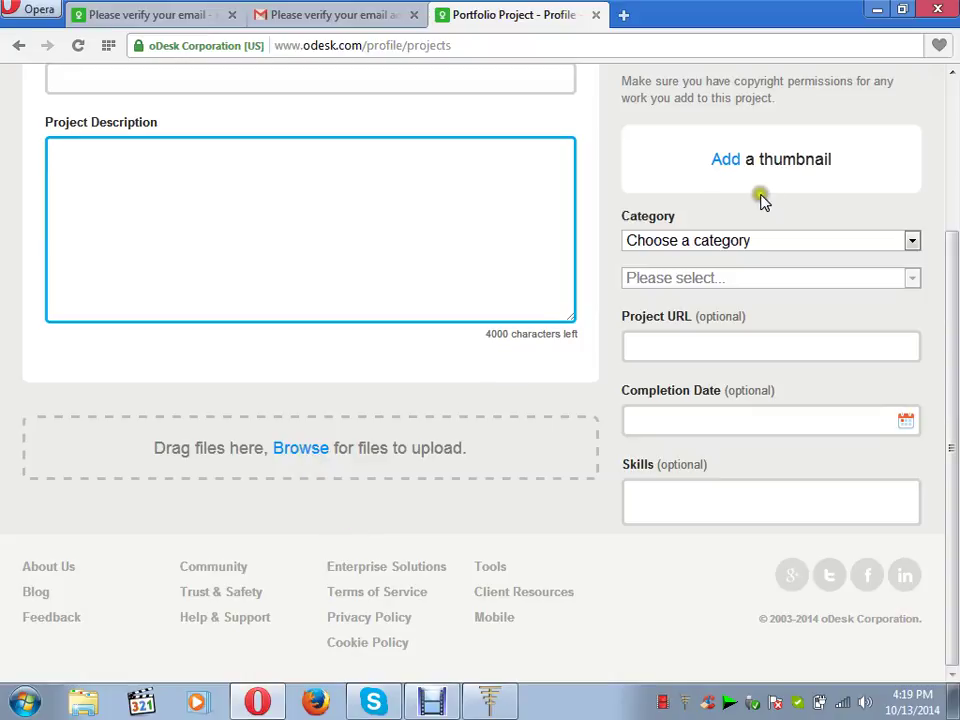
{"action": "left_click", "coordinate": [912, 242]}
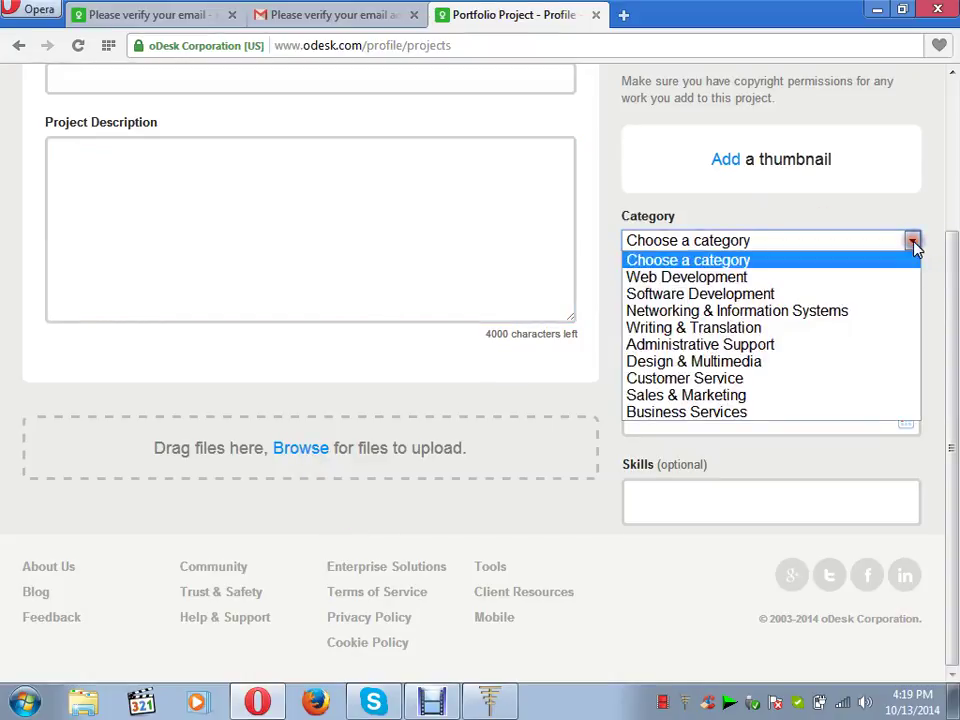
{"action": "left_click", "coordinate": [895, 279]}
{"action": "left_click", "coordinate": [912, 279]}
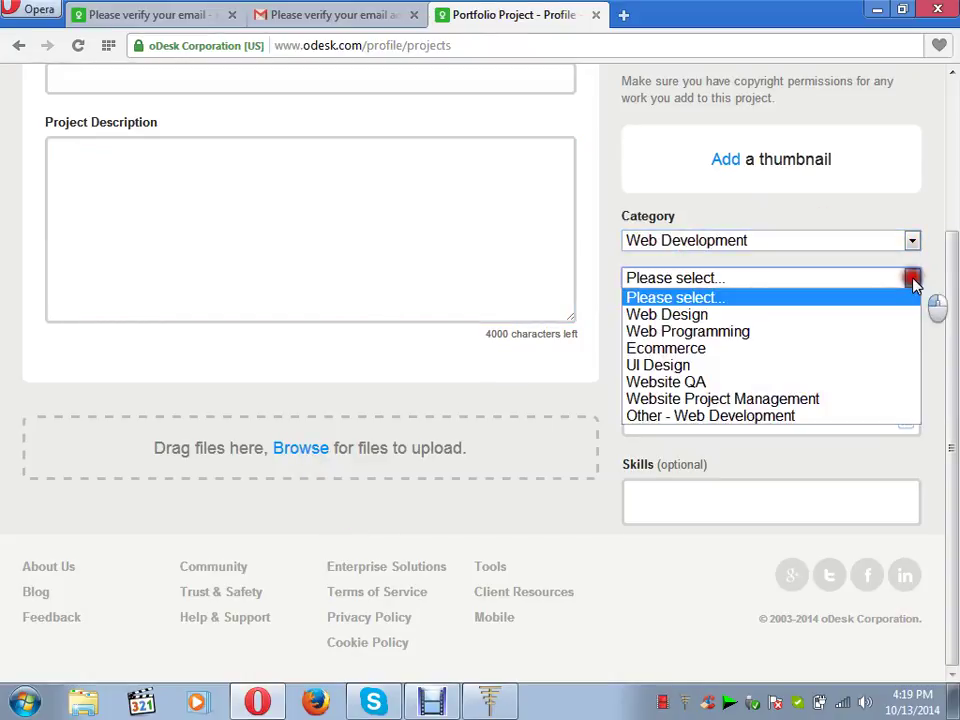
{"action": "left_click", "coordinate": [876, 315]}
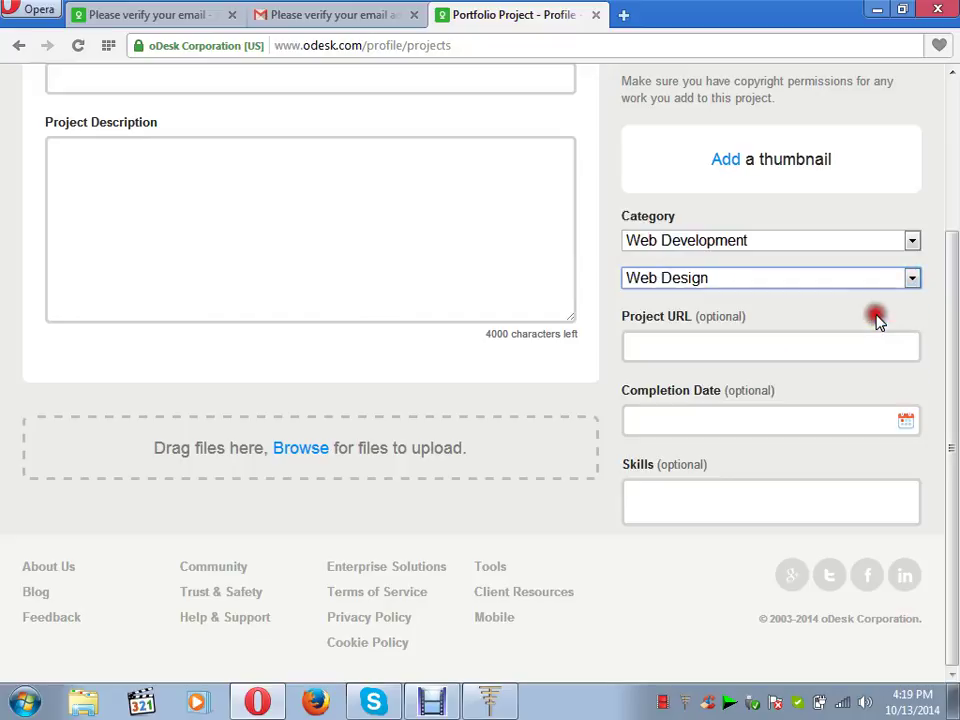
- Leave the unsaved portfolio form using the browser Back button
{"action": "left_click", "coordinate": [814, 357]}
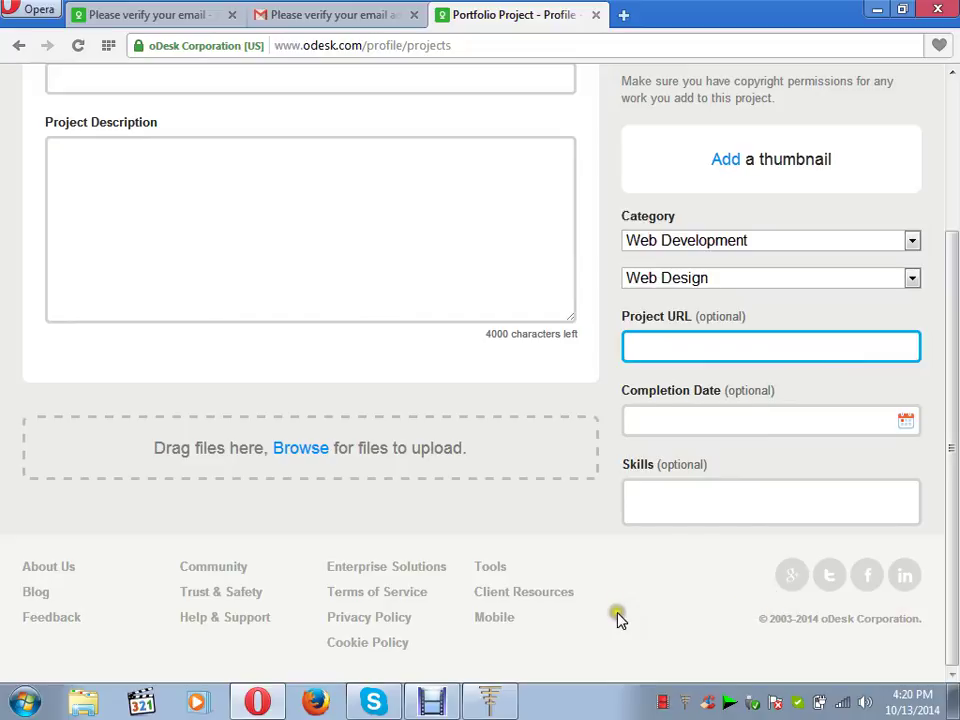
{"action": "scroll", "coordinate": [943, 76], "scroll_direction": "up", "scroll_amount": 2}
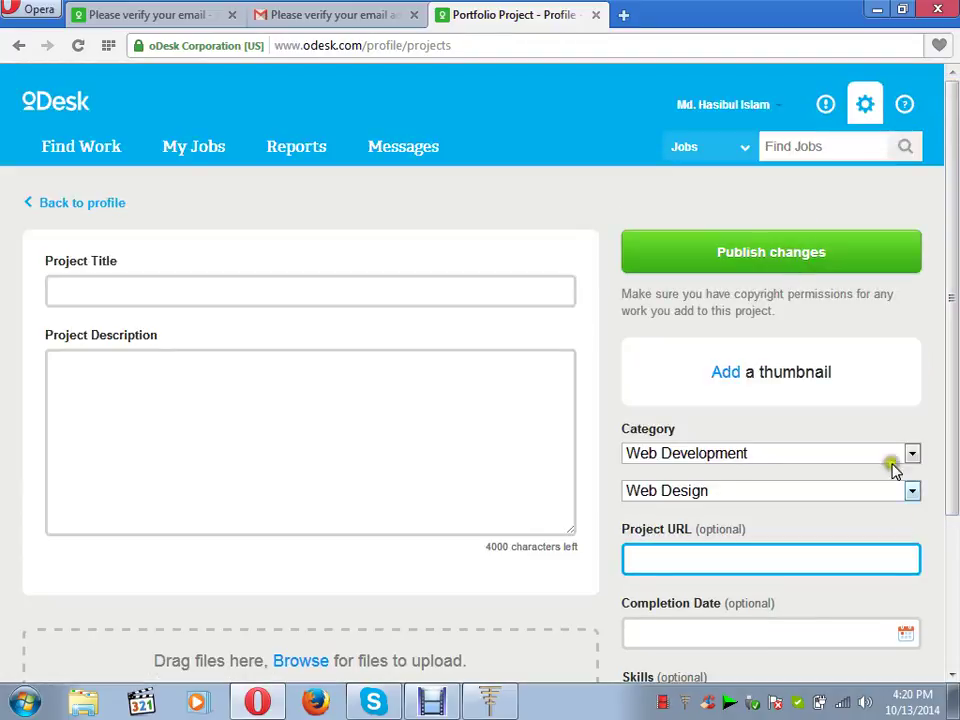
{"action": "scroll", "coordinate": [952, 675], "scroll_direction": "down", "scroll_amount": 3}
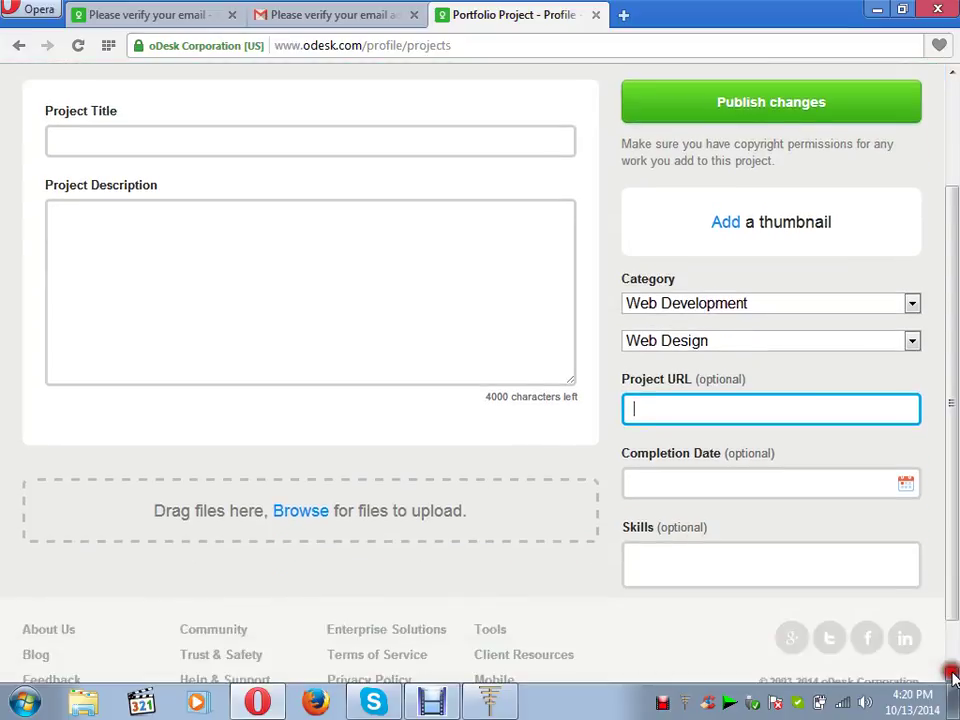
{"action": "scroll", "coordinate": [955, 120], "scroll_direction": "up", "scroll_amount": 2}
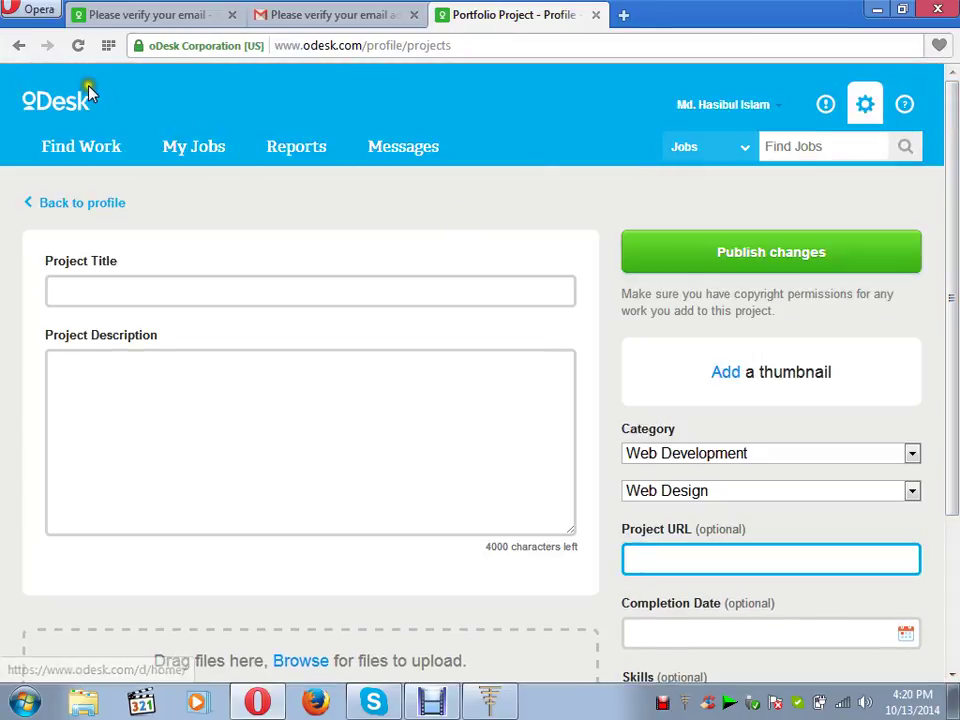
{"action": "left_click", "coordinate": [18, 47]}
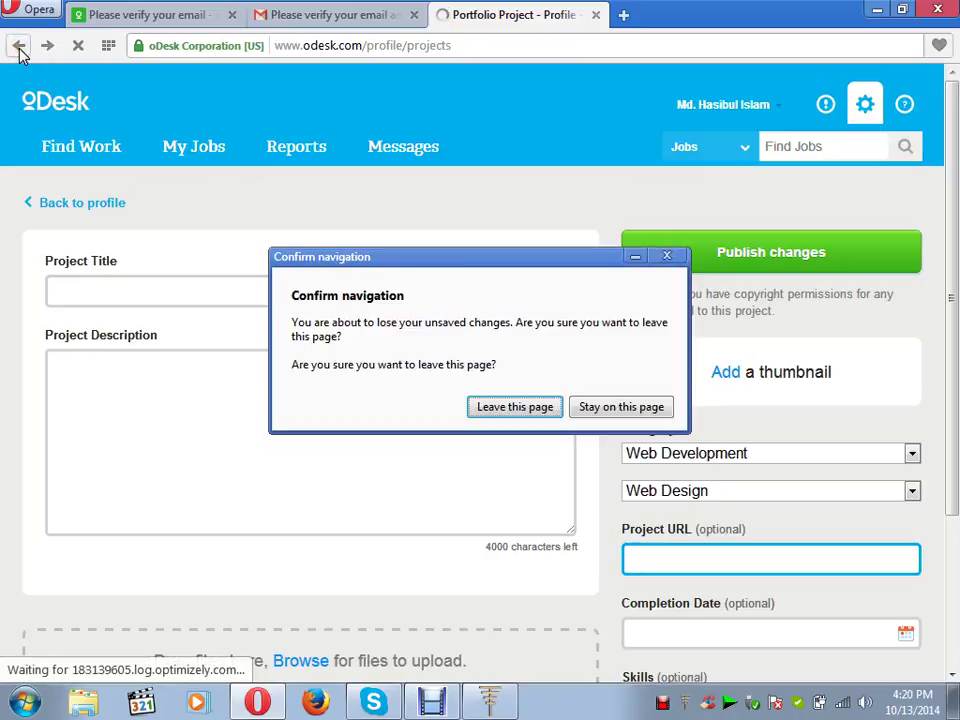
- Confirm 'Leave this page' to discard the project, then go back to the Find Jobs home page
{"action": "left_click", "coordinate": [508, 412]}
{"action": "mouse_move", "coordinate": [507, 420]}
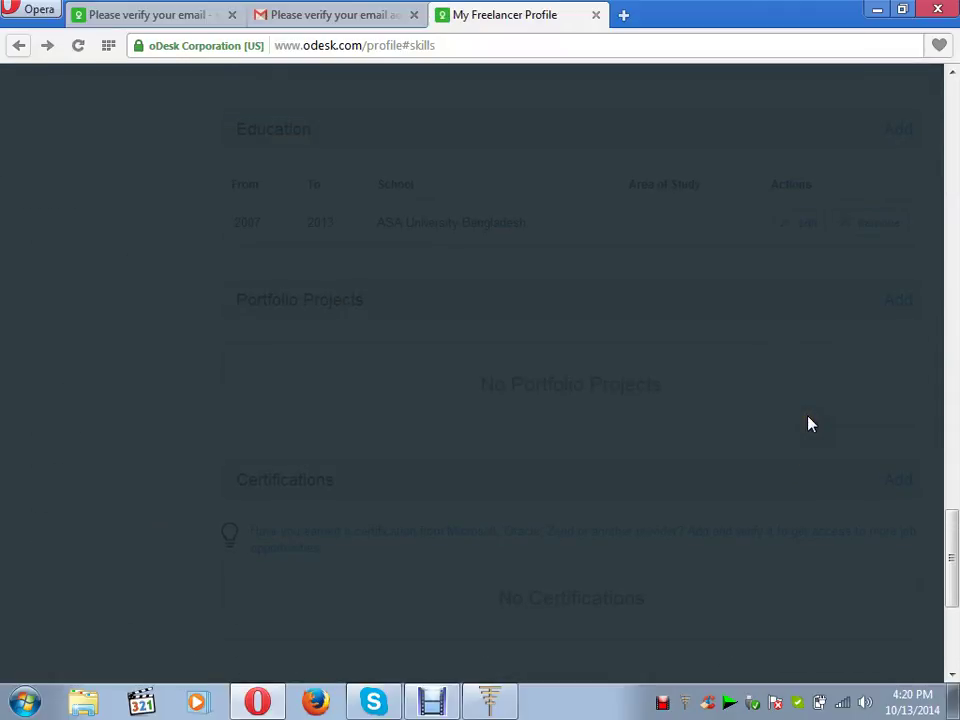
{"action": "left_click", "coordinate": [80, 134]}
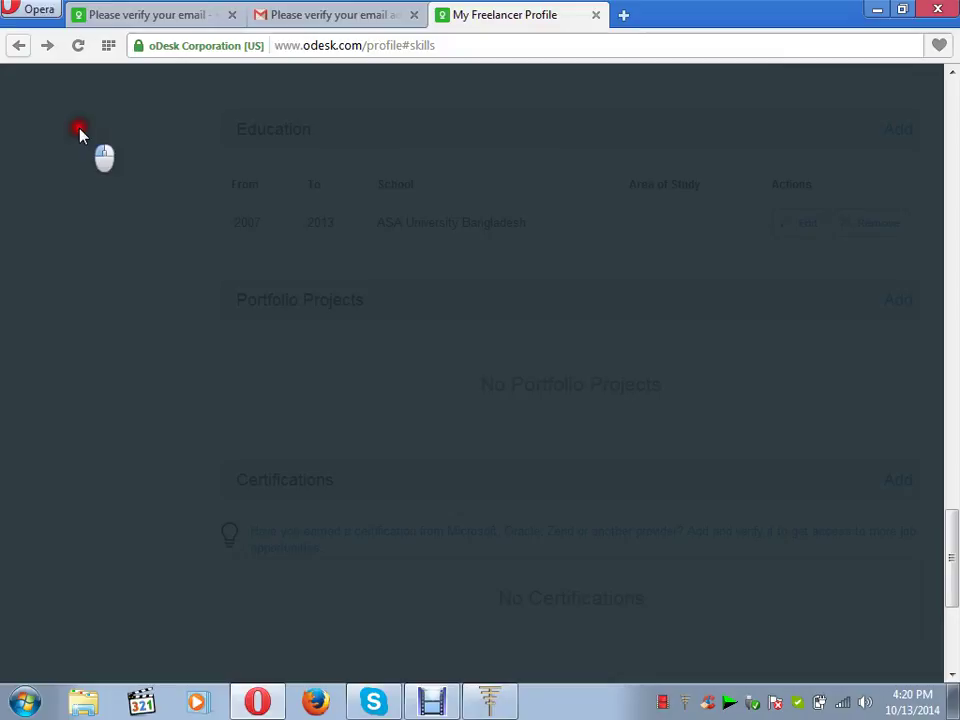
{"action": "left_click", "coordinate": [18, 47]}
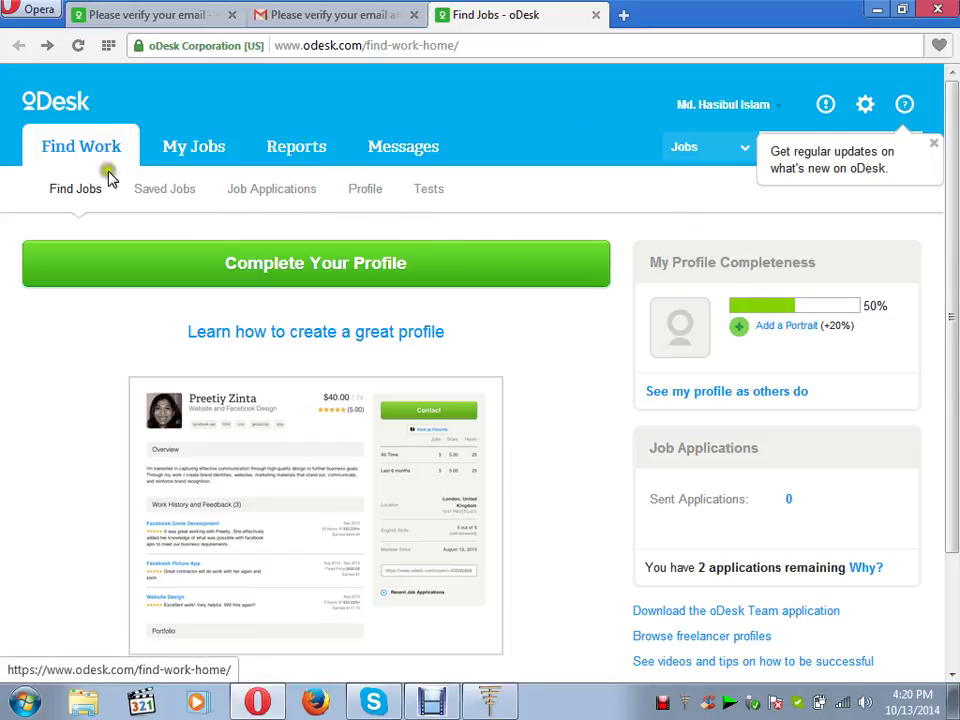
- Go to Profile under Find Work and choose 'Edit my Profile'
{"action": "left_click", "coordinate": [369, 195]}
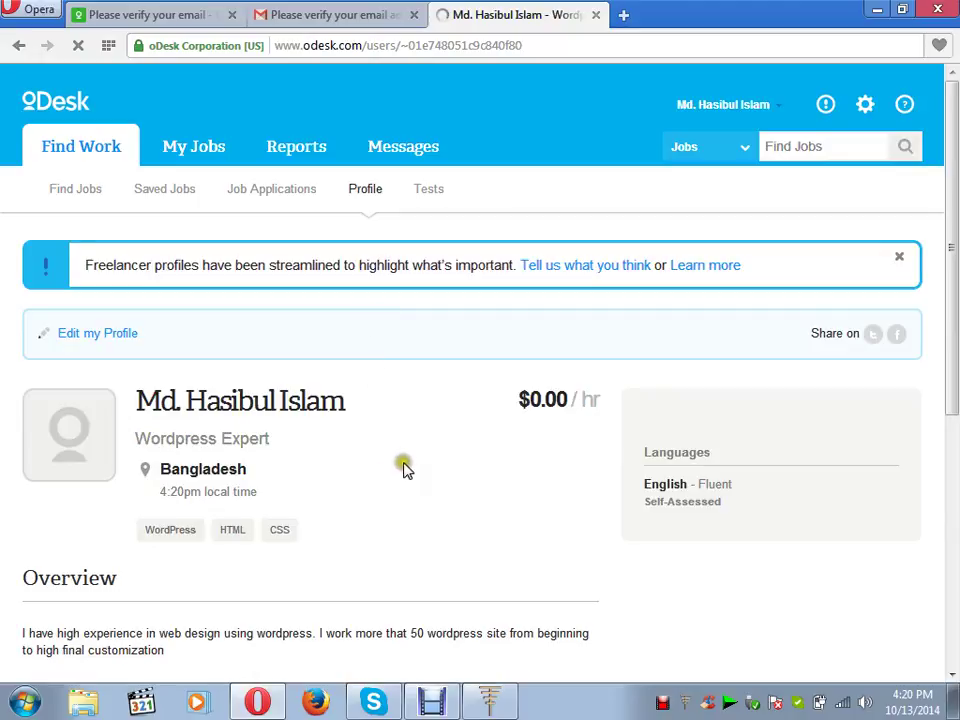
{"action": "left_click", "coordinate": [118, 339]}
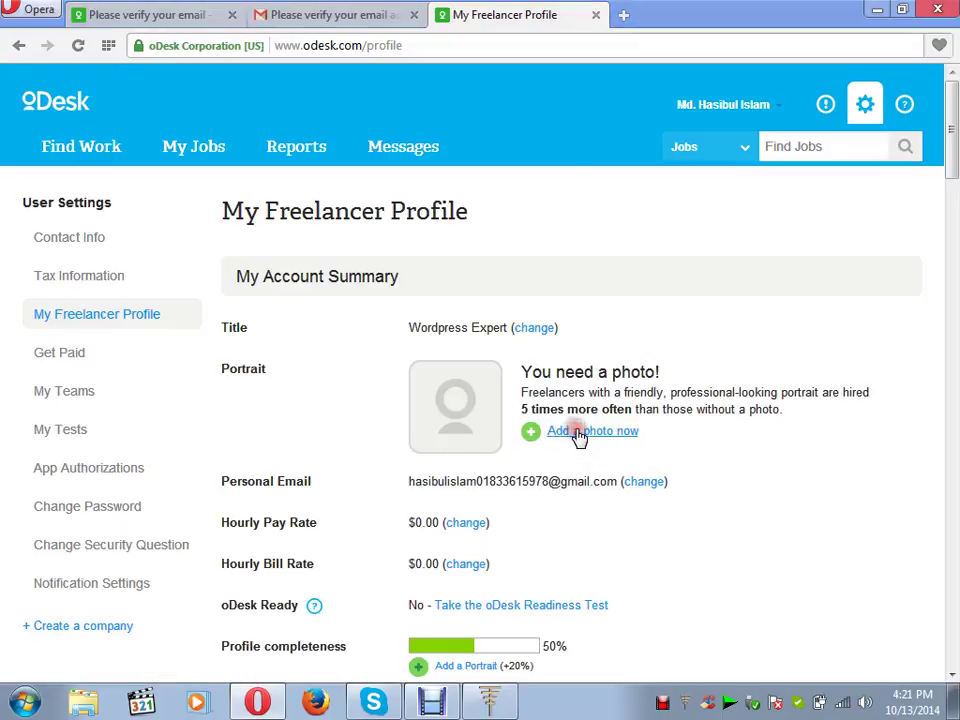
- Start adding a portrait and open the passport photos folder on the PERSONAL DATA (G:) drive
{"action": "left_click", "coordinate": [578, 434]}
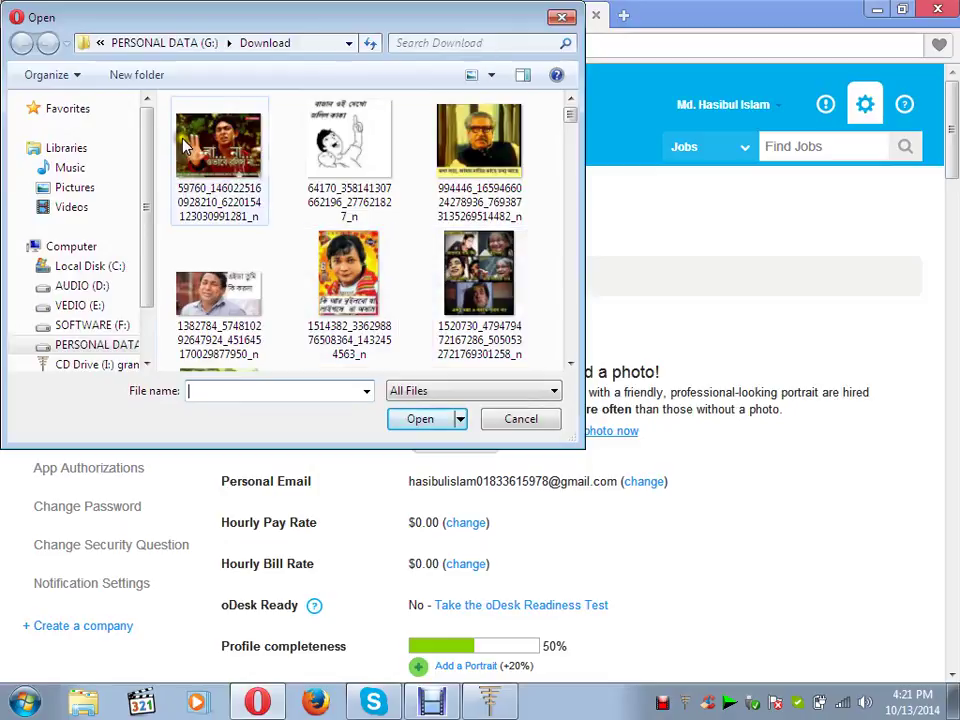
{"action": "left_click", "coordinate": [100, 344]}
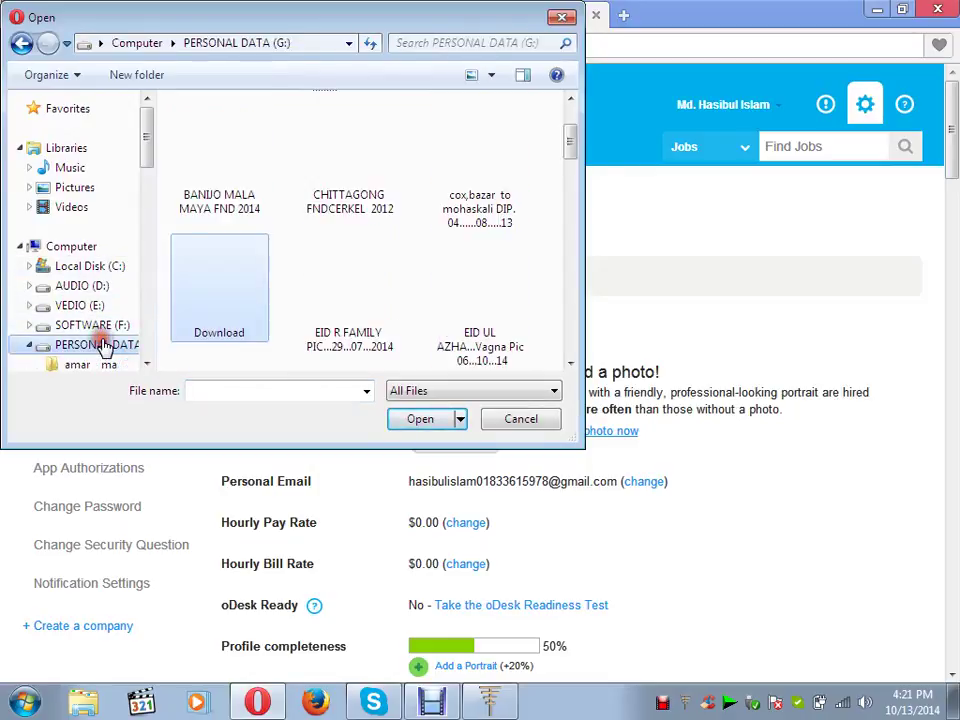
{"action": "left_click", "coordinate": [570, 364]}
{"action": "left_click", "coordinate": [570, 364]}
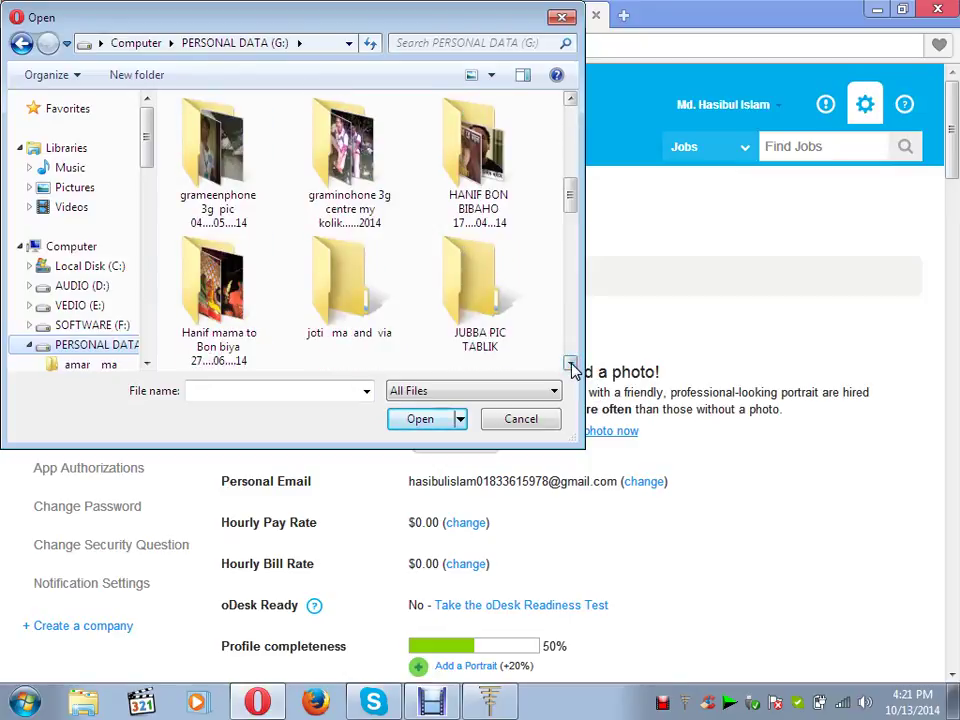
{"action": "left_click", "coordinate": [570, 364]}
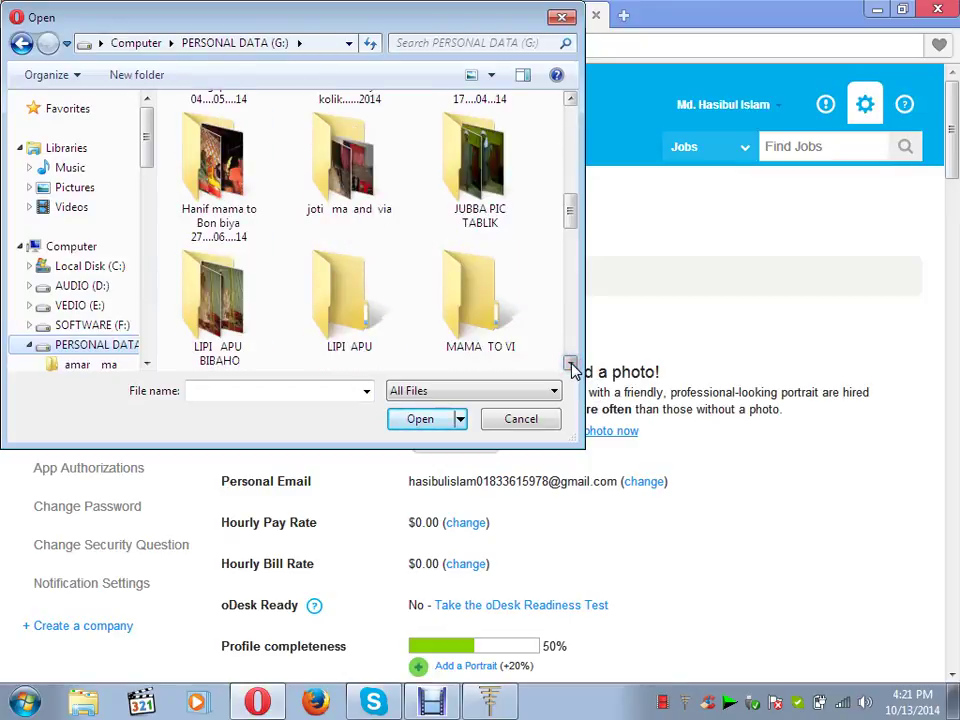
{"action": "left_click", "coordinate": [570, 364]}
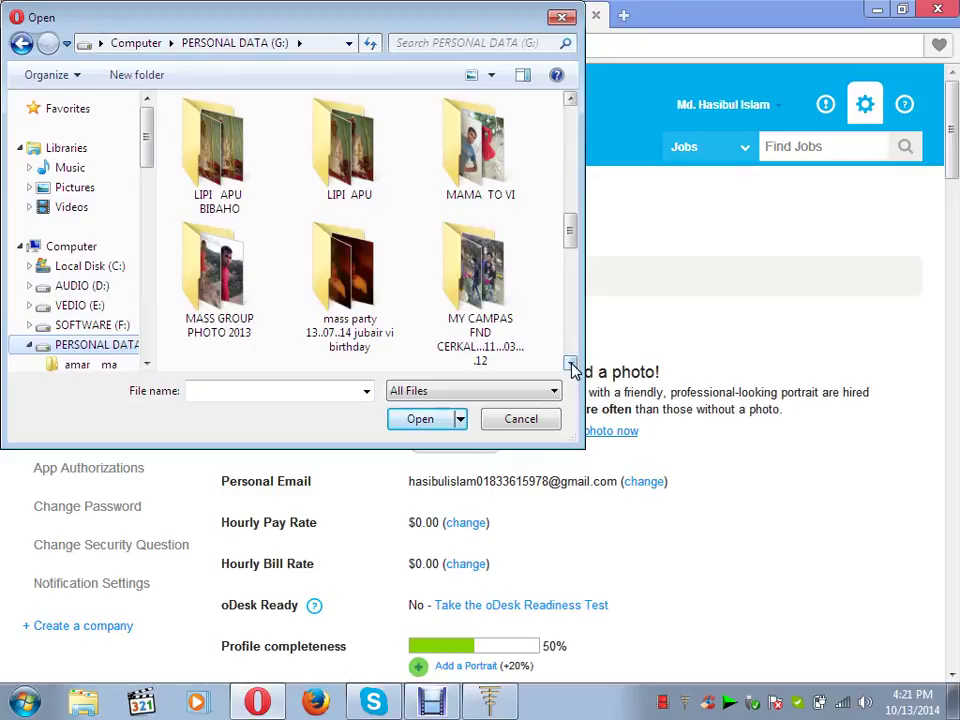
{"action": "left_click", "coordinate": [570, 364]}
{"action": "left_click", "coordinate": [570, 364]}
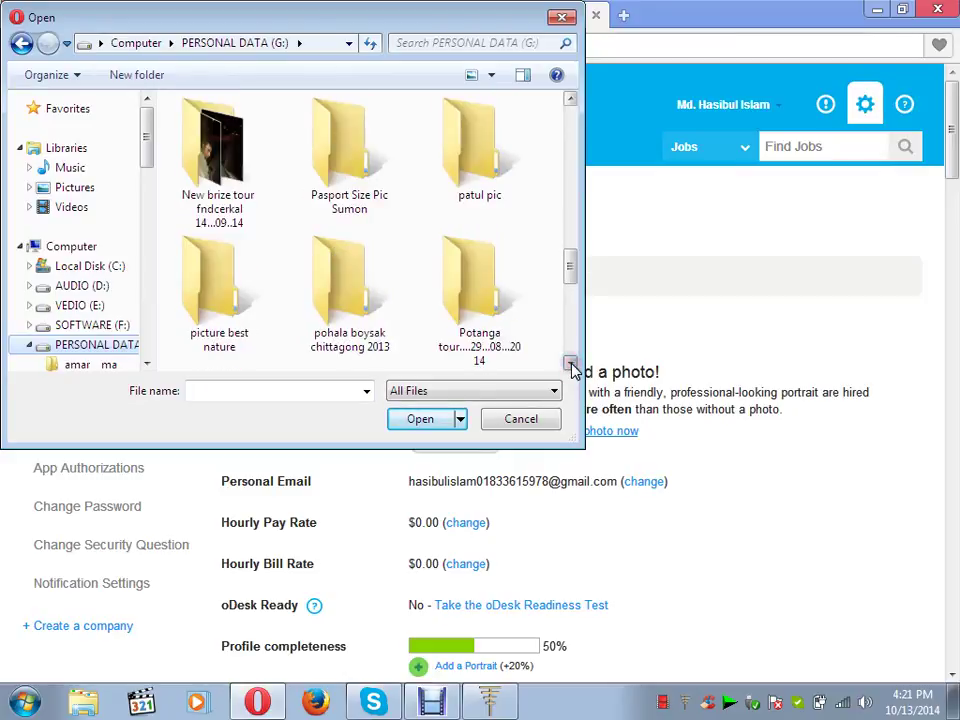
{"action": "double_click", "coordinate": [350, 165]}
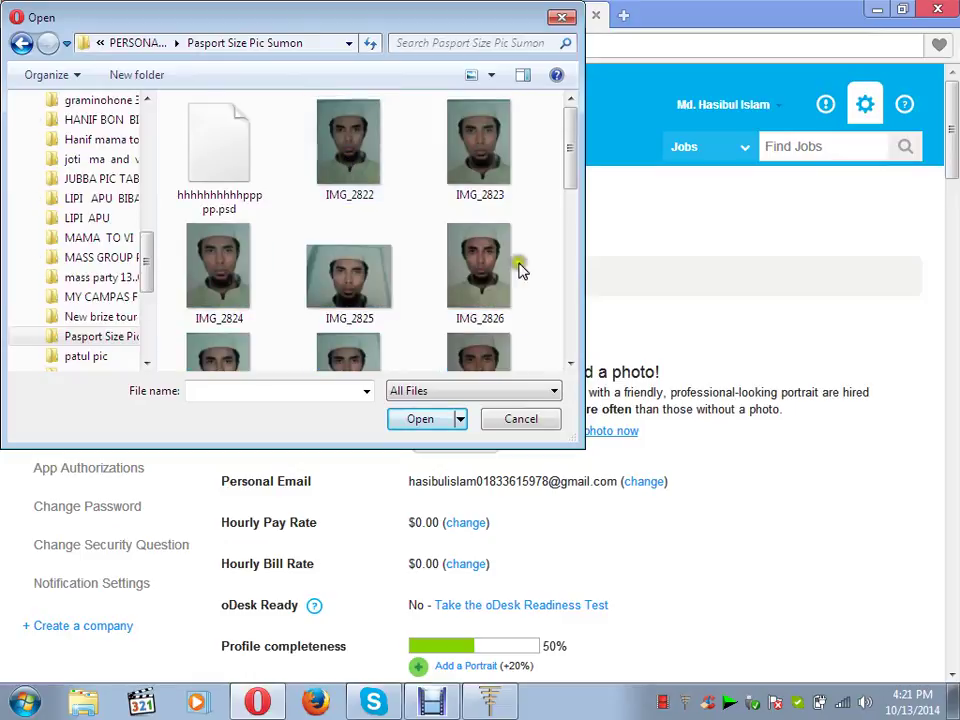
- Scroll through the passport photos and upload IMG_2827 as the portrait
{"action": "left_click", "coordinate": [570, 364]}
{"action": "left_click", "coordinate": [570, 364]}
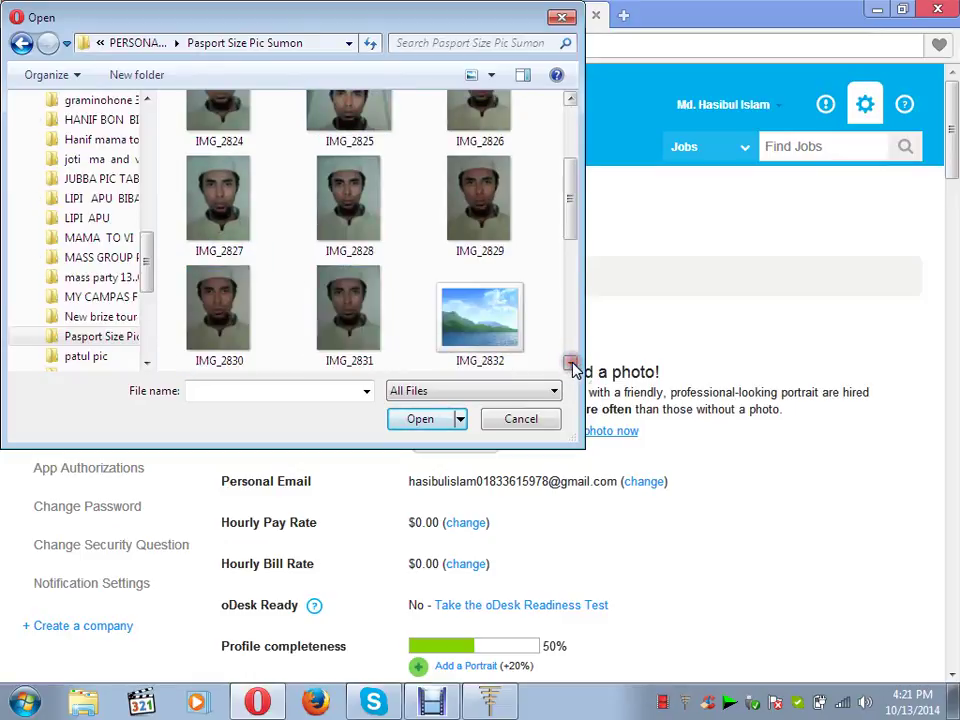
{"action": "left_click", "coordinate": [570, 364]}
{"action": "left_click", "coordinate": [570, 99]}
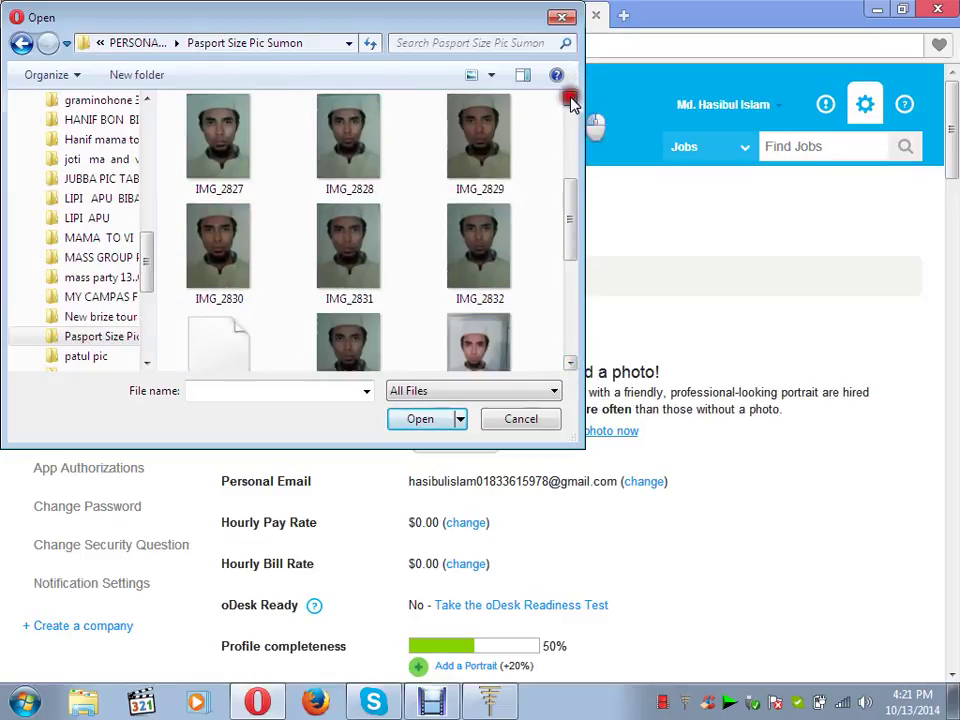
{"action": "left_click", "coordinate": [570, 99]}
{"action": "left_click", "coordinate": [570, 99]}
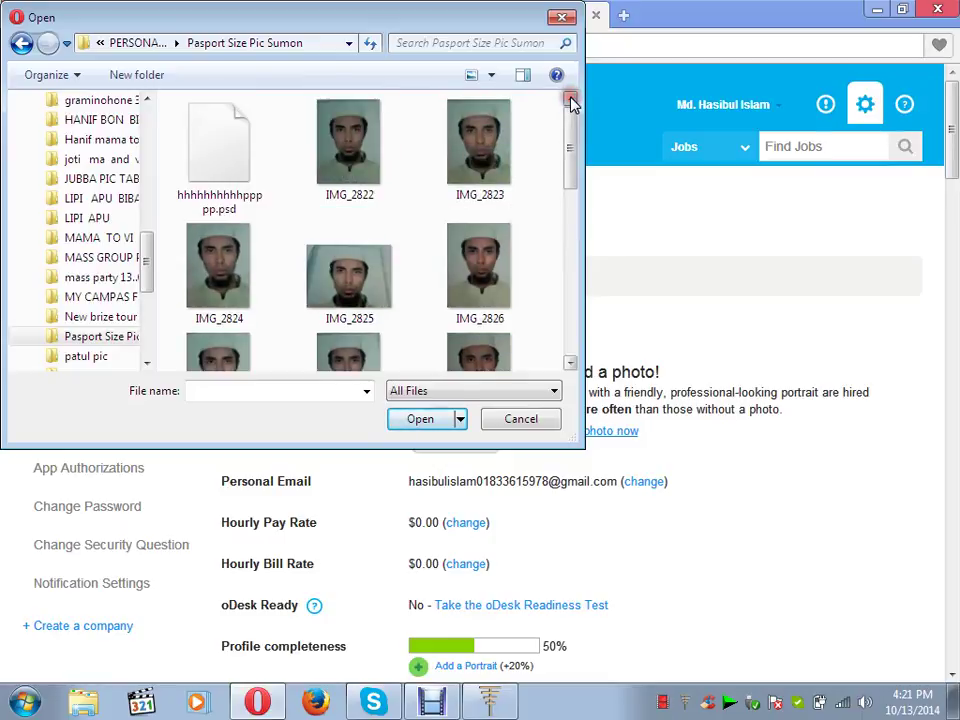
{"action": "left_click", "coordinate": [569, 345]}
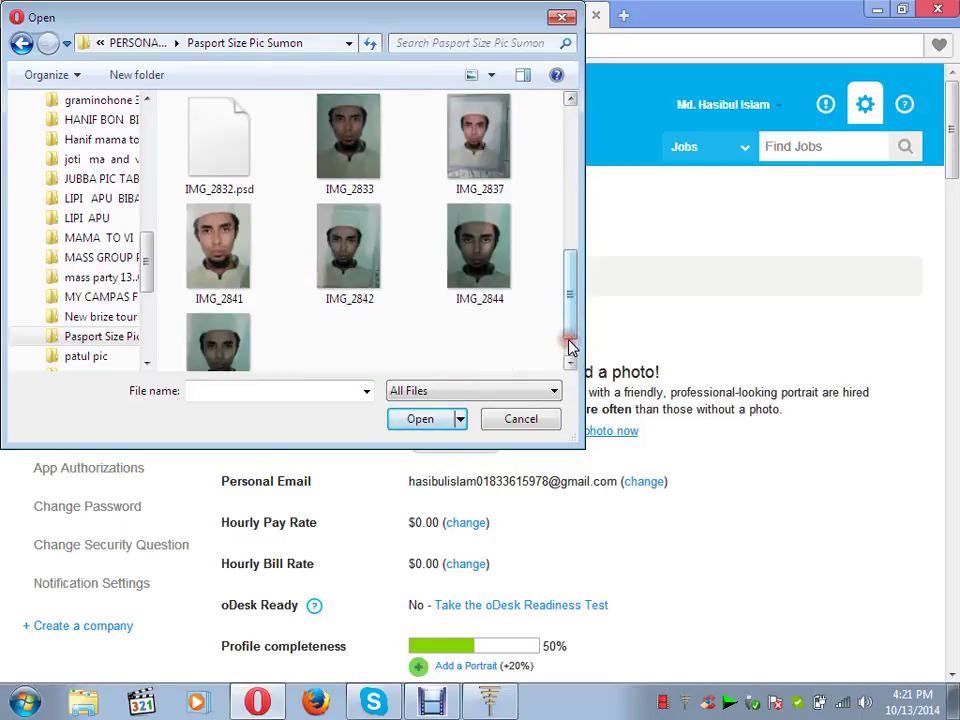
{"action": "left_click", "coordinate": [570, 99]}
{"action": "left_click", "coordinate": [571, 101]}
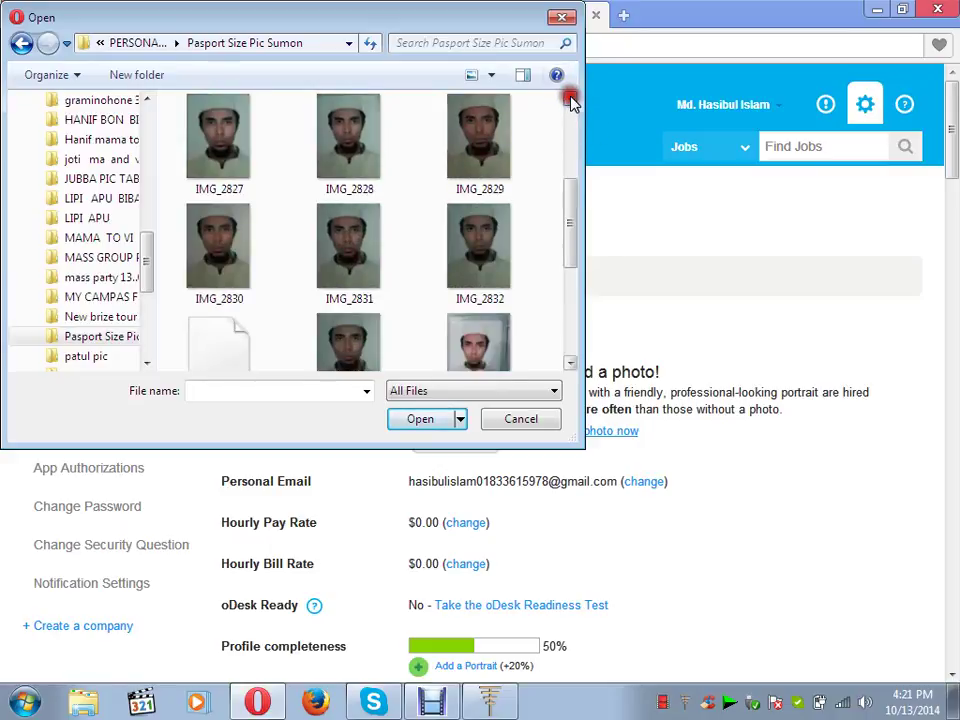
{"action": "left_click", "coordinate": [570, 100]}
{"action": "left_click", "coordinate": [570, 100]}
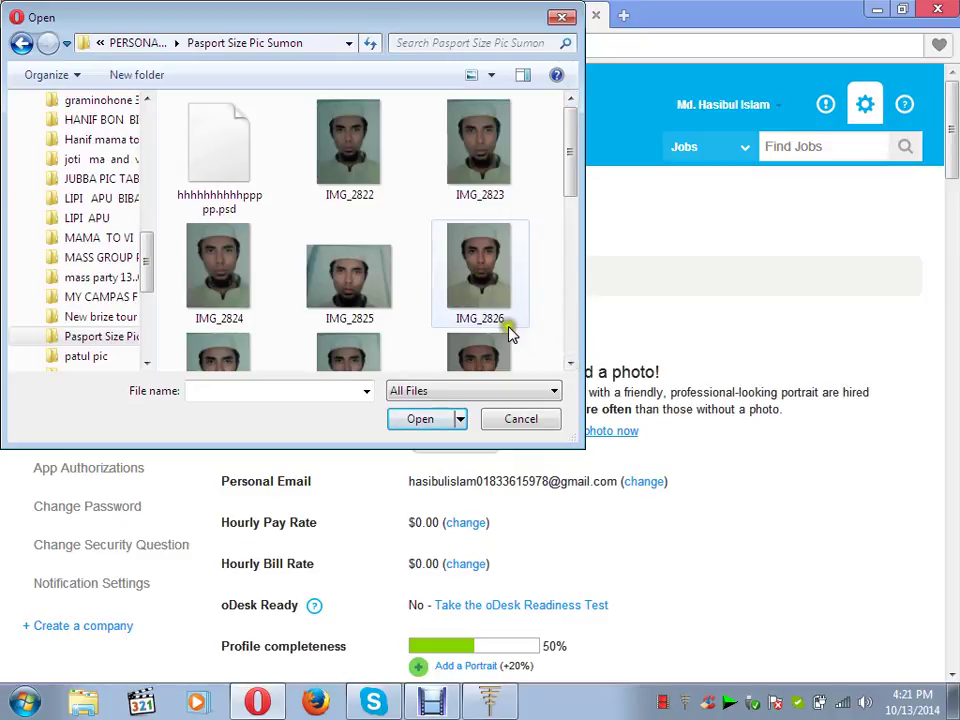
{"action": "left_click", "coordinate": [570, 365]}
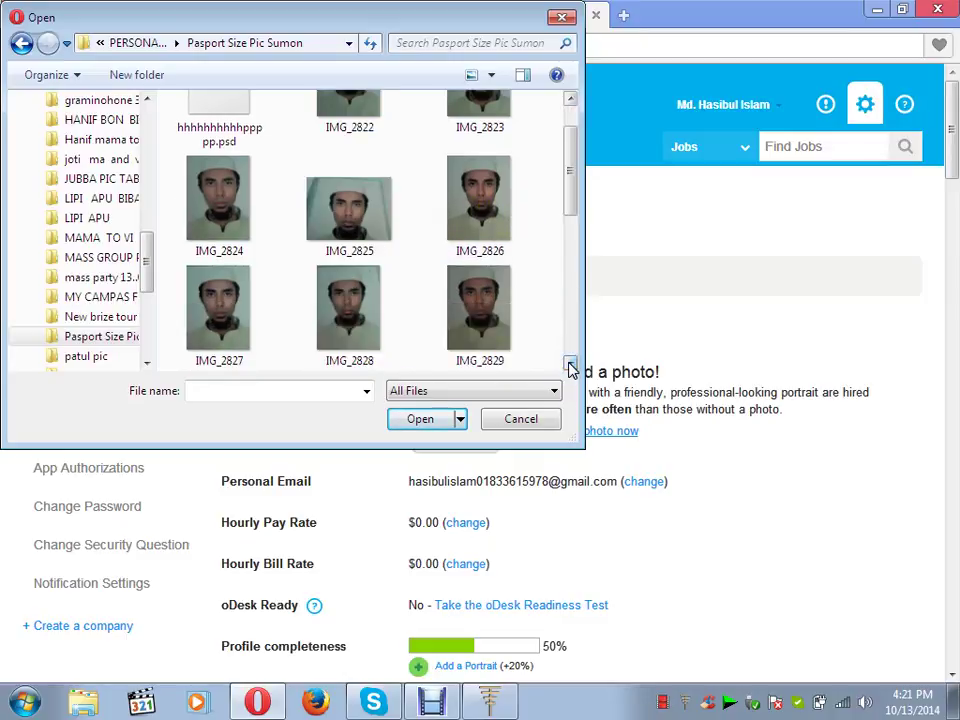
{"action": "double_click", "coordinate": [229, 304]}
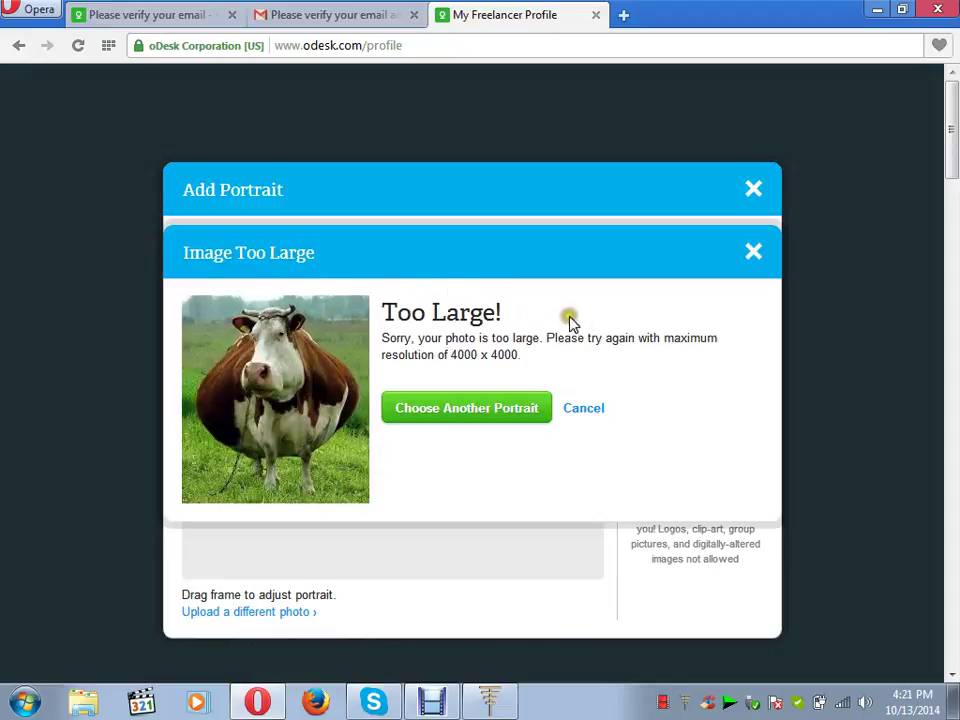
- Dismiss the Image Too Large warning and upload IMG_2826 as the portrait instead
{"action": "left_click", "coordinate": [753, 252]}
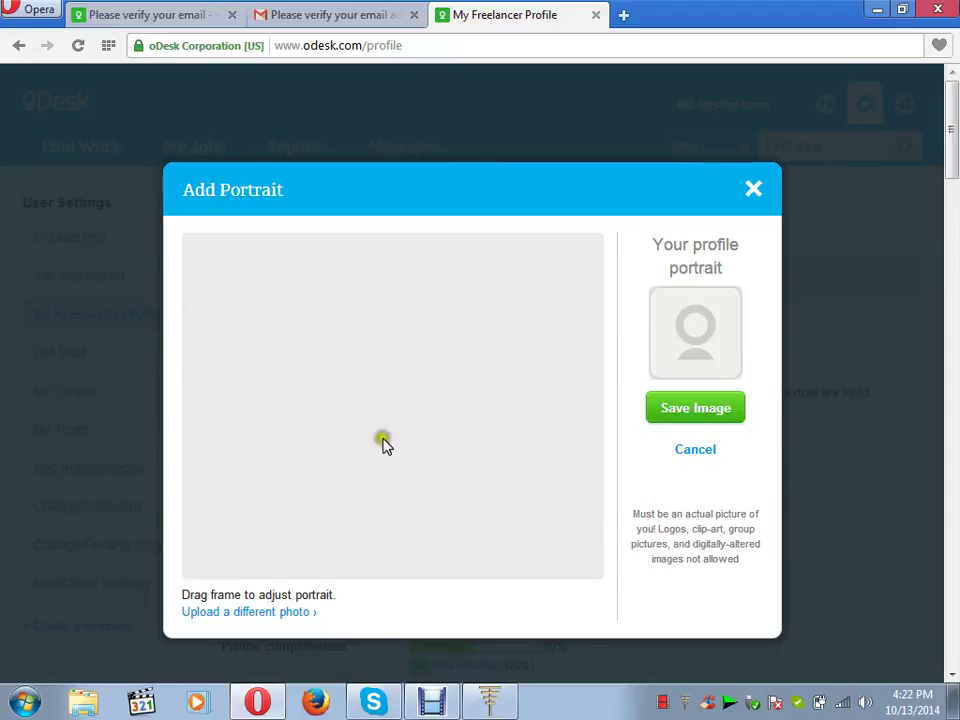
{"action": "left_click", "coordinate": [247, 612]}
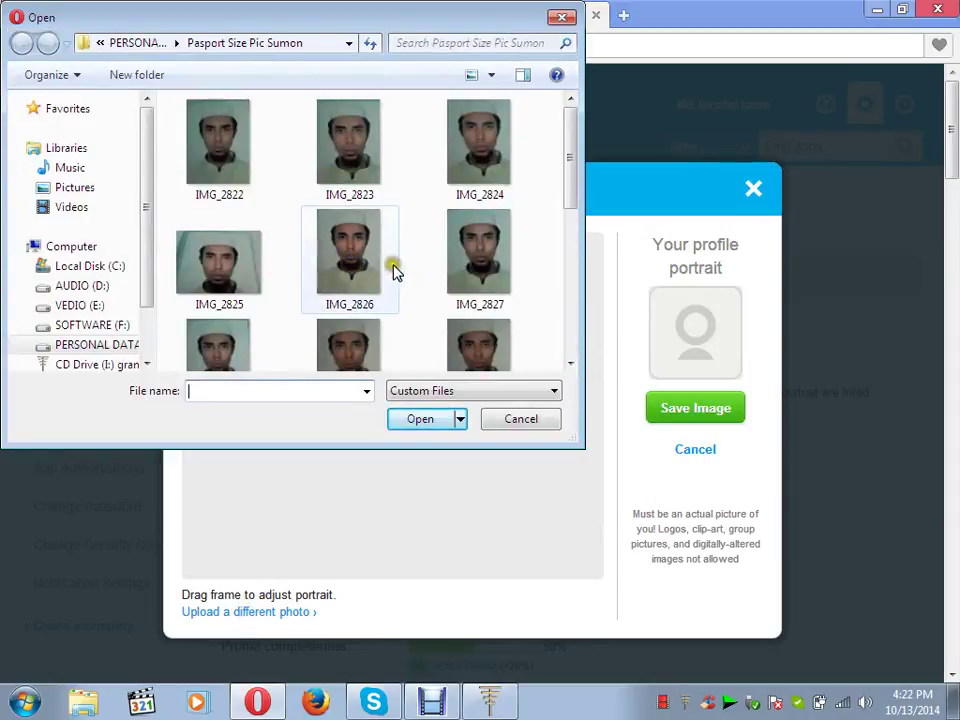
{"action": "left_click", "coordinate": [569, 364]}
{"action": "left_click", "coordinate": [569, 364]}
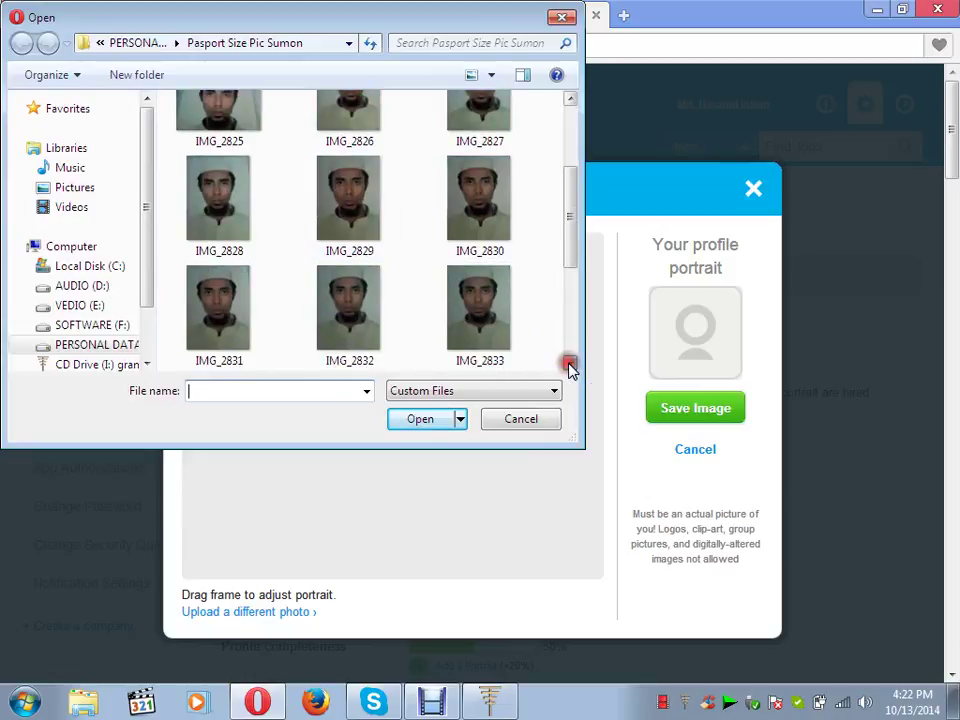
{"action": "left_click", "coordinate": [569, 364]}
{"action": "left_click", "coordinate": [569, 364]}
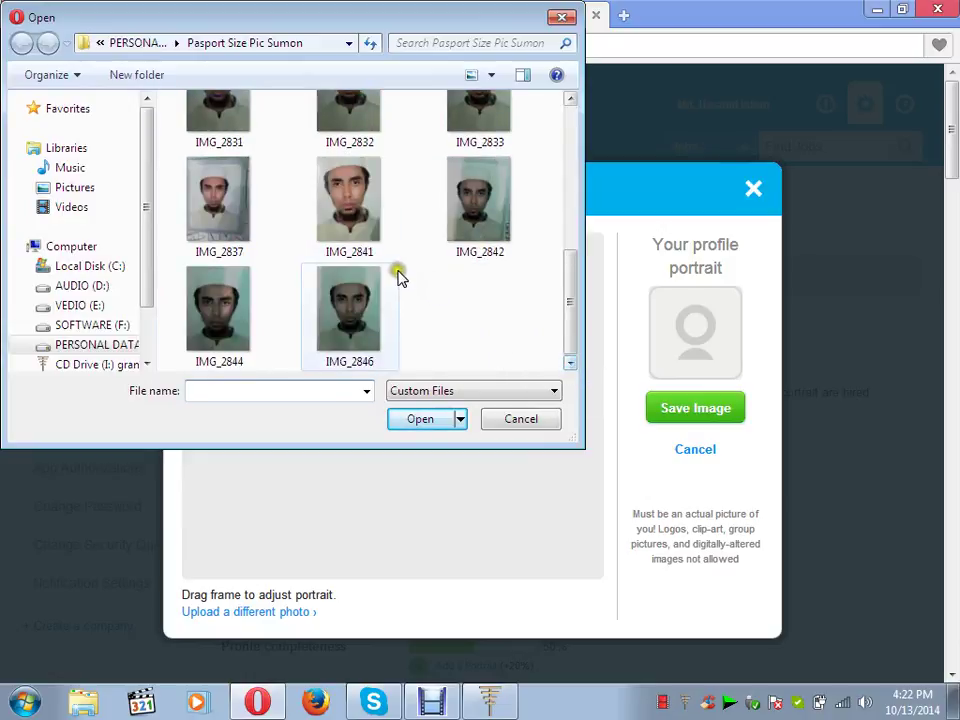
{"action": "left_click", "coordinate": [570, 101]}
{"action": "left_click", "coordinate": [570, 101]}
{"action": "left_click", "coordinate": [570, 101]}
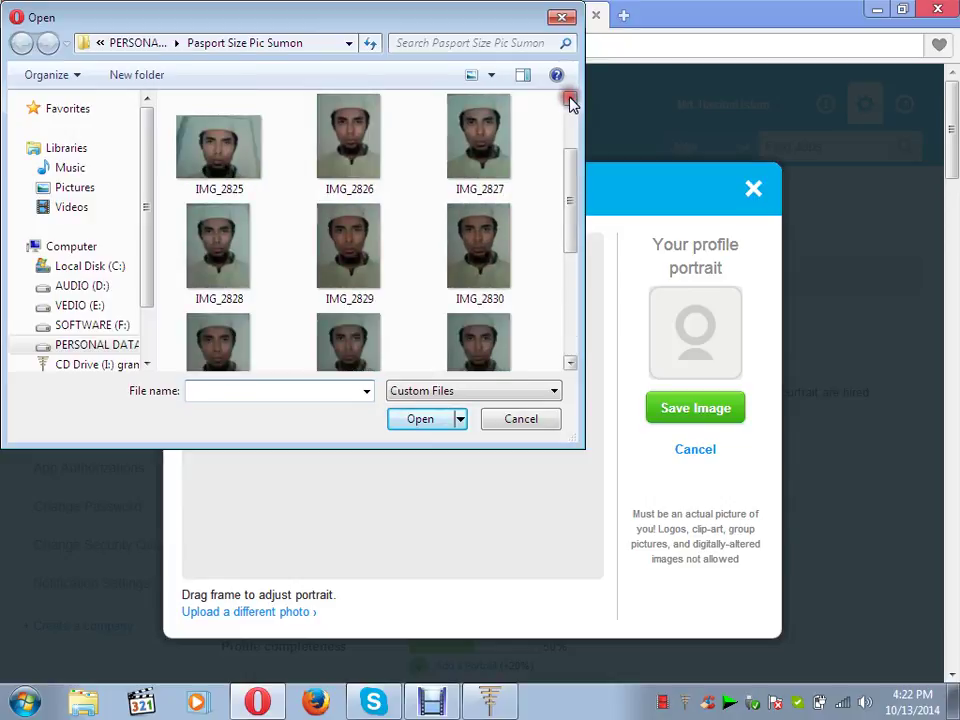
{"action": "left_click", "coordinate": [570, 101]}
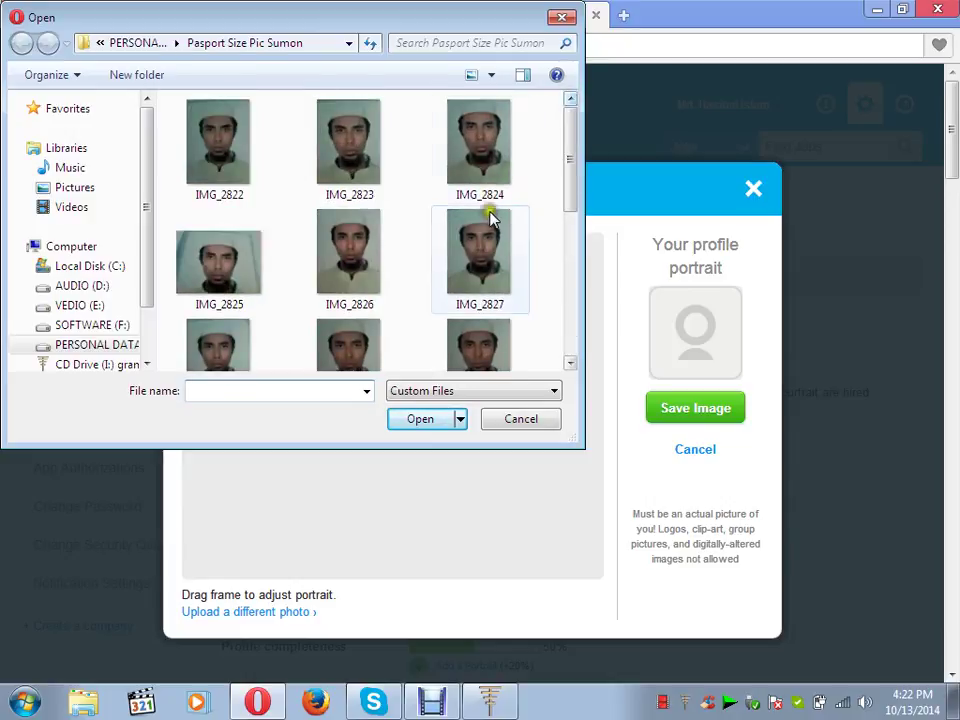
{"action": "double_click", "coordinate": [362, 264]}
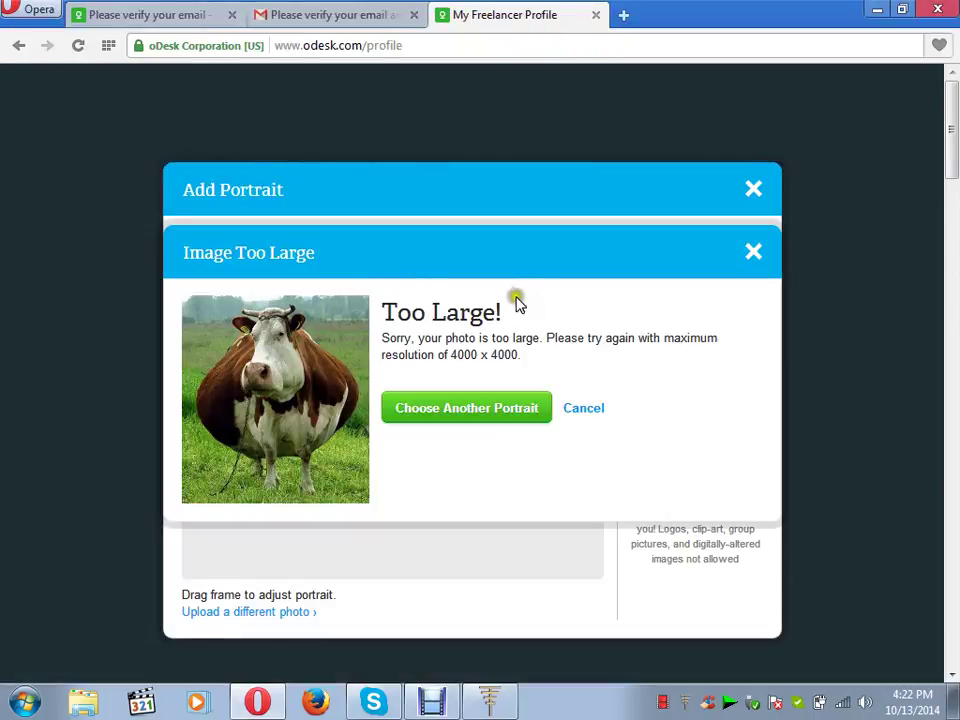
- Dismiss the too-large warning, browse for another photo, then close the file chooser without choosing one
{"action": "left_click", "coordinate": [753, 254]}
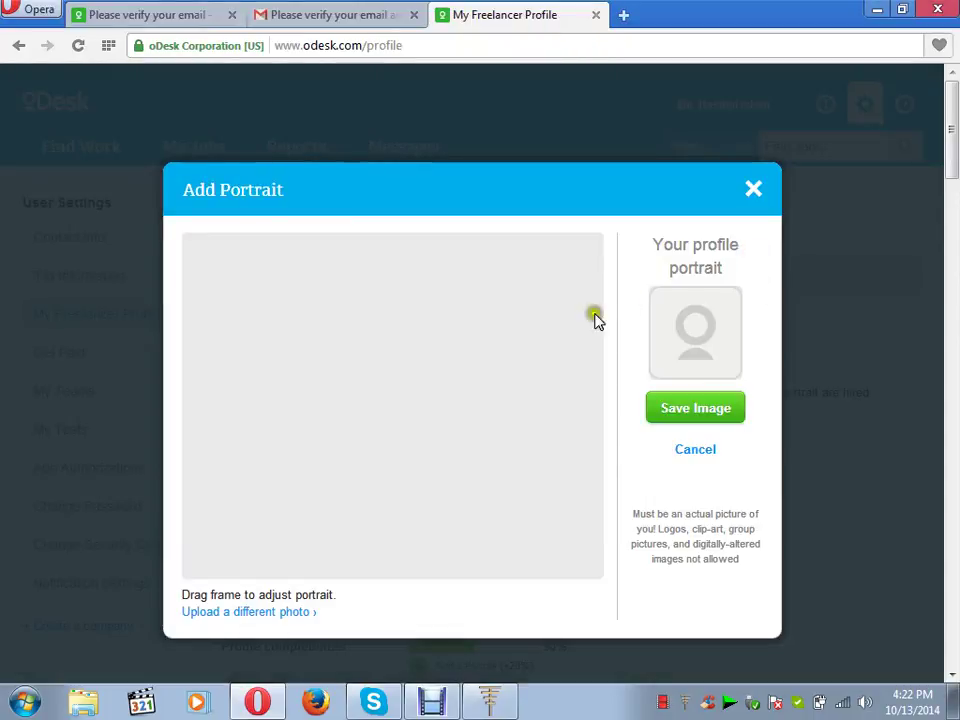
{"action": "left_click", "coordinate": [281, 614]}
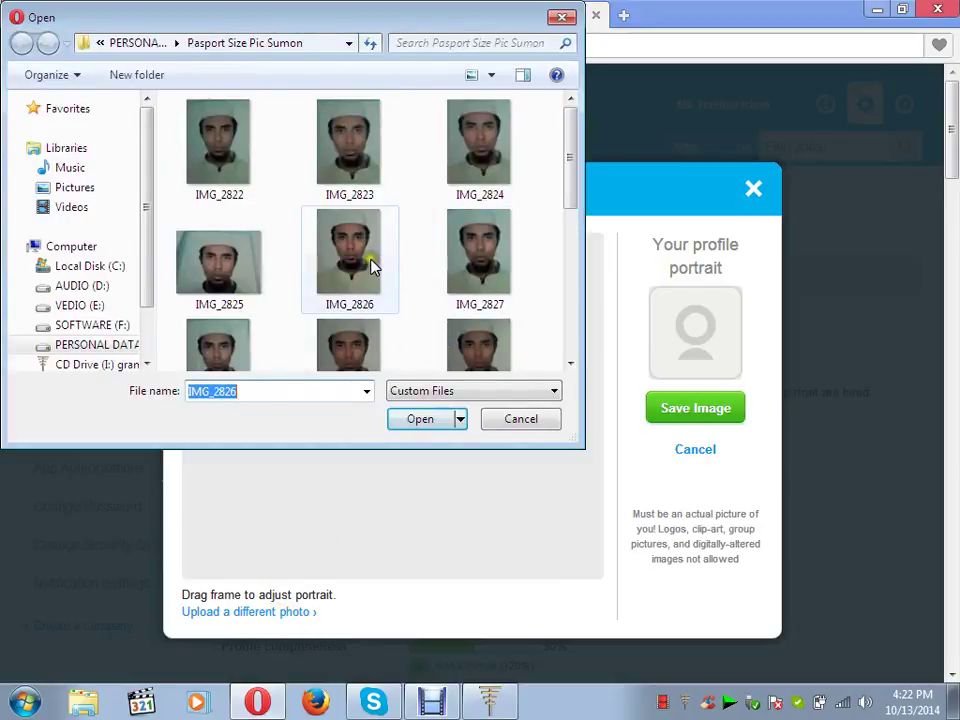
{"action": "left_click", "coordinate": [394, 267]}
{"action": "left_click", "coordinate": [571, 363]}
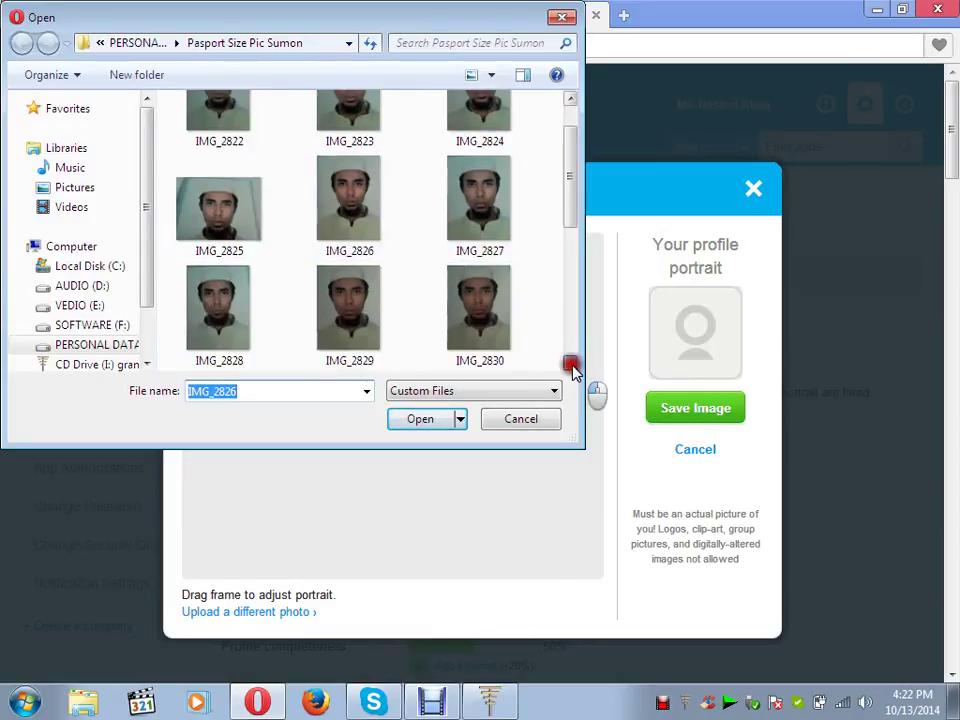
{"action": "left_click", "coordinate": [572, 364]}
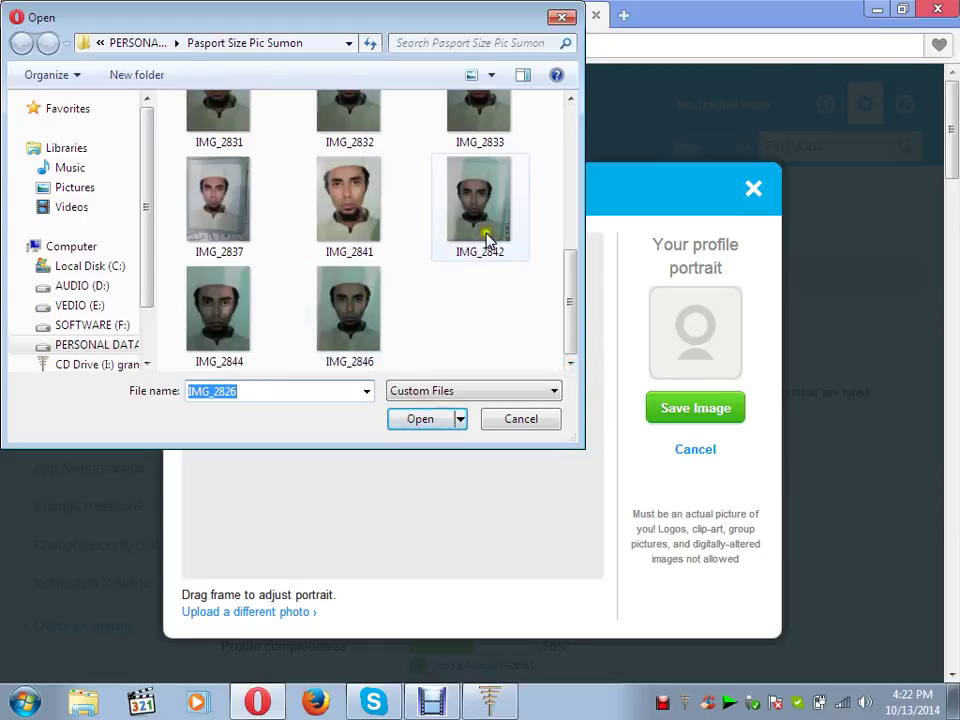
{"action": "left_click", "coordinate": [563, 20]}
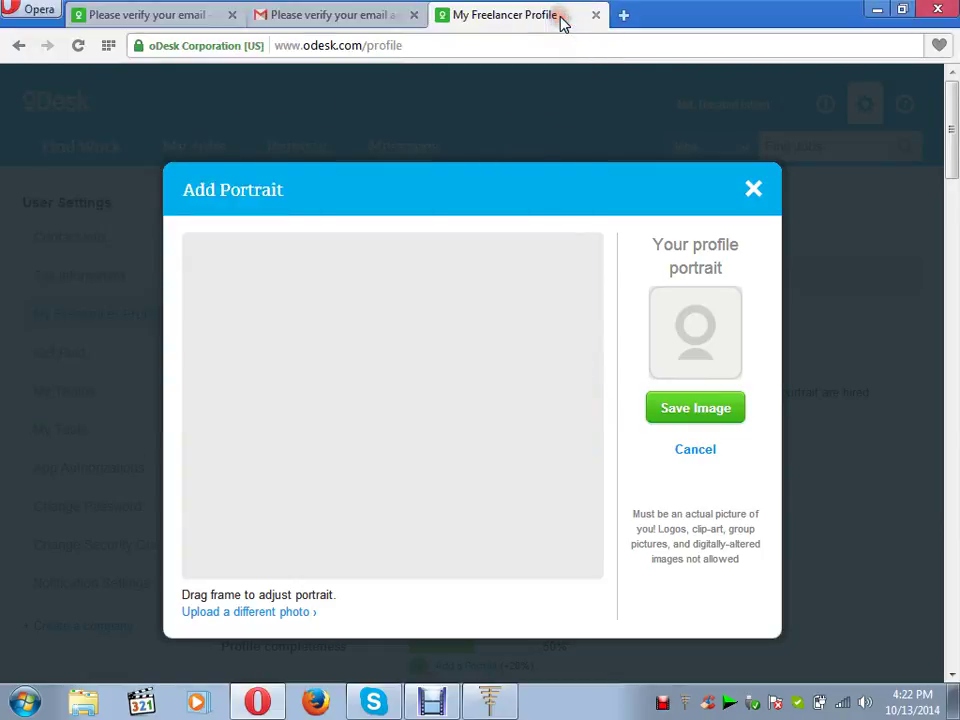
- Cancel Add Portrait and start changing the Hourly Pay Rate
{"action": "left_click", "coordinate": [695, 450]}
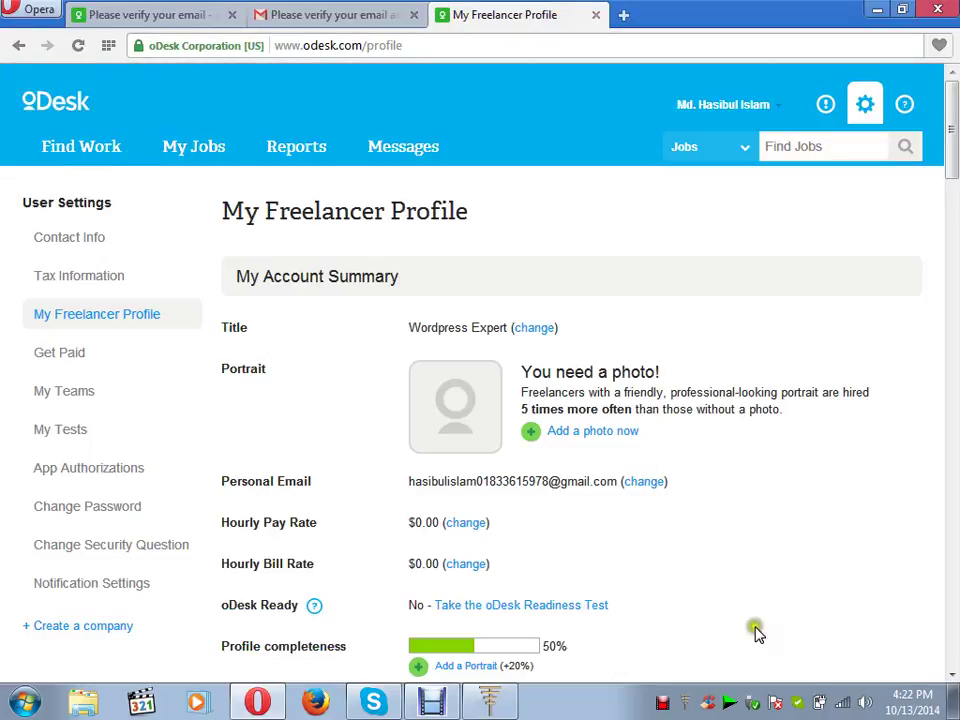
{"action": "left_click", "coordinate": [466, 523]}
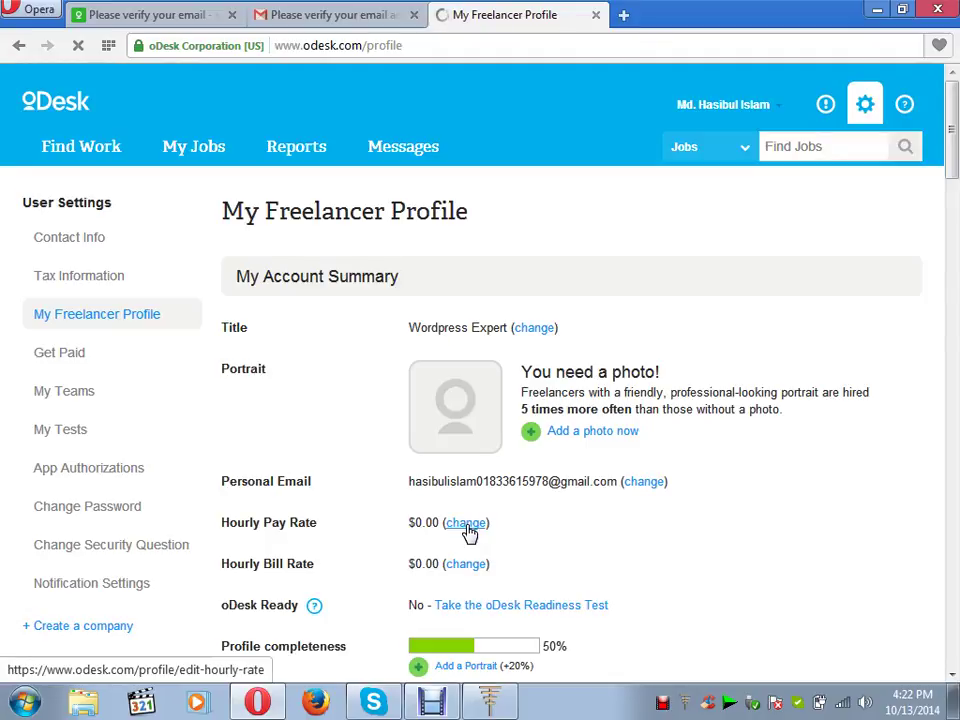
- Enter 2.00 in Your rate and 2.00 in You'll earn, then save the hourly rate
{"action": "left_click", "coordinate": [467, 523]}
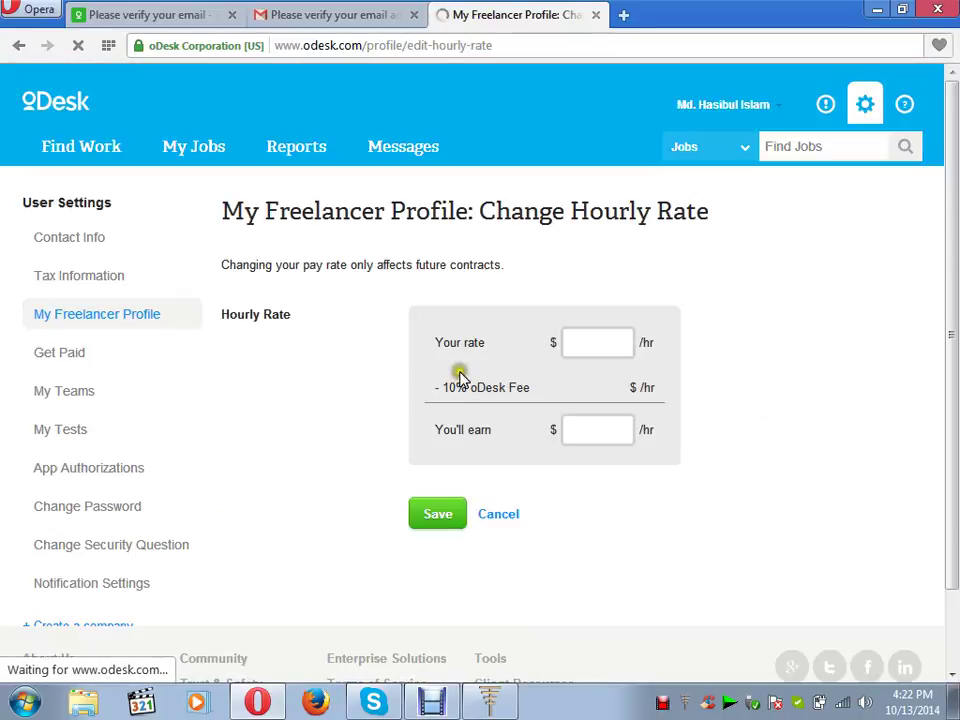
{"action": "left_click", "coordinate": [582, 342]}
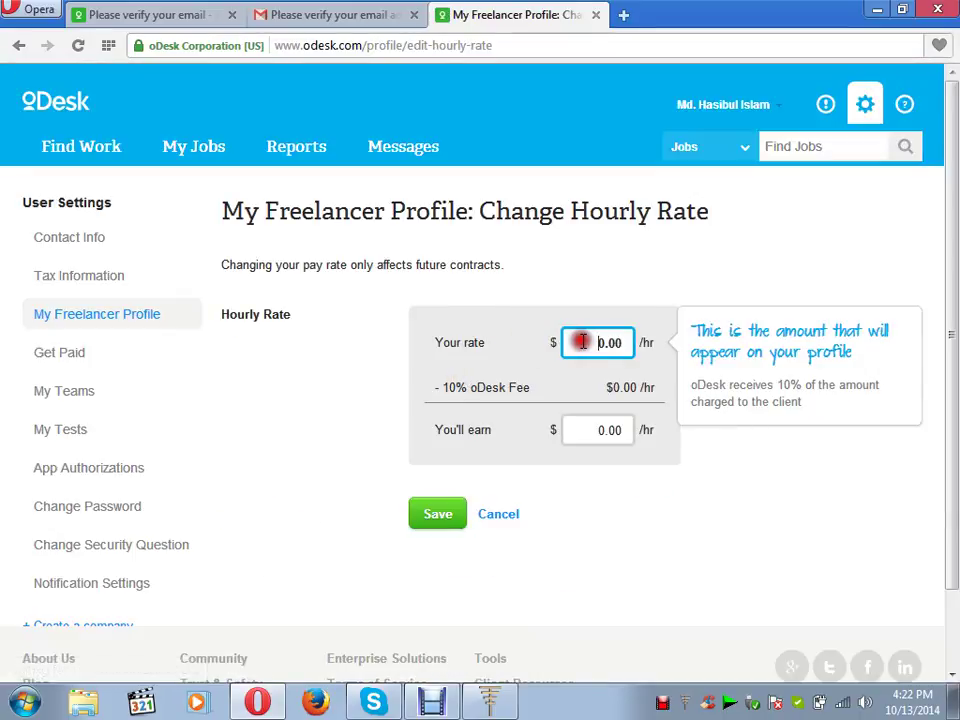
{"action": "double_click", "coordinate": [582, 342]}
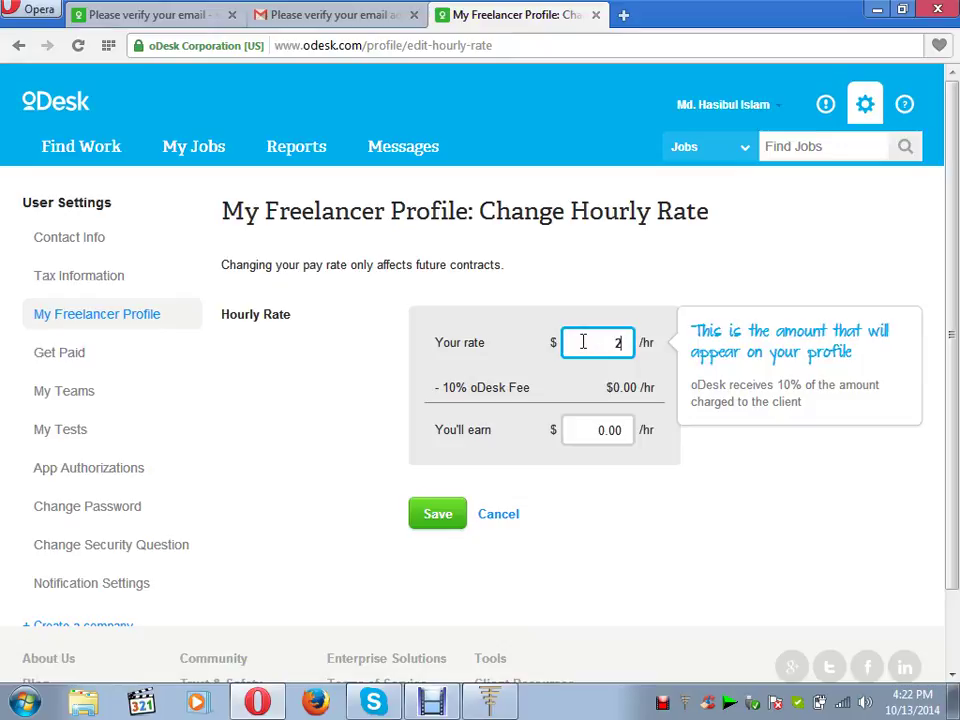
{"action": "left_click", "coordinate": [658, 516]}
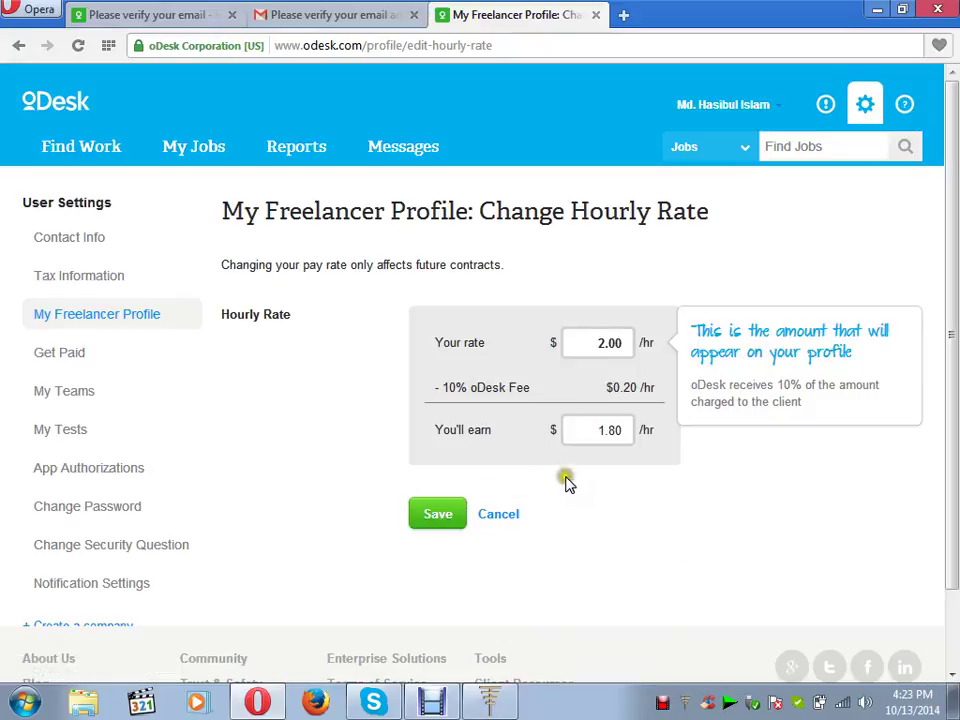
{"action": "double_click", "coordinate": [592, 430]}
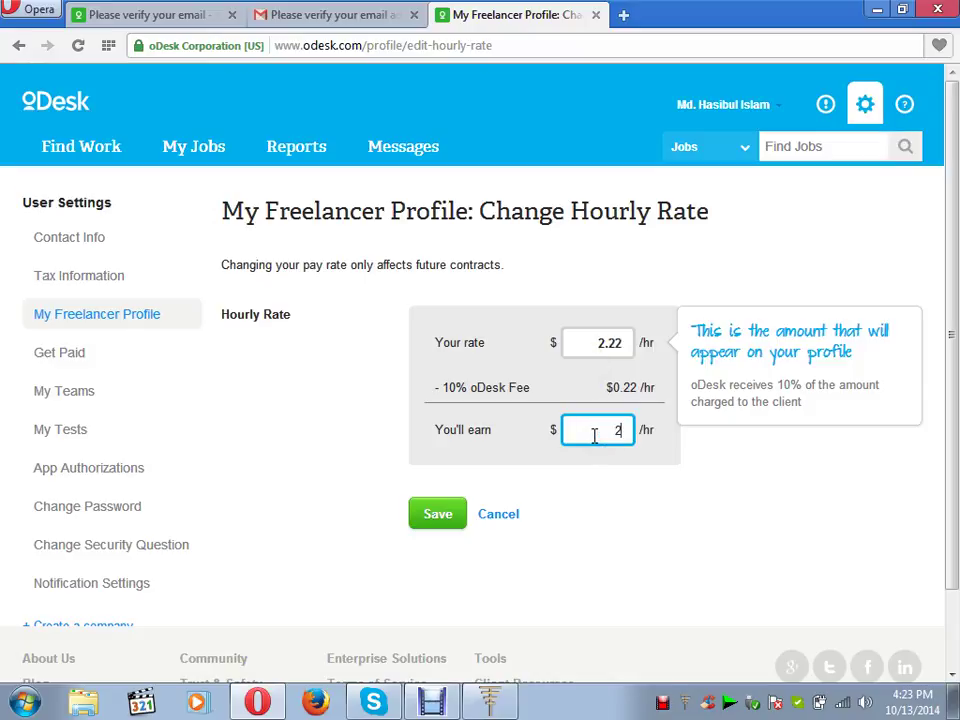
{"action": "left_click", "coordinate": [634, 508]}
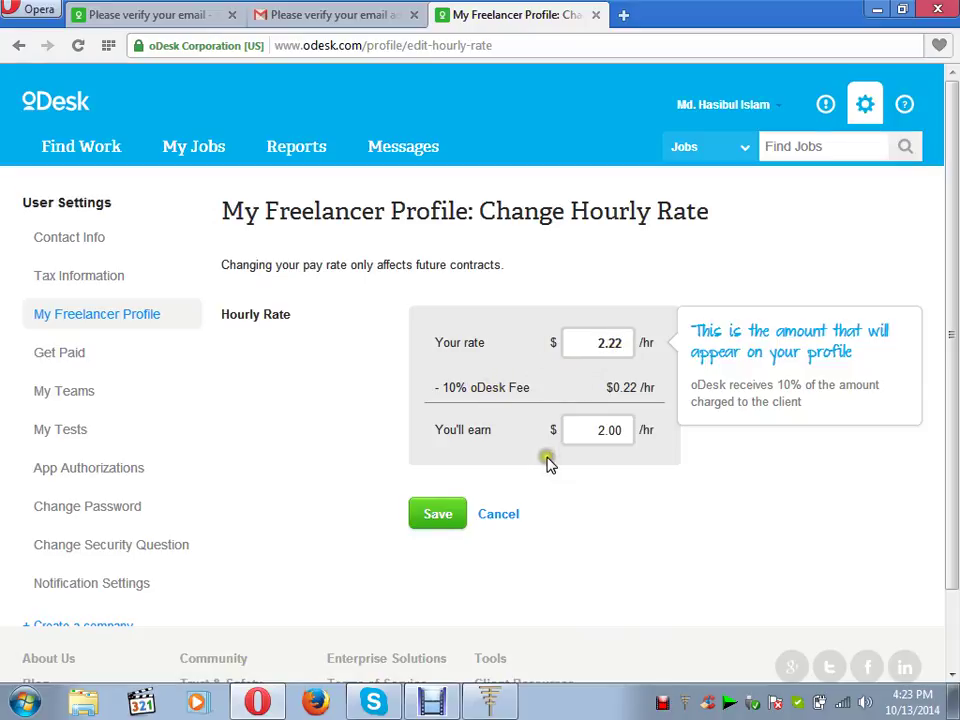
{"action": "left_click", "coordinate": [436, 516]}
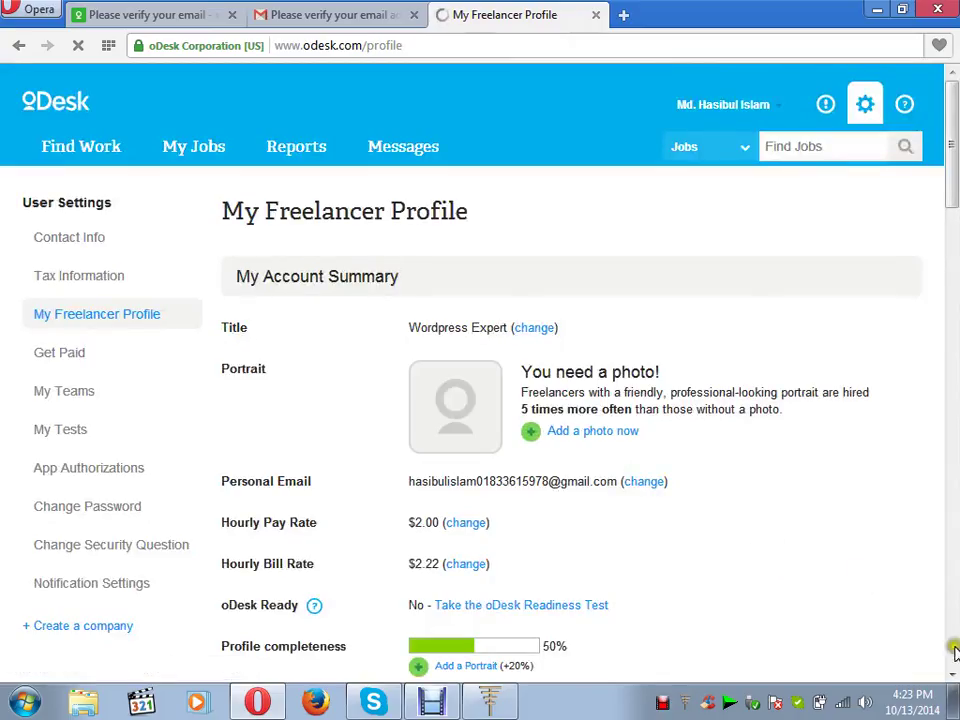
{"action": "left_click", "coordinate": [952, 673]}
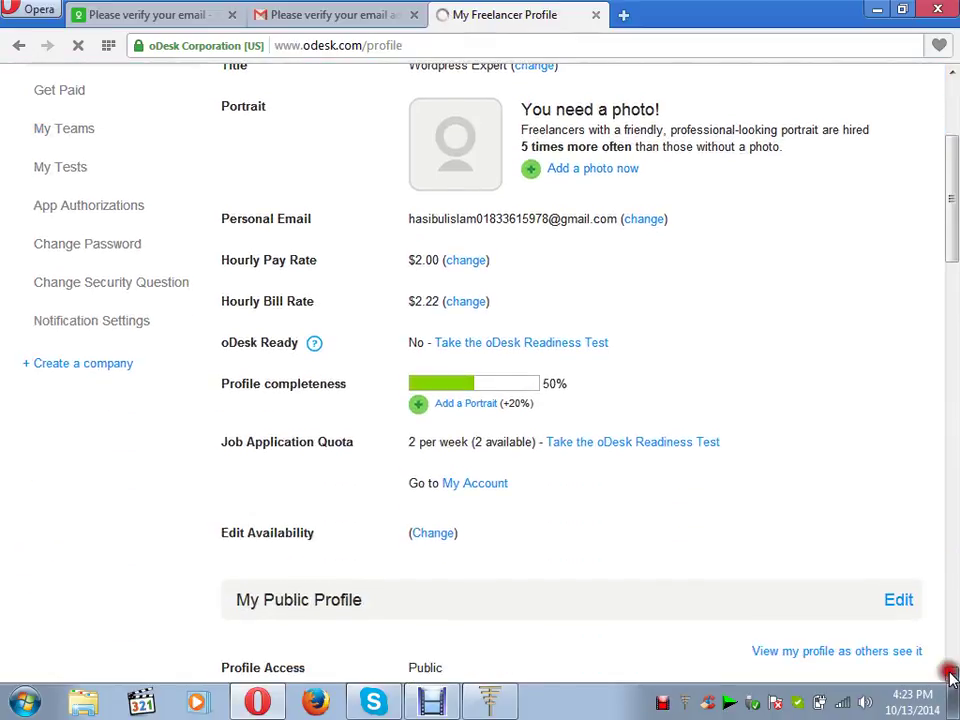
{"action": "left_click", "coordinate": [950, 677]}
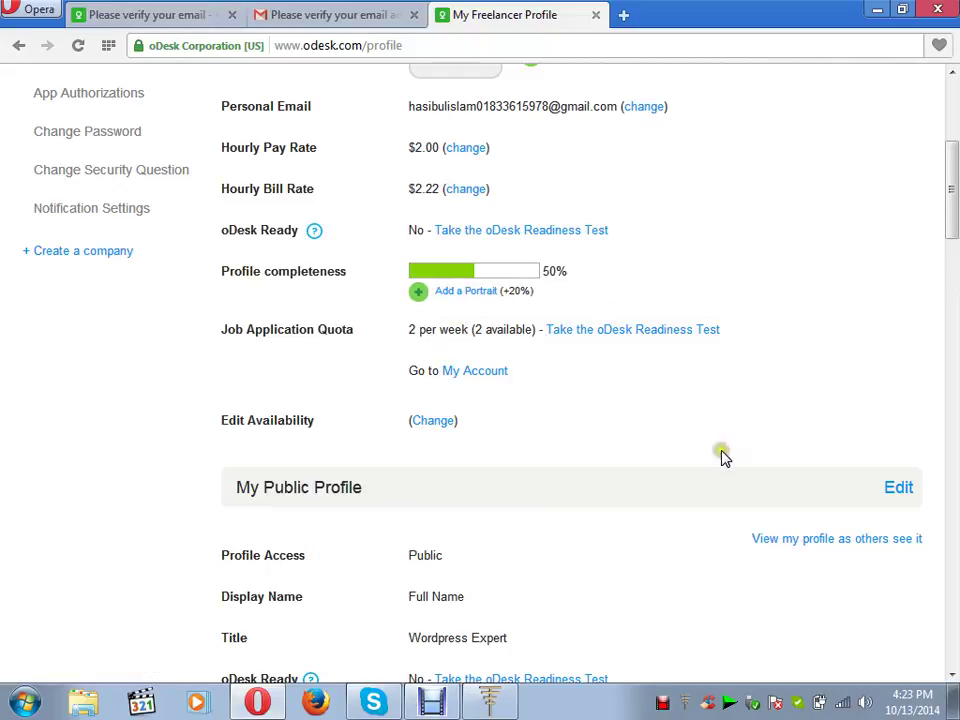
{"action": "left_click", "coordinate": [953, 675]}
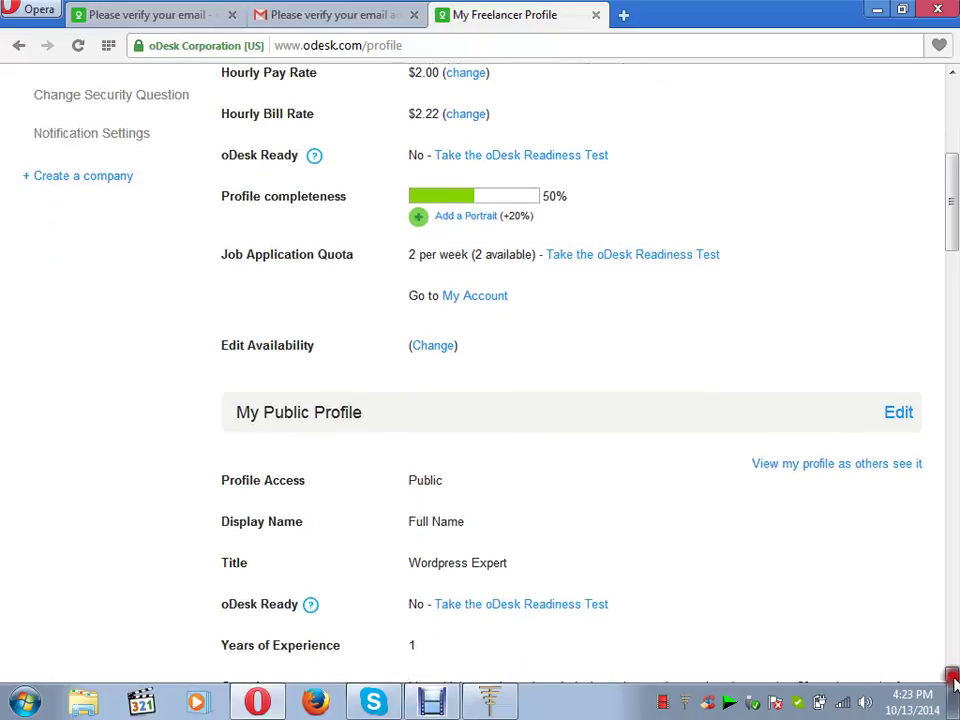
{"action": "left_click", "coordinate": [953, 675]}
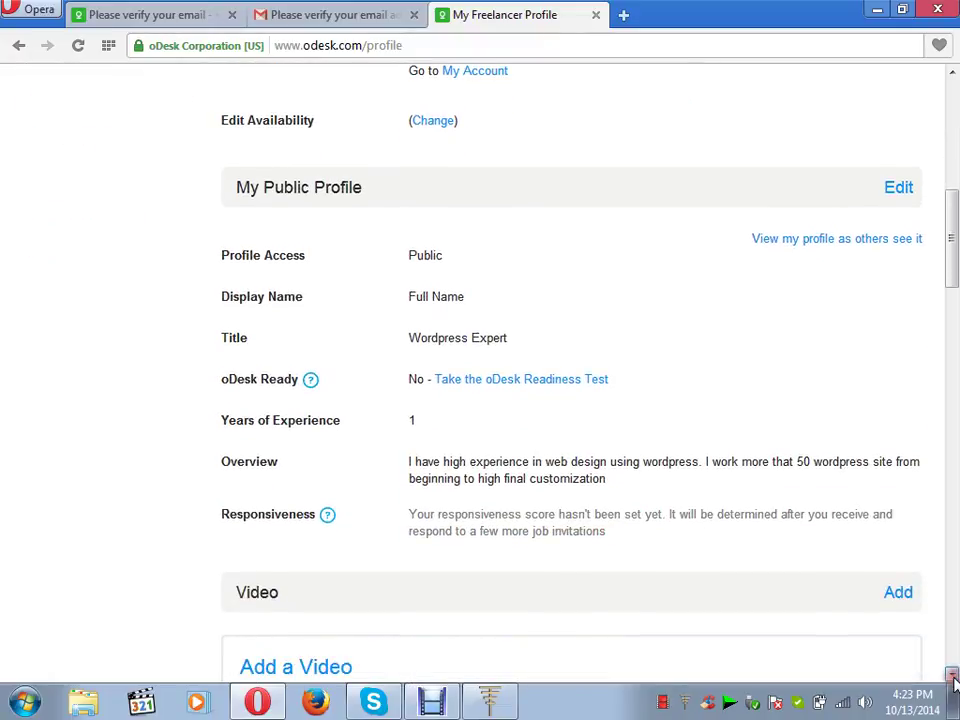
{"action": "left_click", "coordinate": [953, 675]}
{"action": "left_click", "coordinate": [953, 675]}
{"action": "left_click", "coordinate": [953, 677]}
{"action": "left_click", "coordinate": [953, 677]}
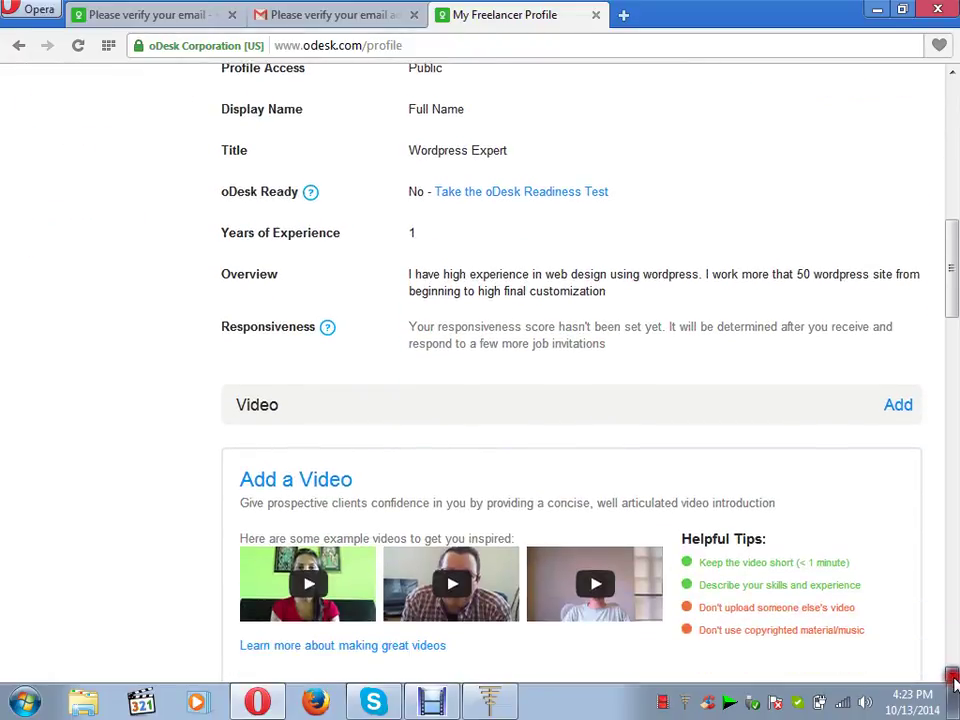
{"action": "left_click", "coordinate": [953, 677]}
{"action": "left_click", "coordinate": [953, 677]}
{"action": "left_click", "coordinate": [953, 677]}
{"action": "left_click", "coordinate": [953, 677]}
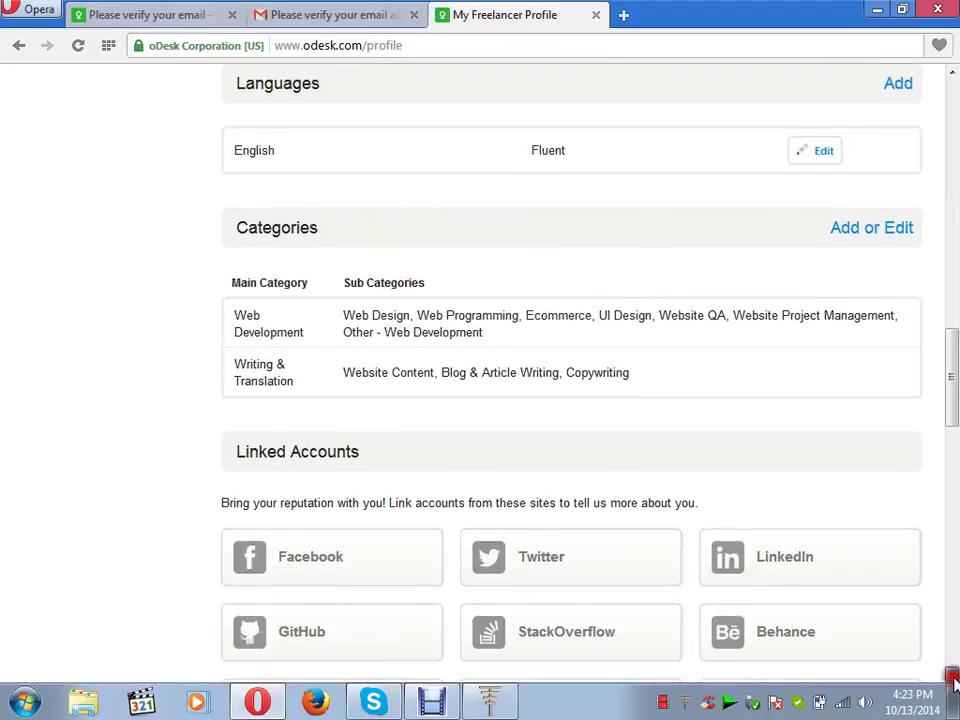
{"action": "left_click", "coordinate": [953, 677]}
{"action": "left_click", "coordinate": [953, 677]}
{"action": "left_click", "coordinate": [953, 677]}
{"action": "left_click", "coordinate": [953, 677]}
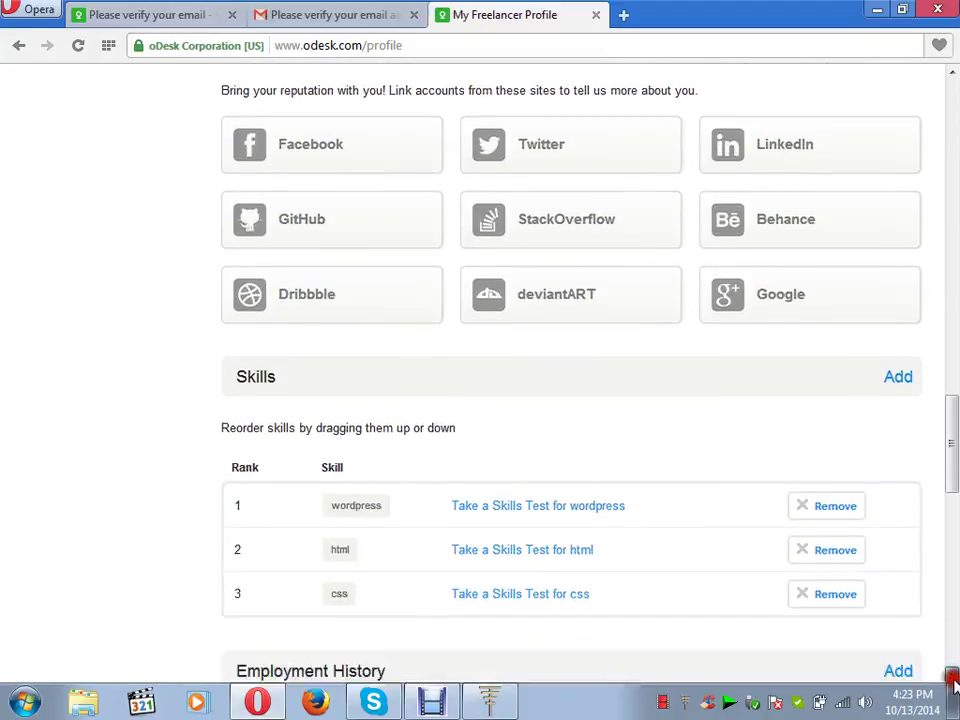
{"action": "left_click", "coordinate": [953, 677]}
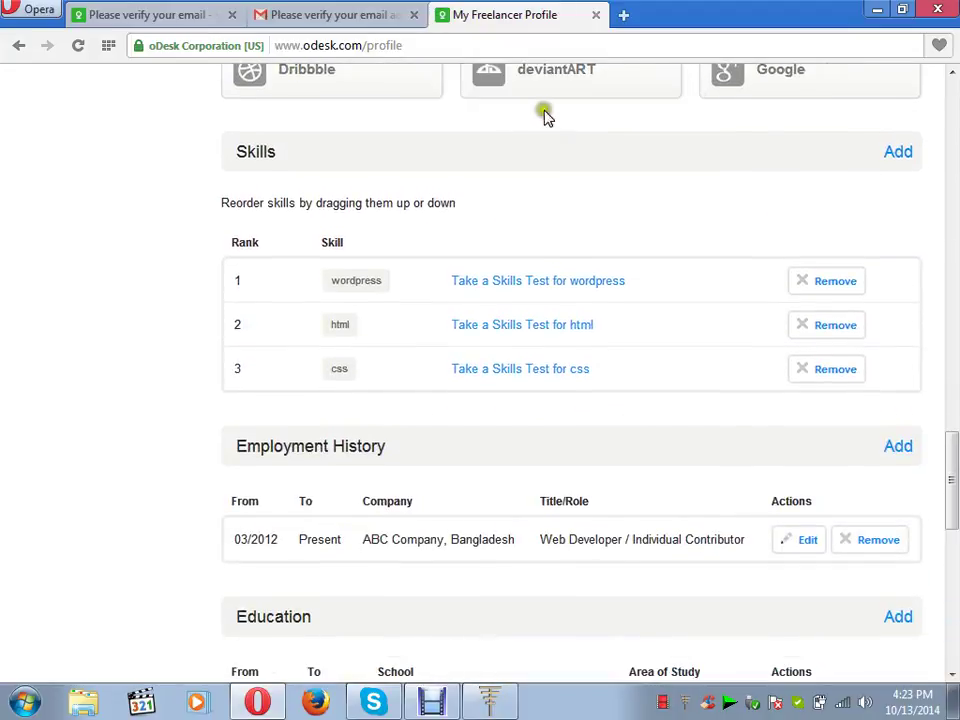
{"action": "left_click", "coordinate": [953, 677]}
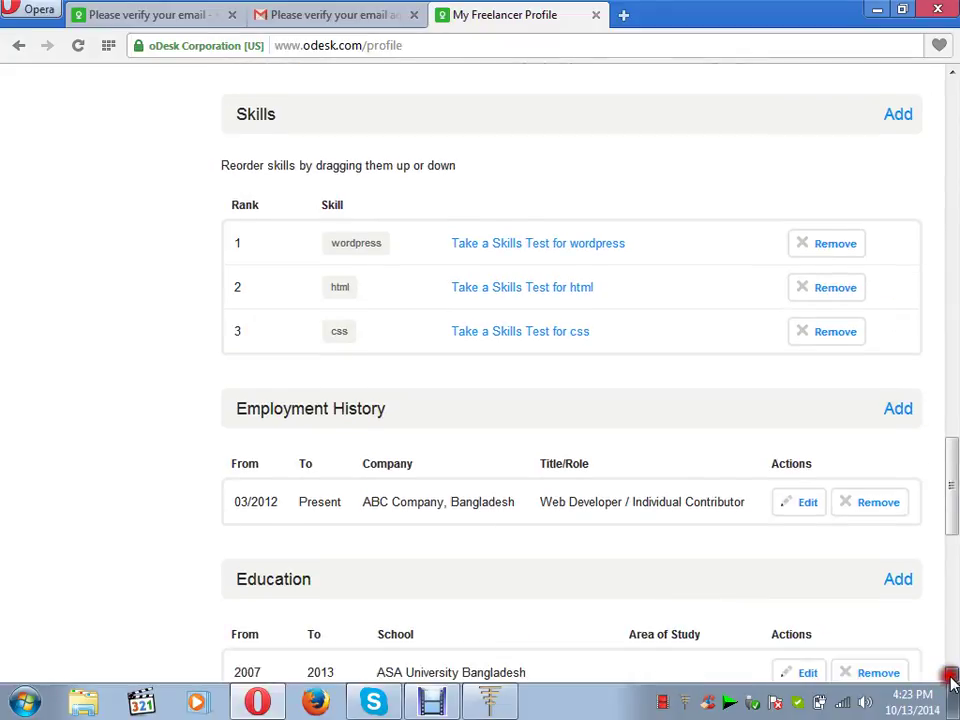
{"action": "left_click", "coordinate": [953, 677]}
{"action": "left_click", "coordinate": [953, 677]}
{"action": "left_click", "coordinate": [953, 677]}
{"action": "left_click", "coordinate": [953, 677]}
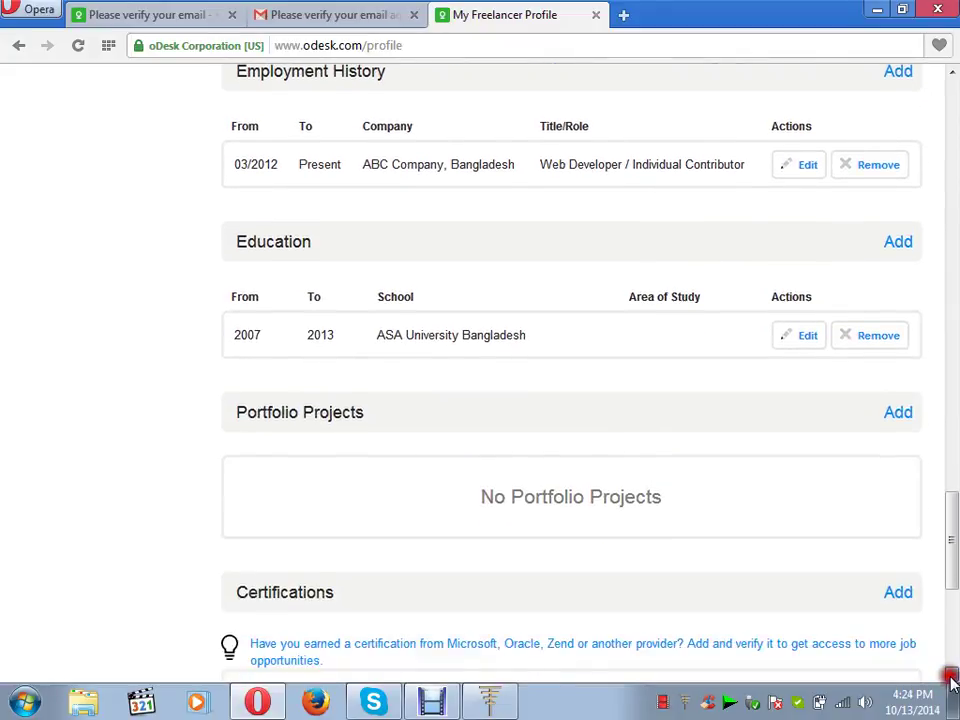
{"action": "left_click", "coordinate": [953, 677]}
{"action": "left_click", "coordinate": [953, 677]}
{"action": "left_click", "coordinate": [953, 677]}
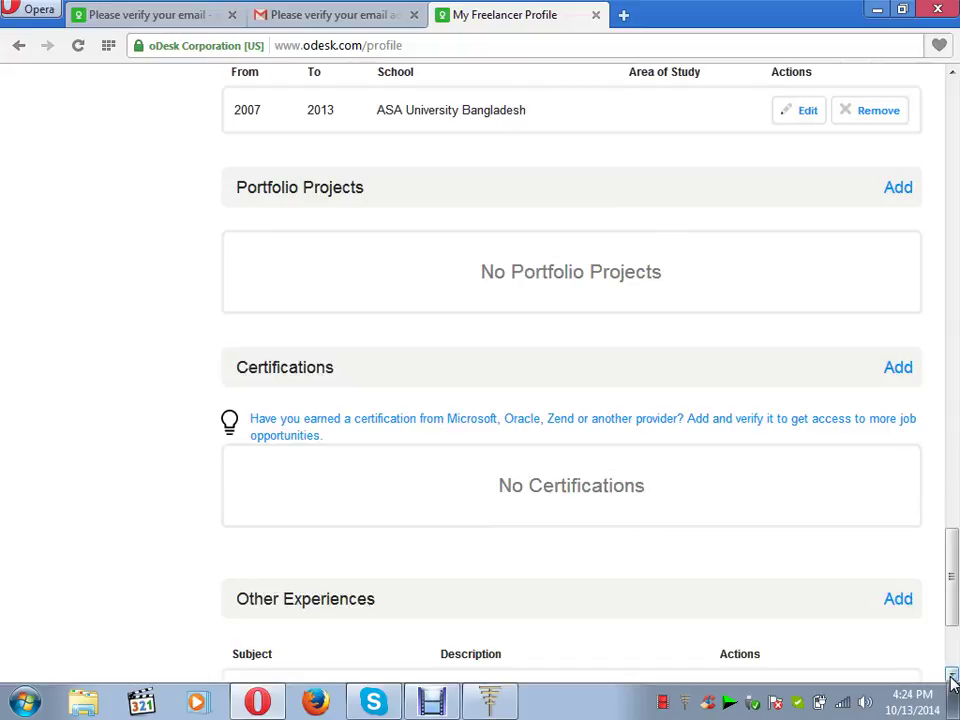
{"action": "left_click", "coordinate": [953, 677]}
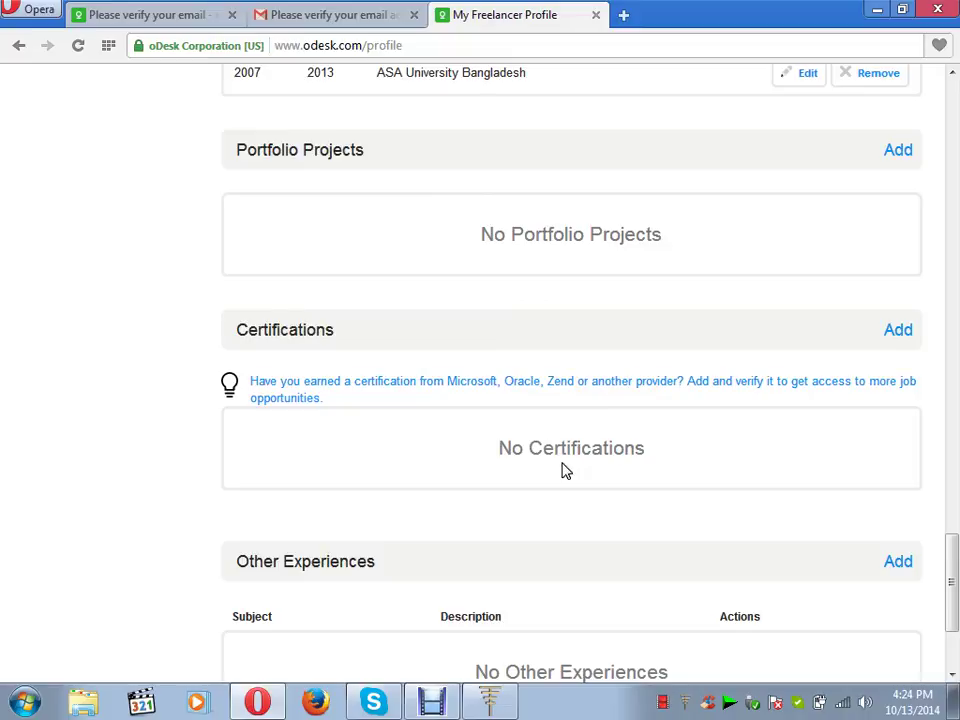
{"action": "left_click", "coordinate": [898, 332]}
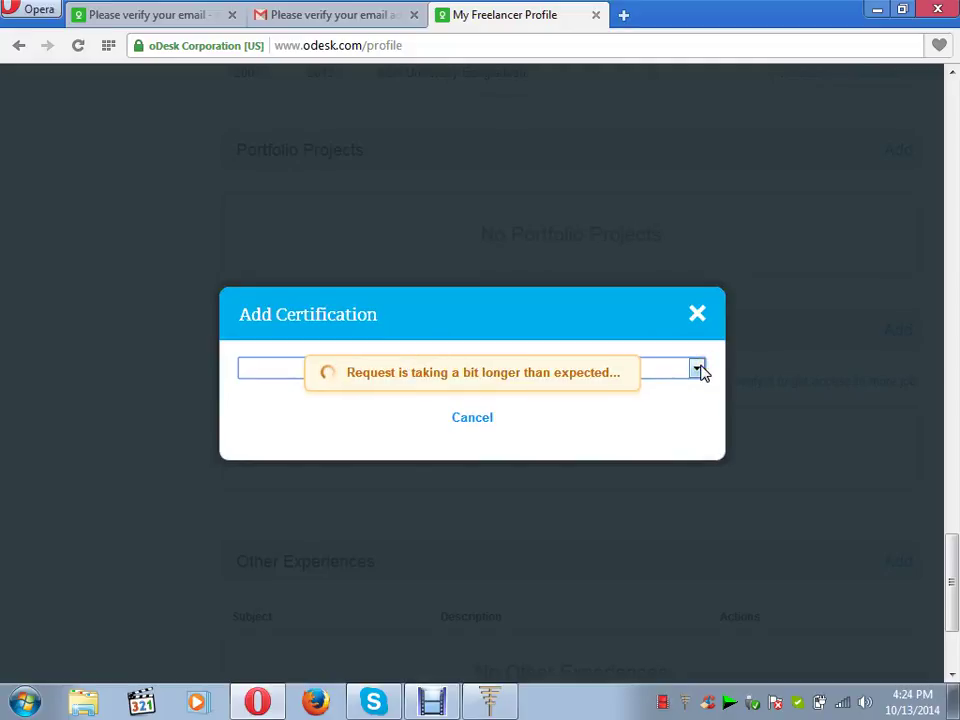
{"action": "left_click", "coordinate": [697, 369]}
{"action": "left_click", "coordinate": [697, 369]}
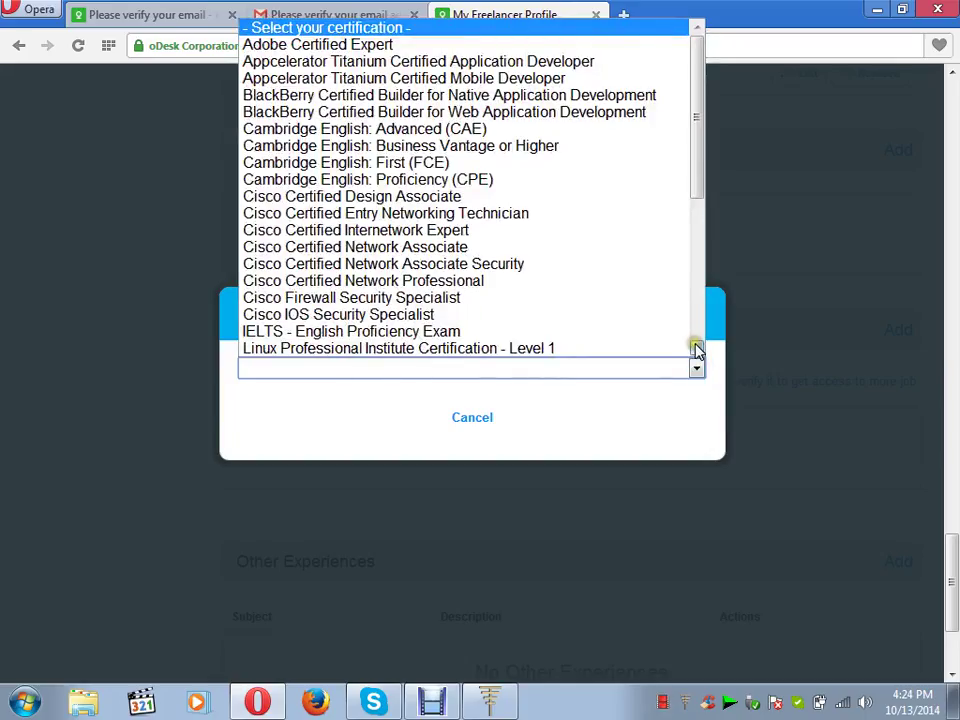
{"action": "left_click", "coordinate": [697, 349]}
{"action": "left_click_drag", "start_coordinate": [695, 347], "coordinate": [694, 346]}
{"action": "left_click", "coordinate": [676, 347]}
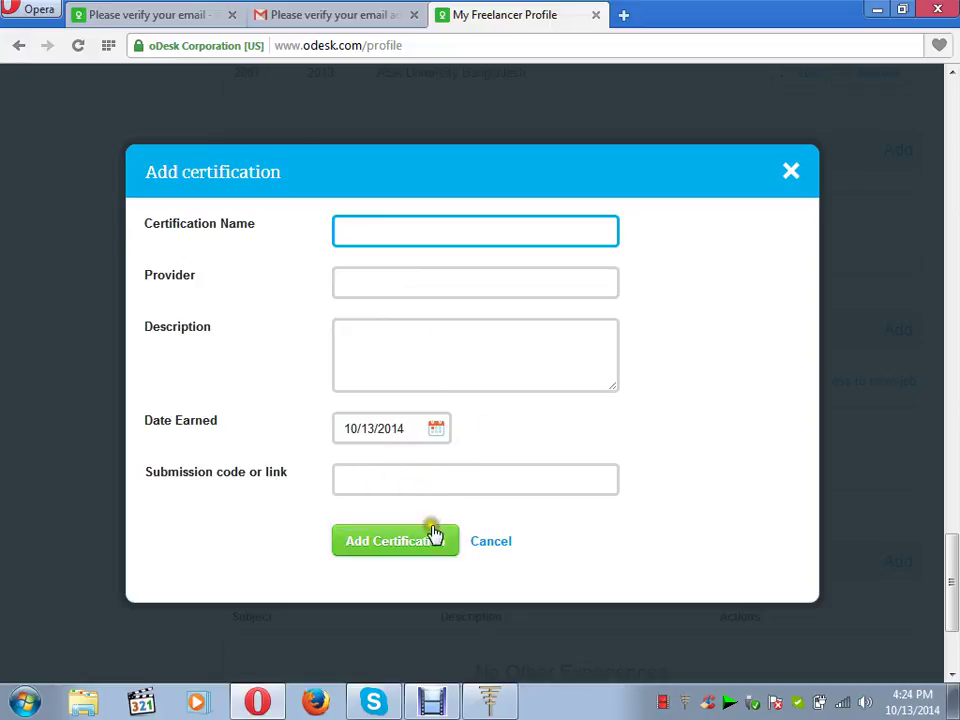
{"action": "left_click", "coordinate": [586, 233]}
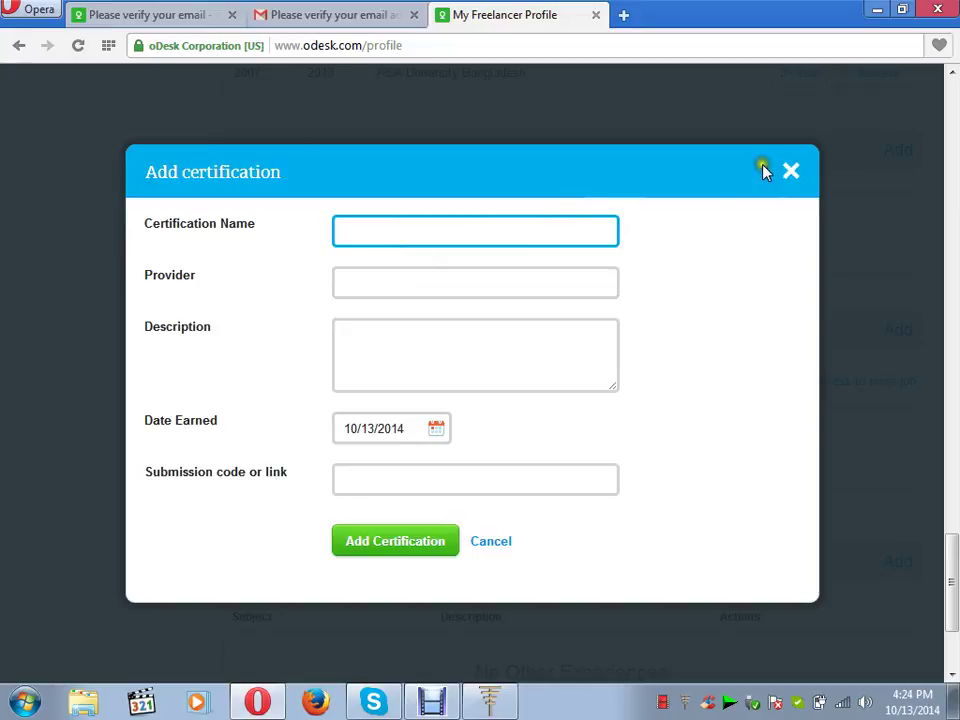
{"action": "left_click", "coordinate": [791, 173]}
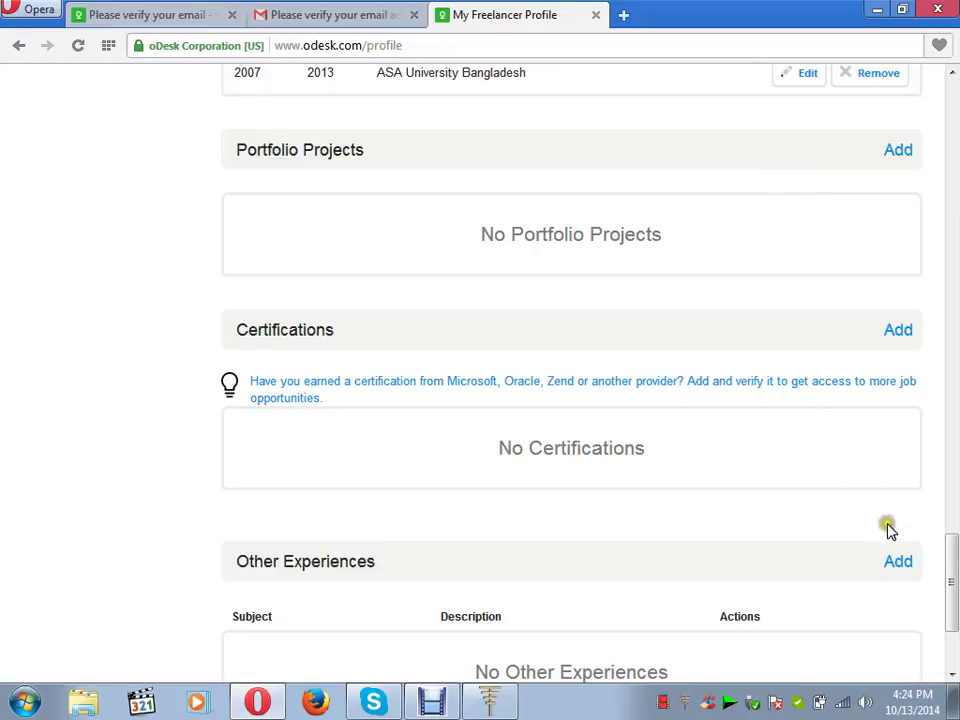
- Open and dismiss an empty Other Experiences entry, then go to the Find Work page
{"action": "scroll", "coordinate": [953, 676], "scroll_direction": "down", "scroll_amount": 5}
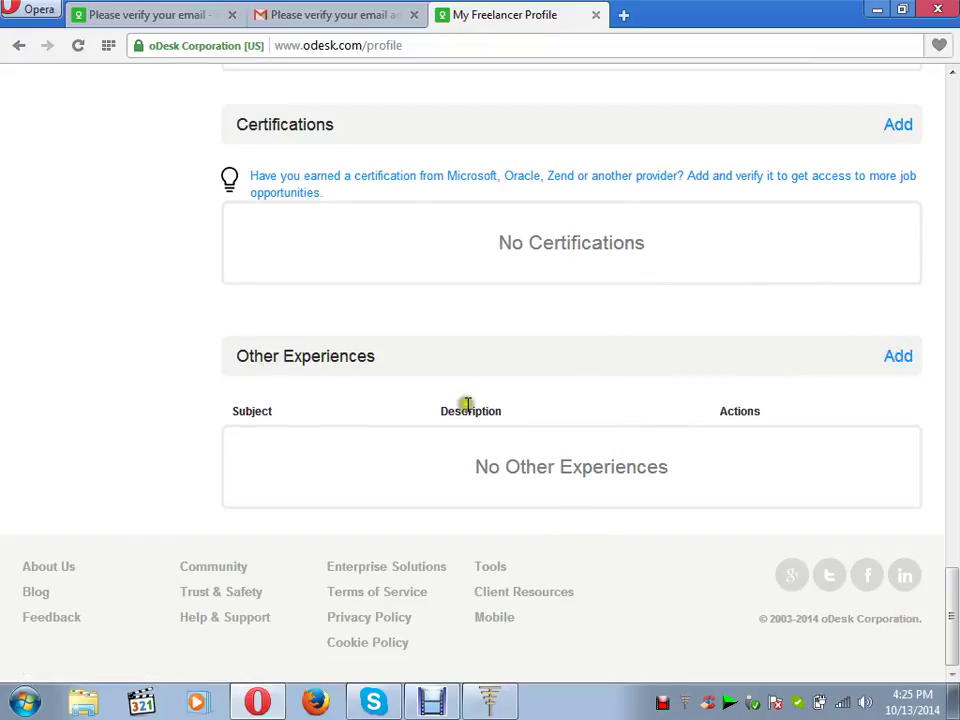
{"action": "left_click", "coordinate": [898, 358]}
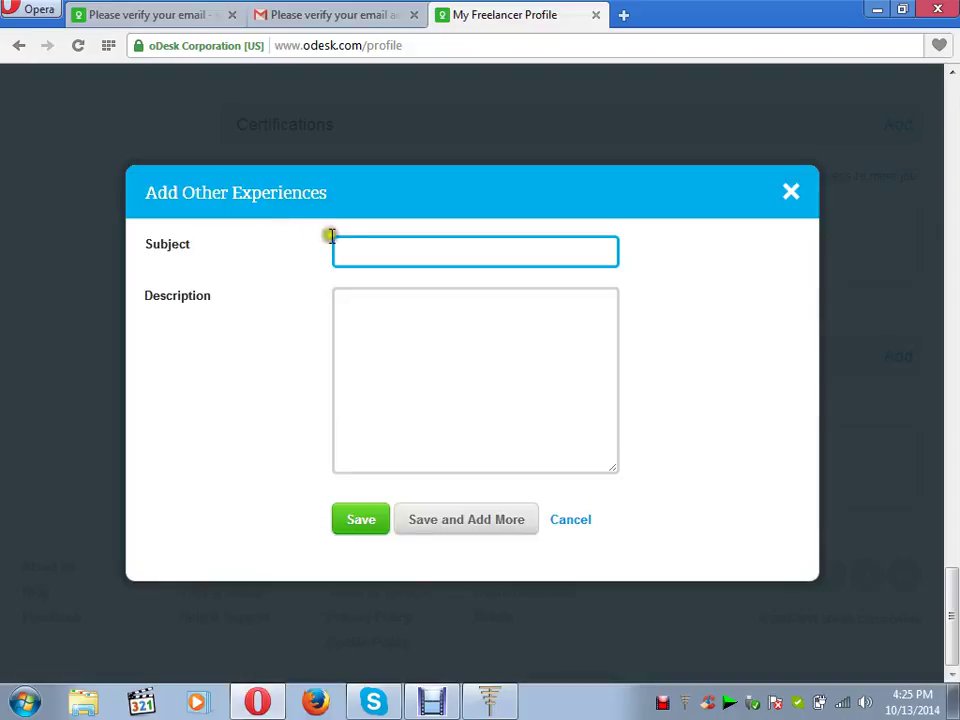
{"action": "left_click", "coordinate": [348, 323]}
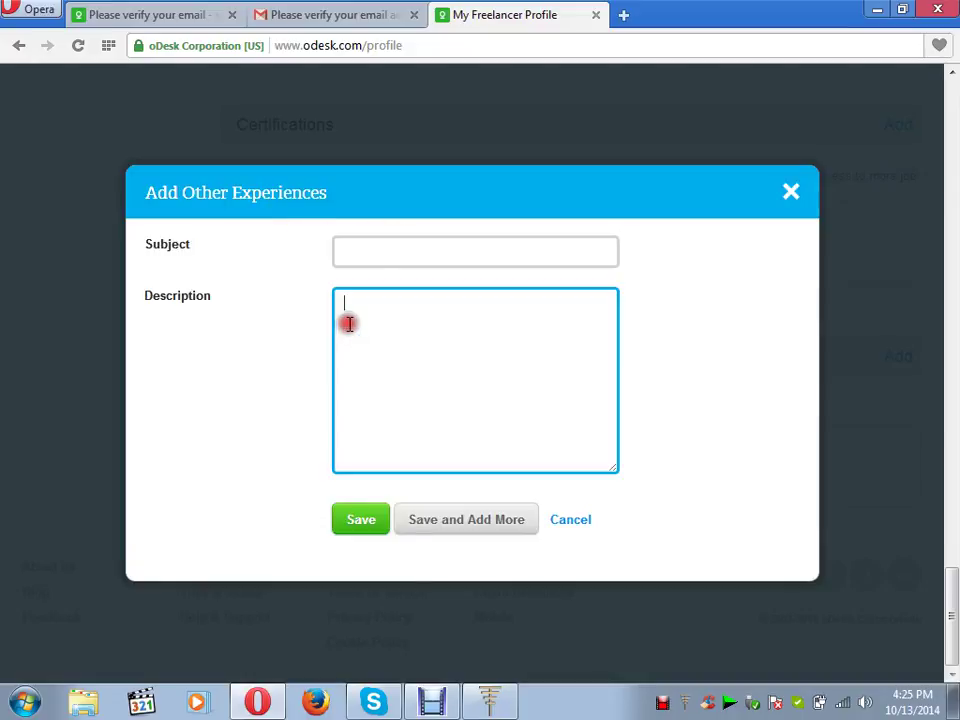
{"action": "left_click", "coordinate": [364, 258]}
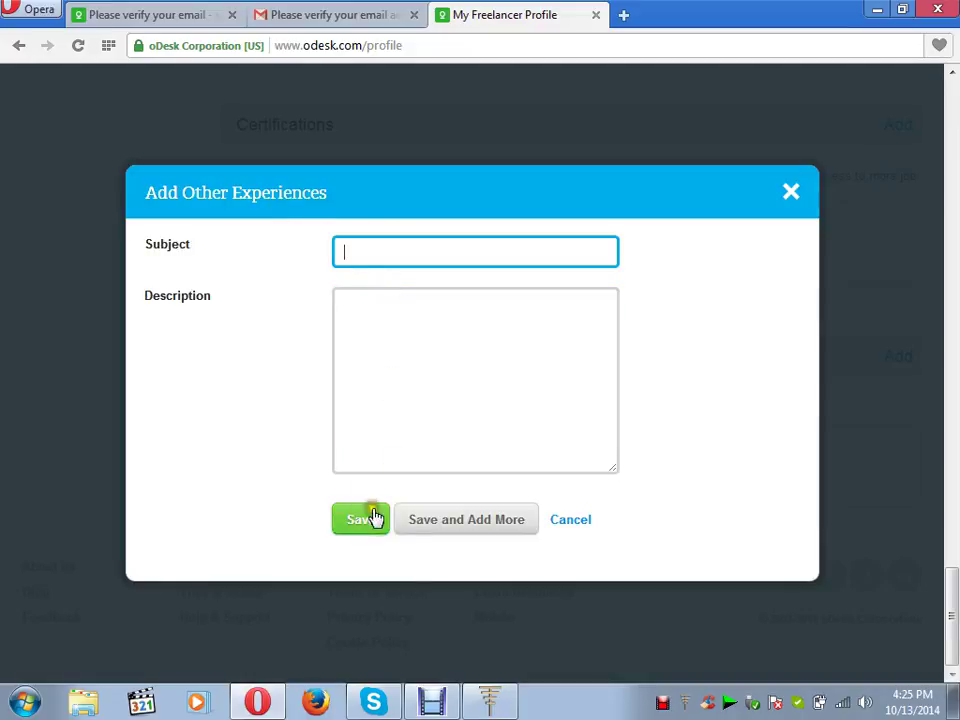
{"action": "left_click", "coordinate": [790, 193]}
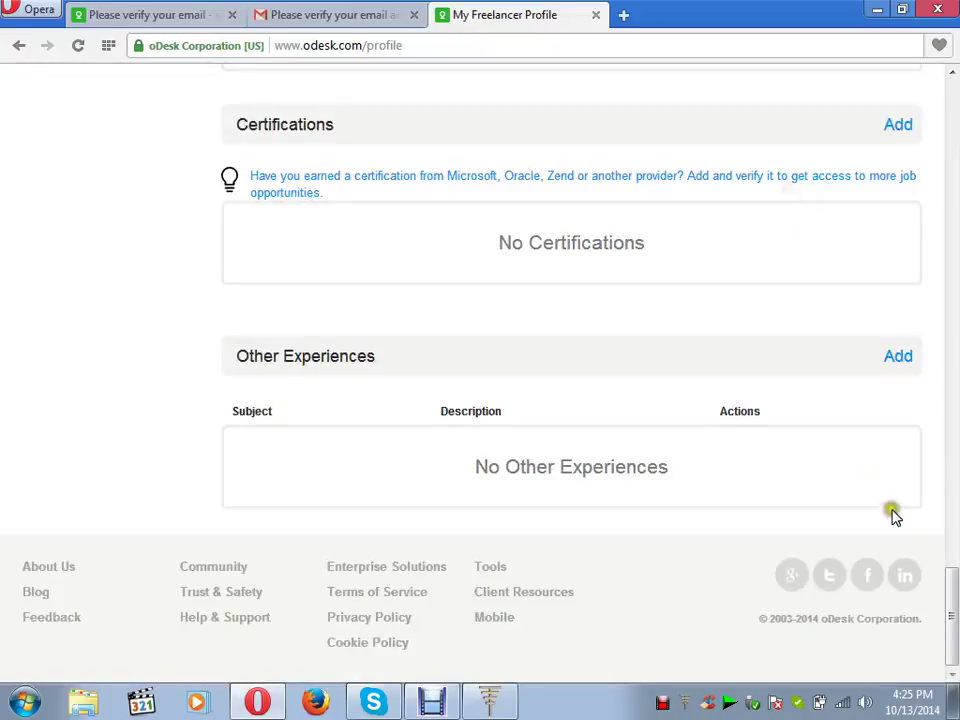
{"action": "left_click_drag", "start_coordinate": [951, 72], "coordinate": [951, 75]}
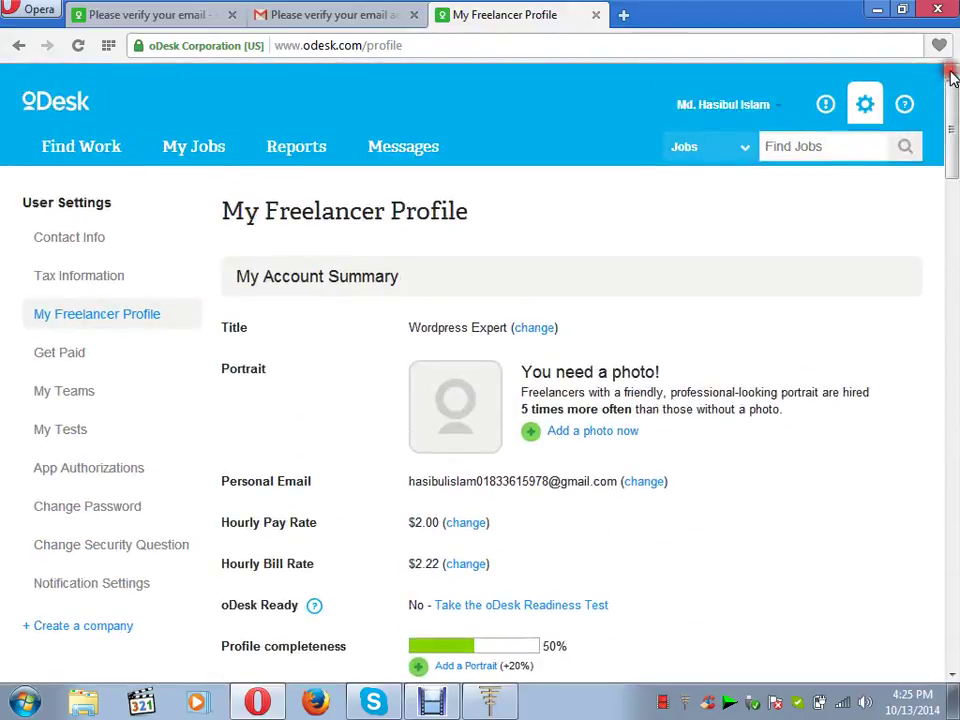
{"action": "left_click", "coordinate": [102, 148]}
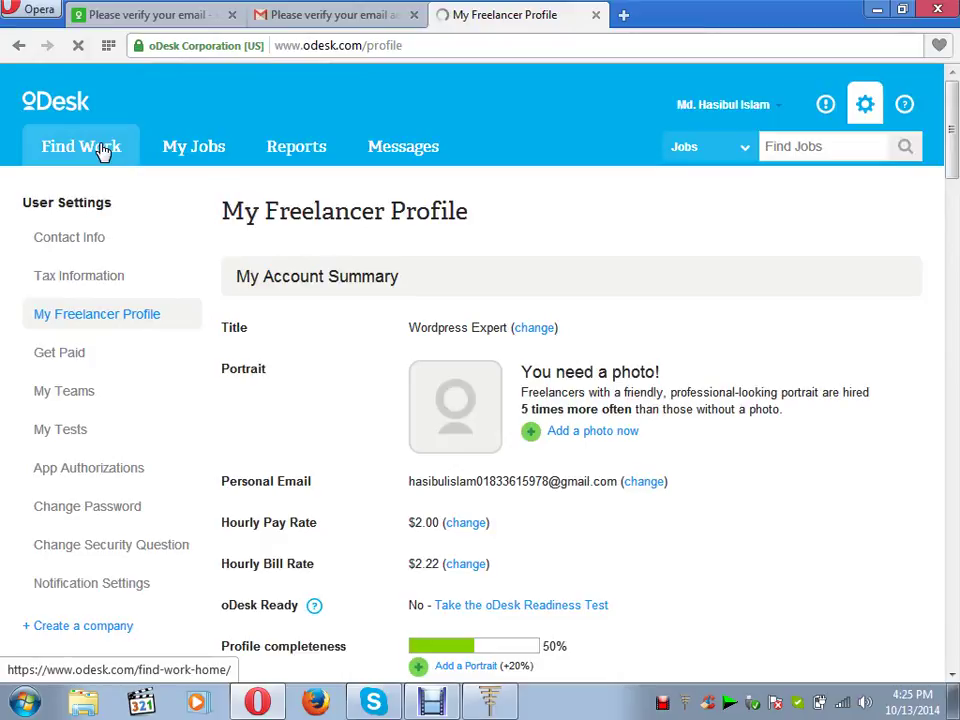
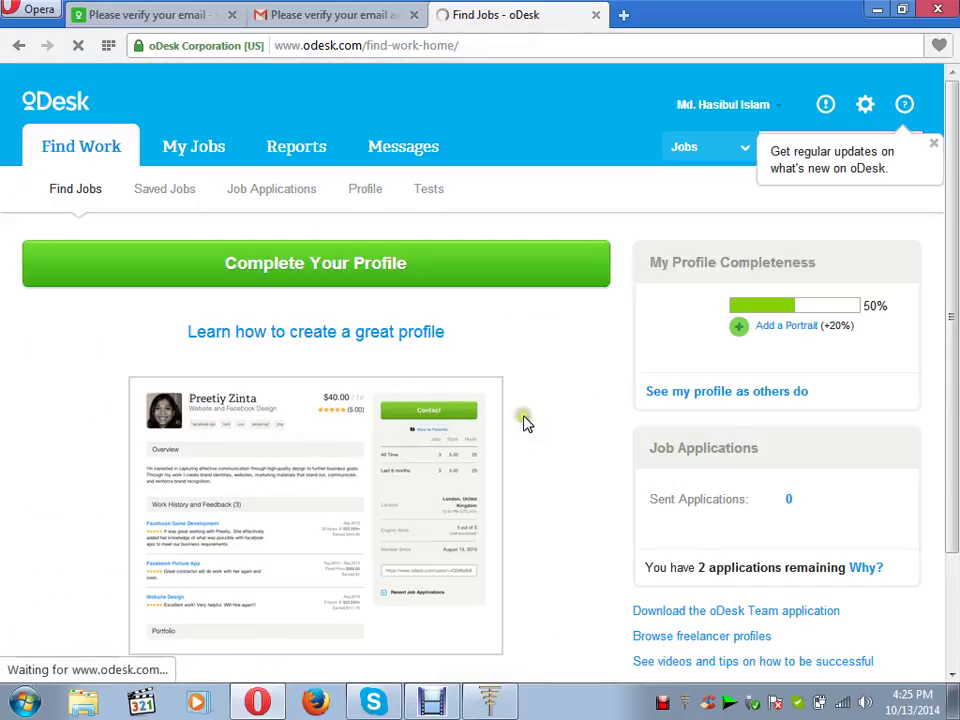
- Open oDesk's Tests link in a new tab and select the 'WordPress Test' title there
{"action": "left_click", "coordinate": [951, 677]}
{"action": "left_click", "coordinate": [951, 683]}
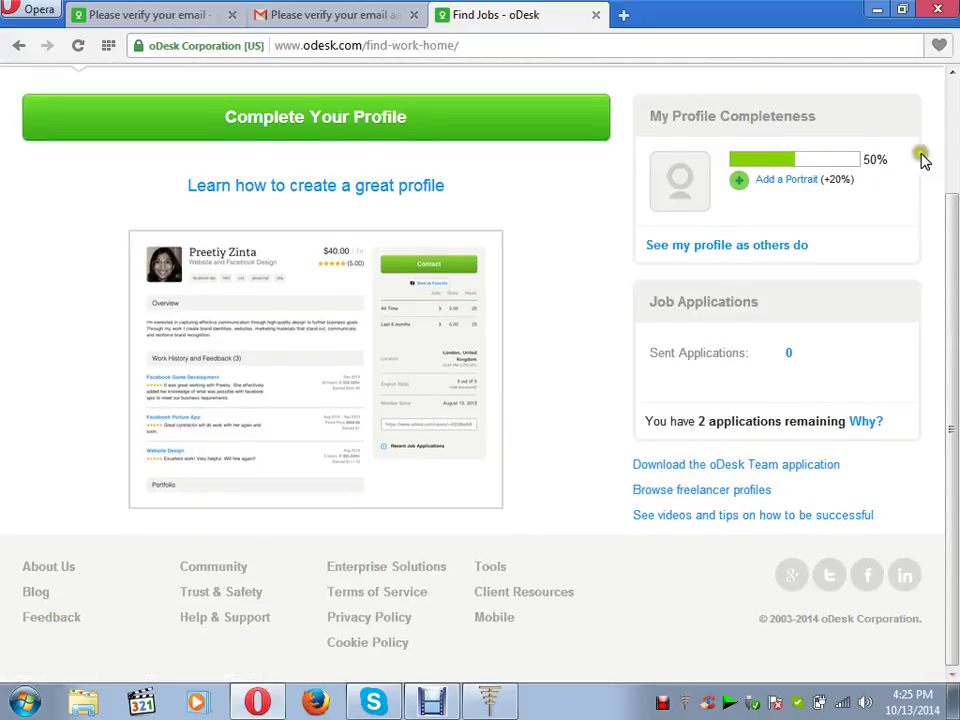
{"action": "left_click", "coordinate": [950, 96]}
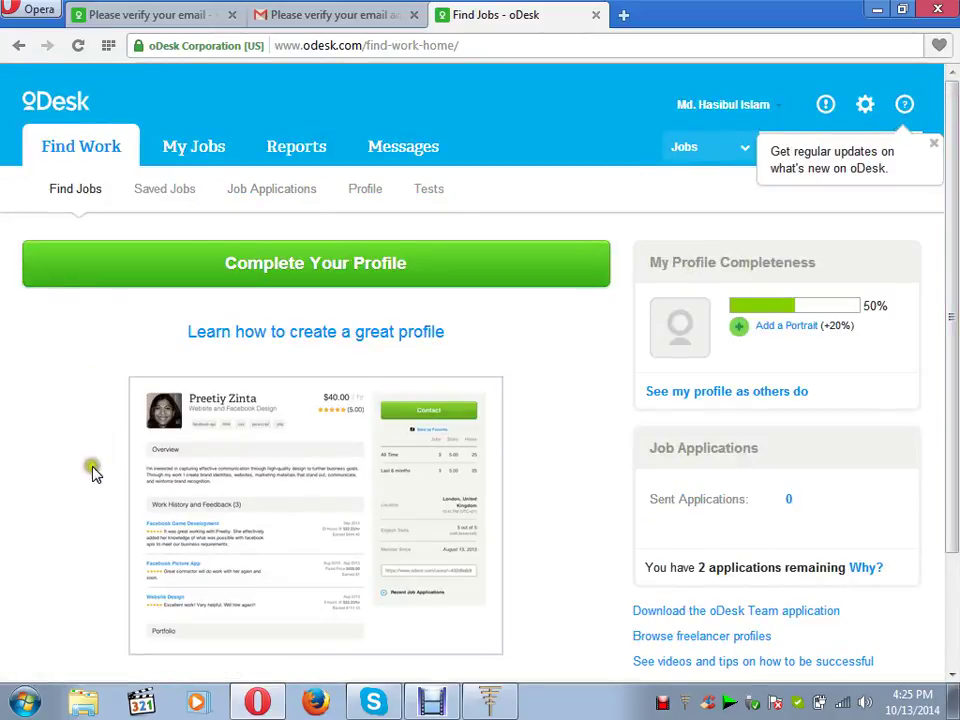
{"action": "right_click", "coordinate": [433, 193]}
{"action": "left_click", "coordinate": [482, 201]}
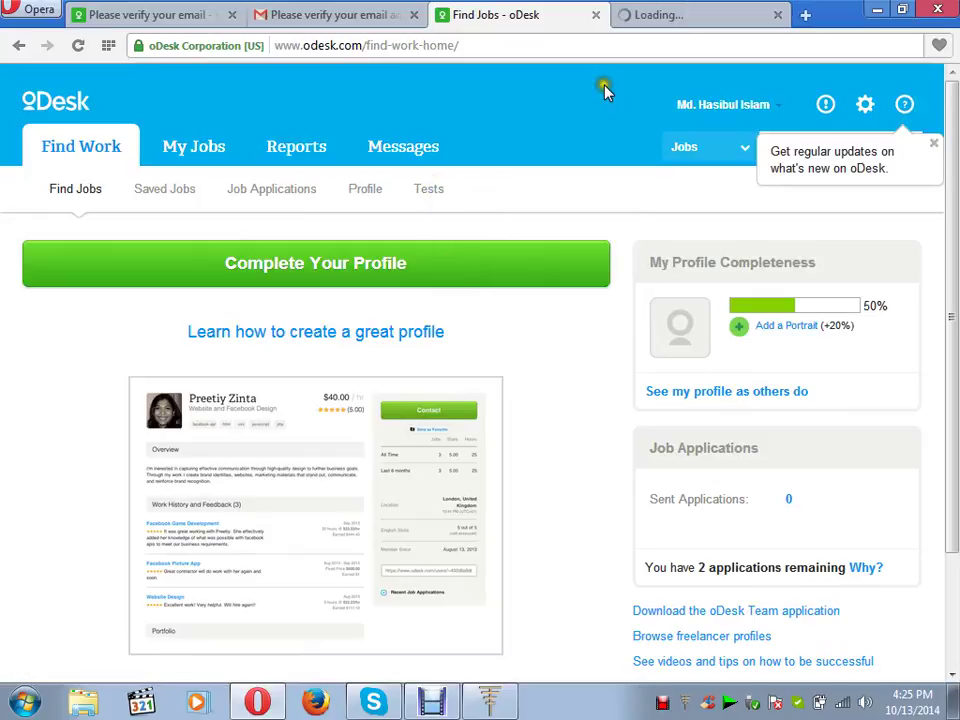
{"action": "left_click", "coordinate": [643, 16]}
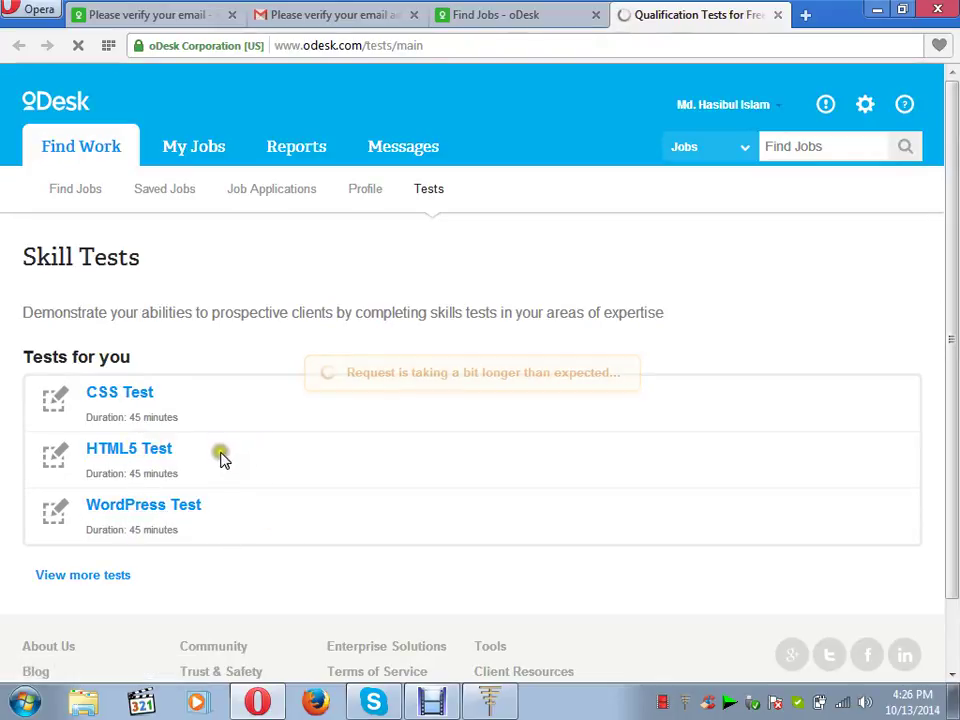
{"action": "left_click_drag", "start_coordinate": [212, 508], "coordinate": [84, 507]}
{"action": "key", "text": "ctrl+c"}
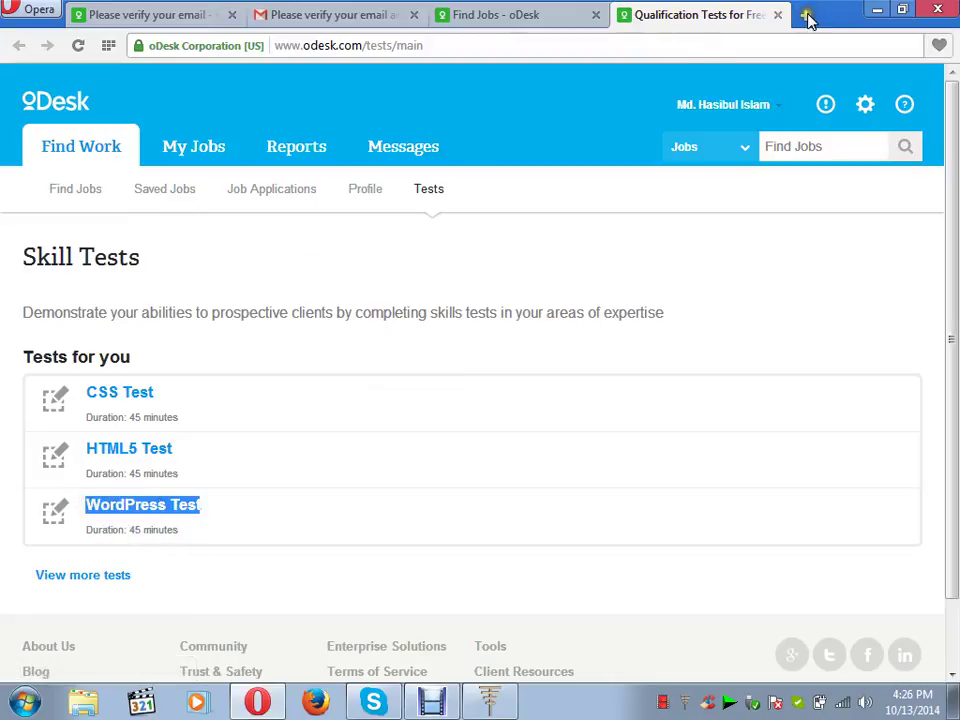
- Search Google for 'odesk exam WordPress Test' in a new tab, pasting the copied title
{"action": "left_click", "coordinate": [806, 15]}
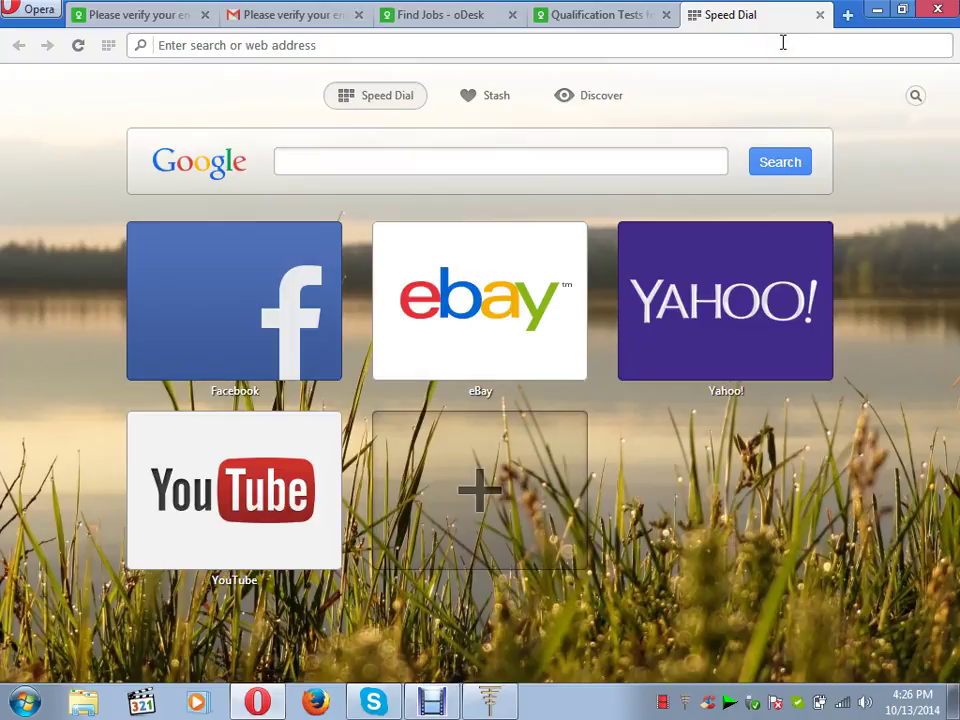
{"action": "type", "text": "od"}
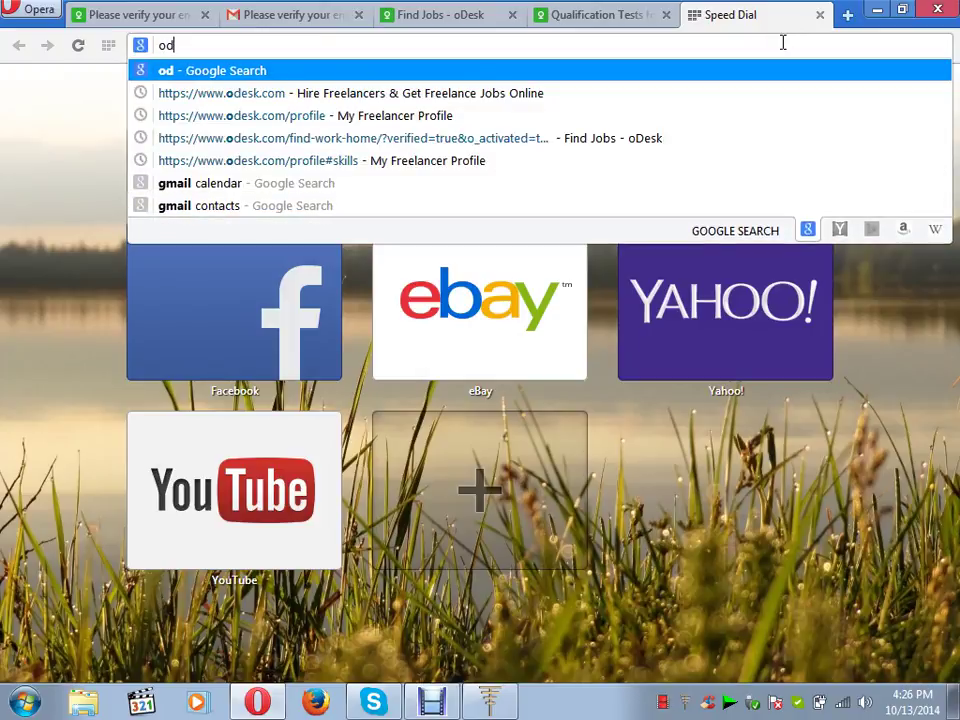
{"action": "type", "text": "esk "}
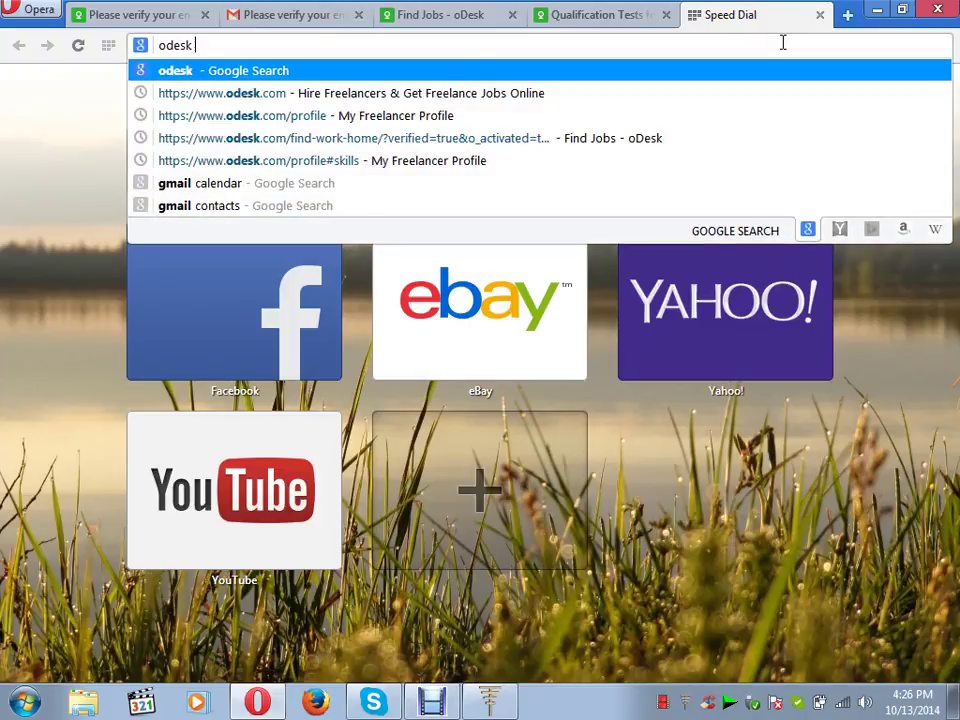
{"action": "type", "text": "exam"}
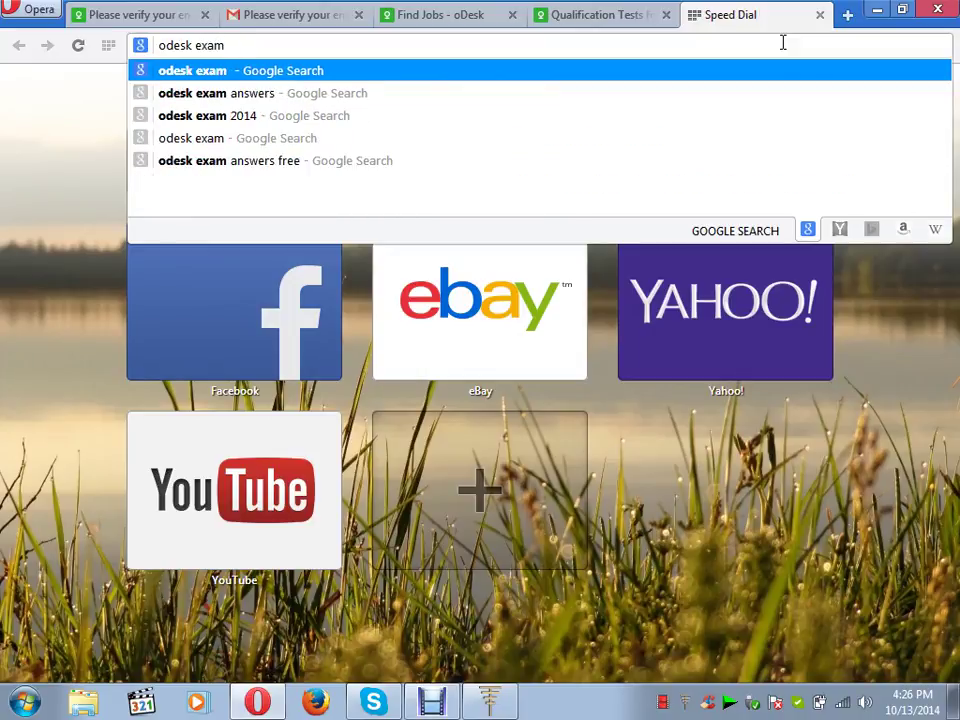
{"action": "key", "text": "ctrl+v"}
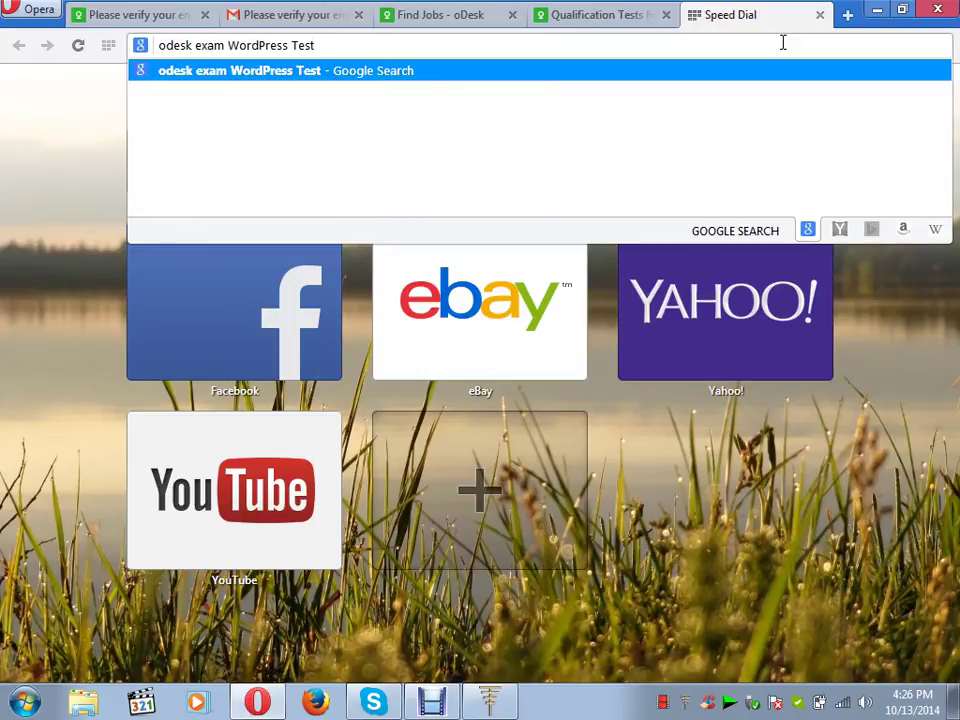
{"action": "key", "text": "Return"}
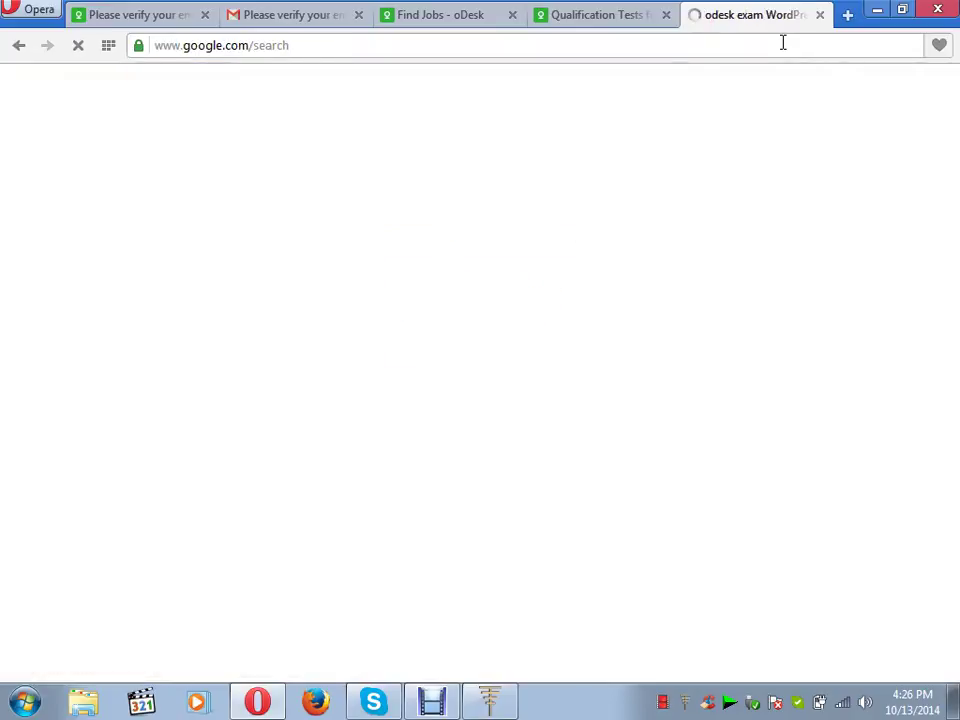